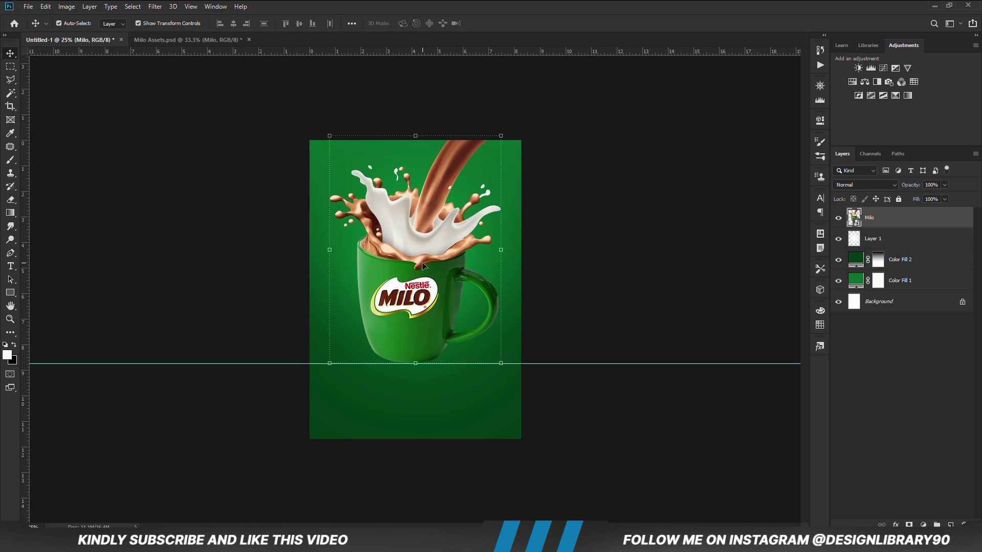
Nudge the Milo mug slightly downward so its base meets the horizontal guide
key("Down")
key("Down")
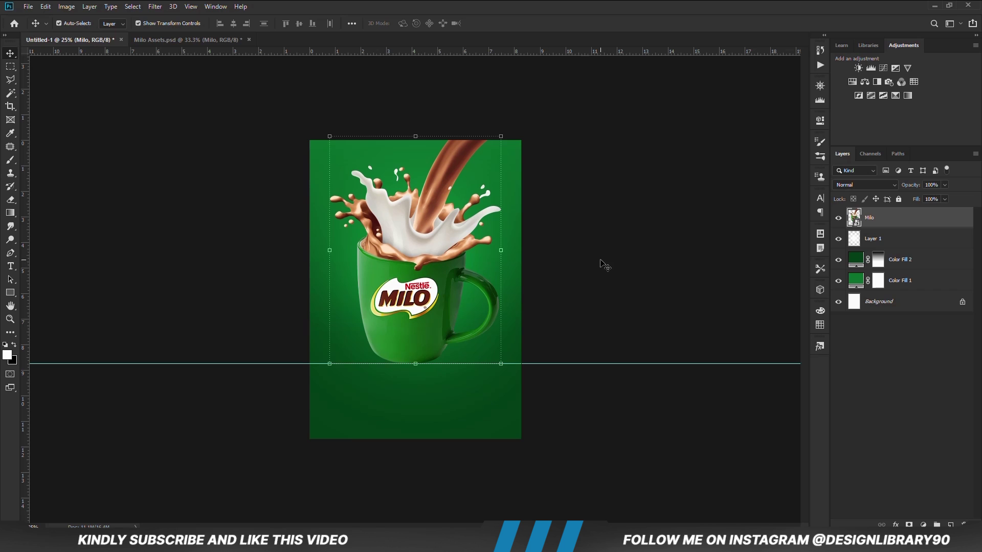
Bring the text layer from Milo Assets.psd into the poster and place it centred below the mug on a new horizontal guide
left_click(148, 40)
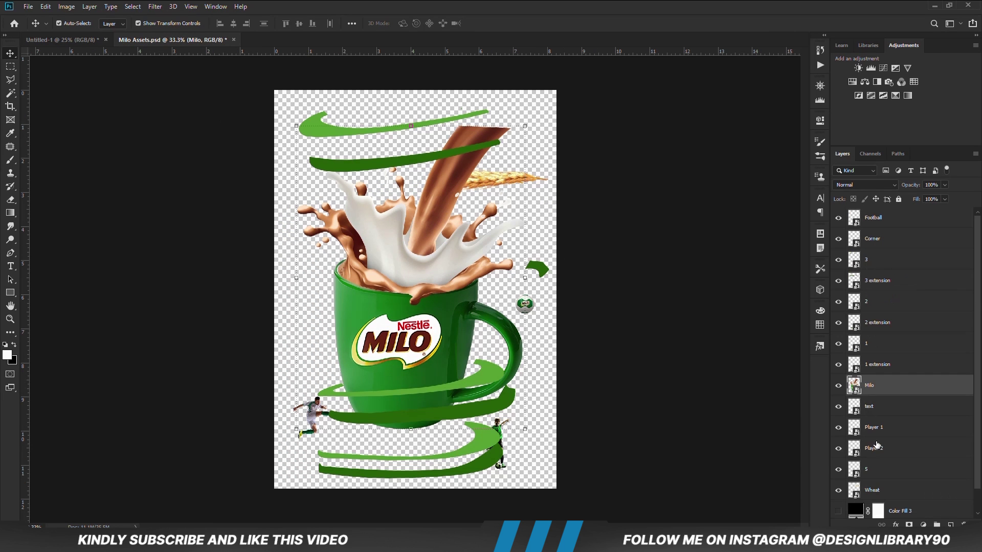
left_click(888, 414)
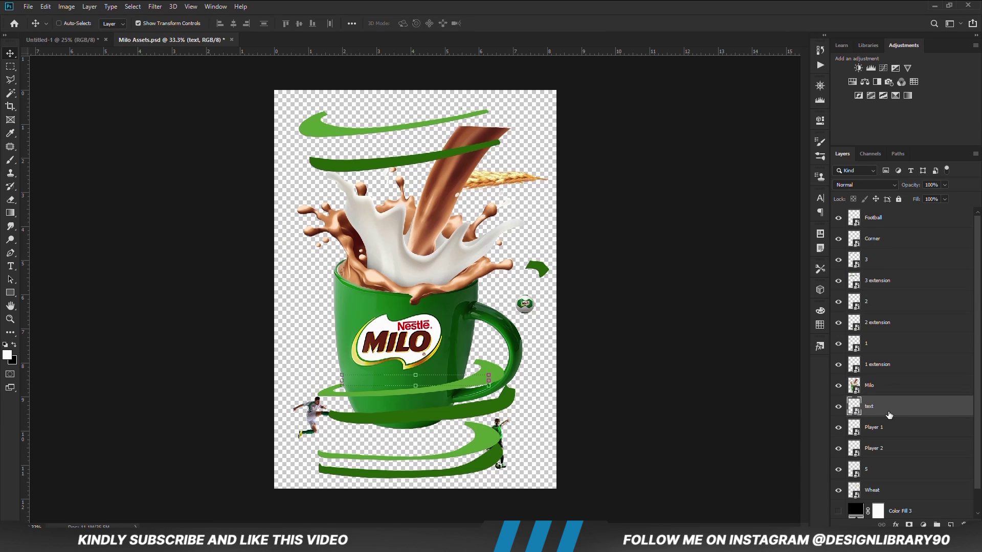
left_click_drag(60, 52, 413, 349)
left_click_drag(393, 52, 415, 404)
key("ctrl+t")
left_click_drag(445, 288, 444, 399)
key("Return")
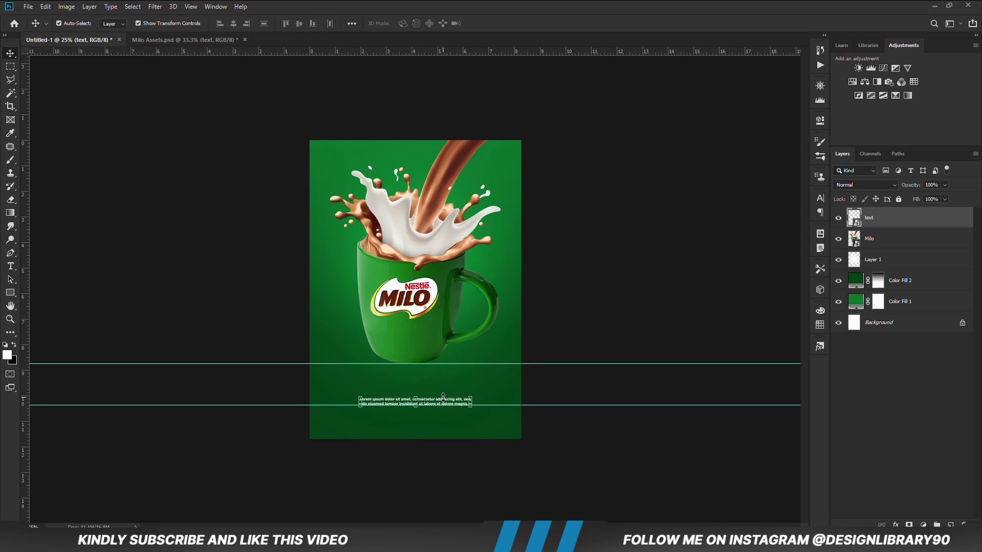
Clear all guides from the poster
left_click(554, 436)
left_click(191, 6)
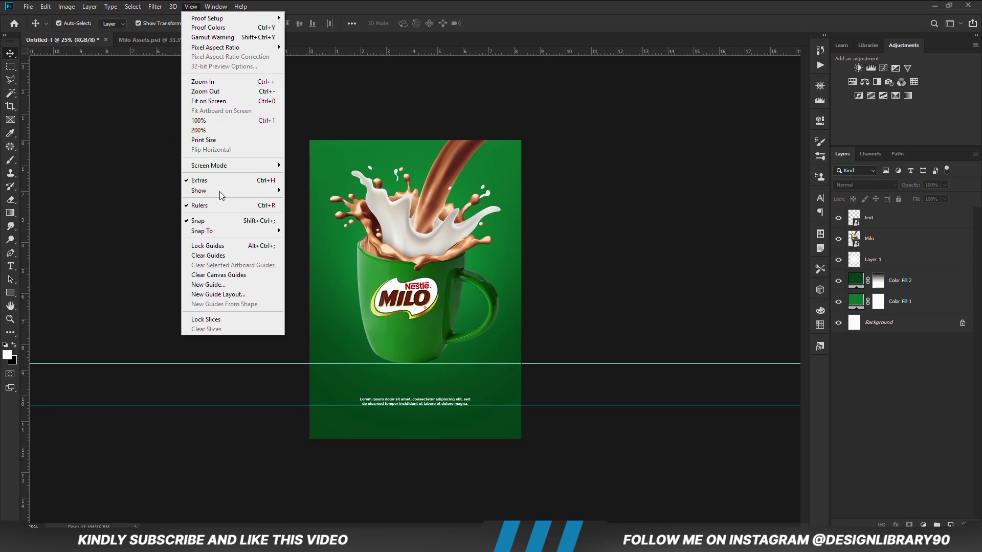
left_click(236, 257)
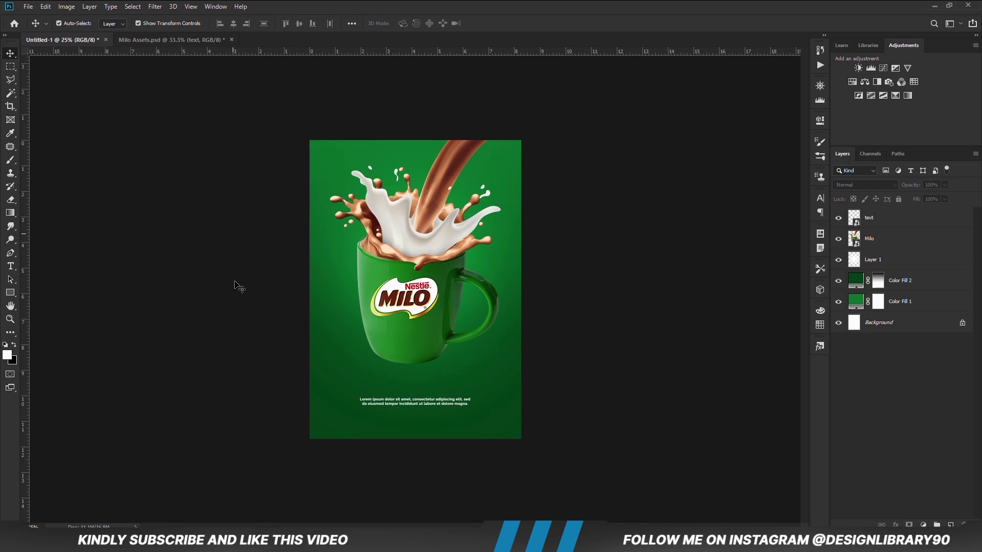
Paint black on the Color Fill 2 mask under the mug with a soft, flattened 1100 px brush at 19% opacity
left_click(884, 284)
left_click(838, 280)
left_click(838, 281)
left_click(878, 282)
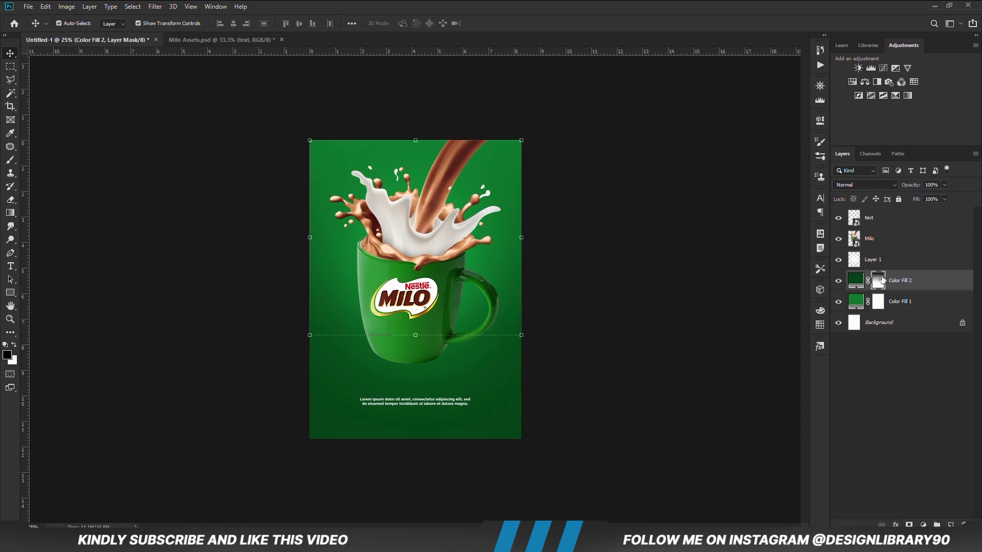
left_click(10, 160)
left_click(48, 160)
right_click(407, 350)
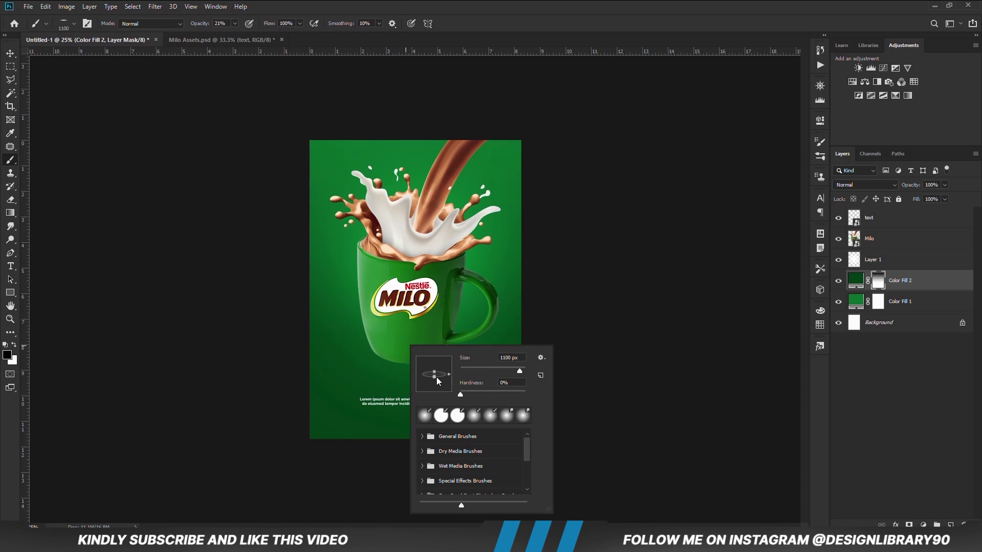
left_click(282, 24)
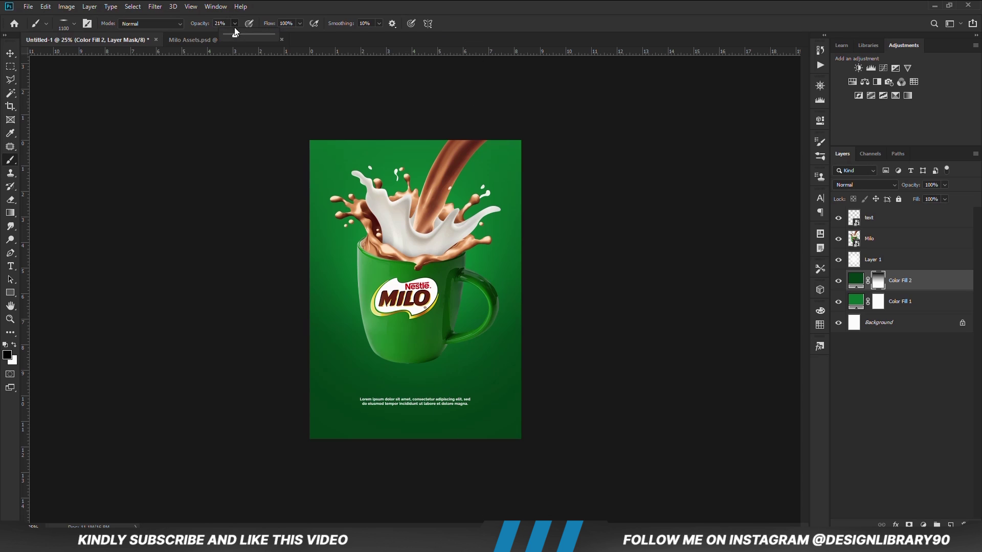
left_click_drag(235, 34, 233, 34)
right_click(430, 396)
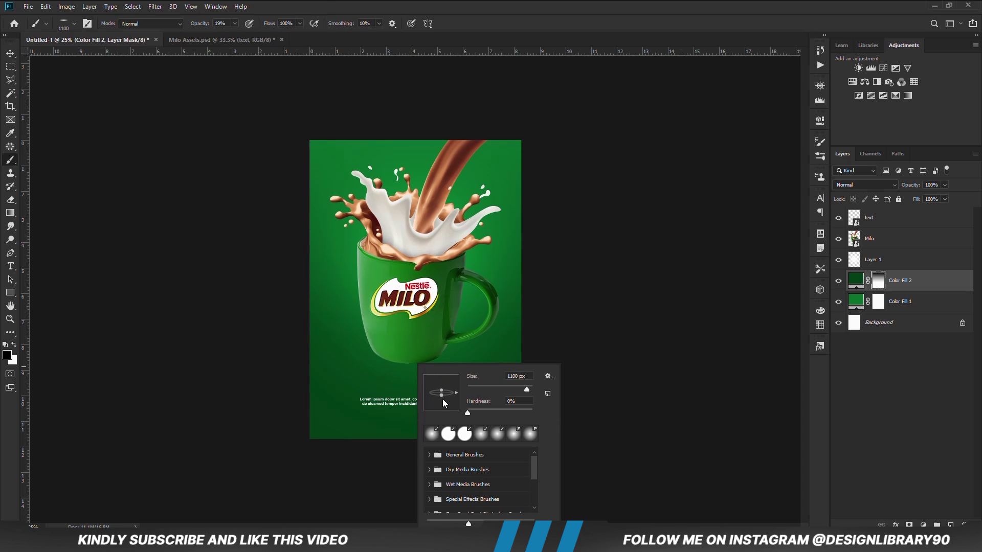
left_click_drag(441, 400, 442, 398)
key("Escape")
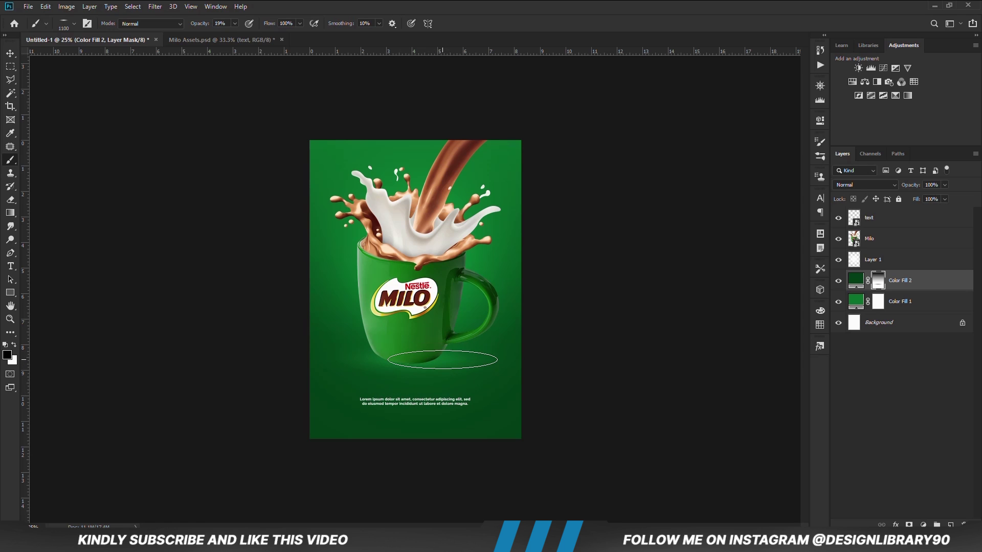
Reduce the flattened brush to 900 px and paint more glow on the Color Fill 2 mask around the mug's base
key("bracketleft")
key("bracketleft")
key("bracketleft")
key("bracketleft")
key("bracketleft")
key("bracketright")
key("bracketright")
key("bracketright")
key("bracketright")
left_click(402, 358)
left_click(388, 357)
left_click(840, 284)
left_click(839, 284)
Soften the glow at the mug's base by painting white on the Color Fill 2 mask at 3% brush opacity
left_click(235, 23)
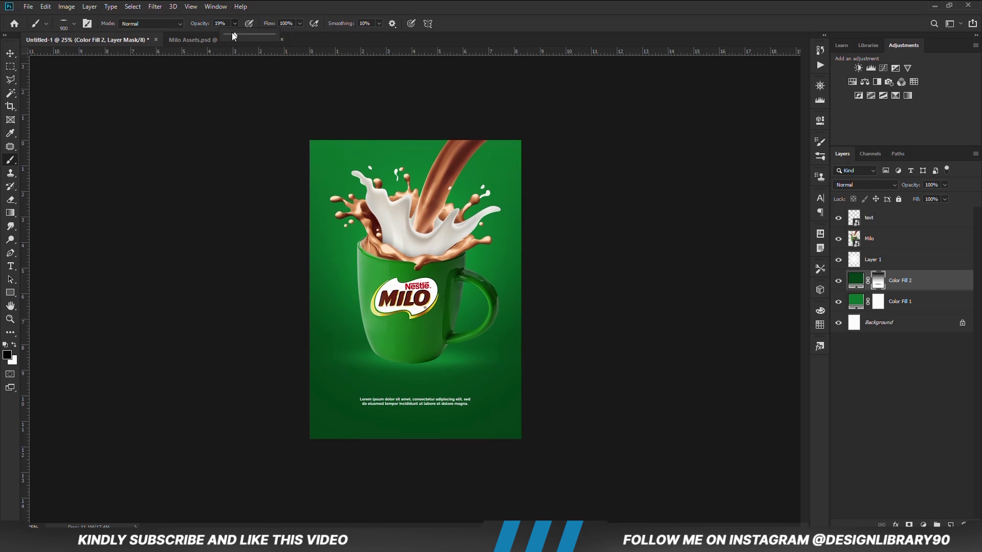
left_click_drag(228, 39, 229, 39)
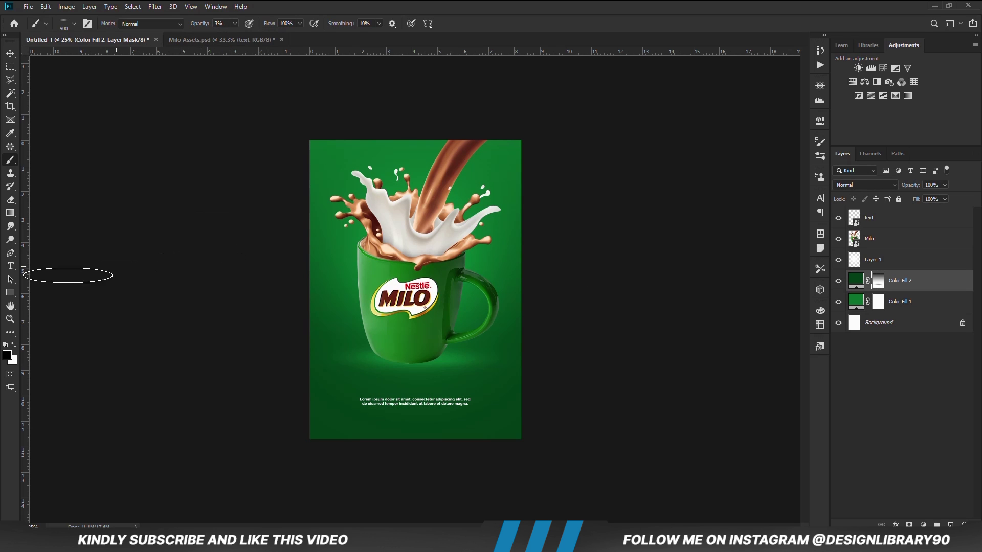
left_click(14, 345)
mouse_move(402, 363)
left_mouse_down()
mouse_move(470, 356)
mouse_move(452, 364)
mouse_move(360, 356)
left_mouse_up()
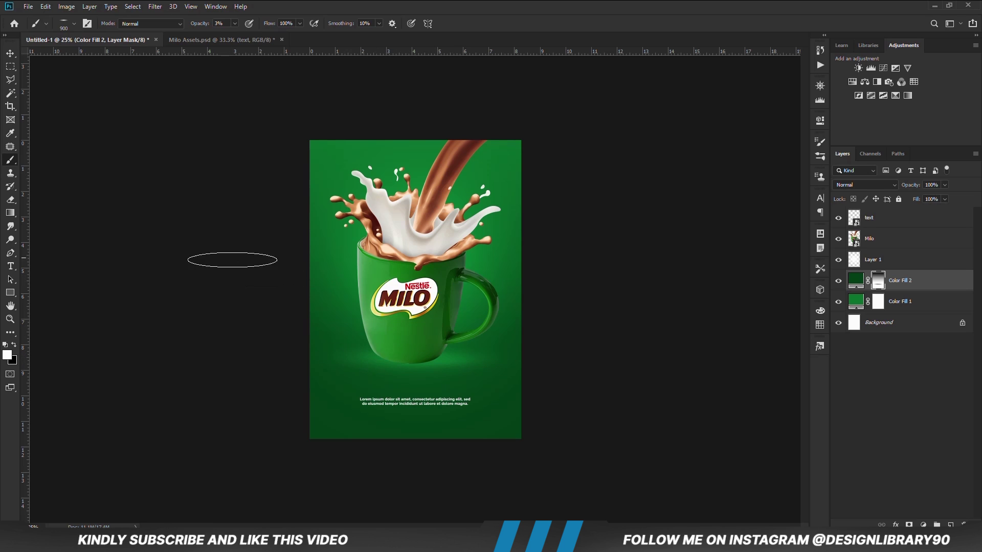
Set the Color Fill 2 layer's opacity to 92%
left_click(10, 53)
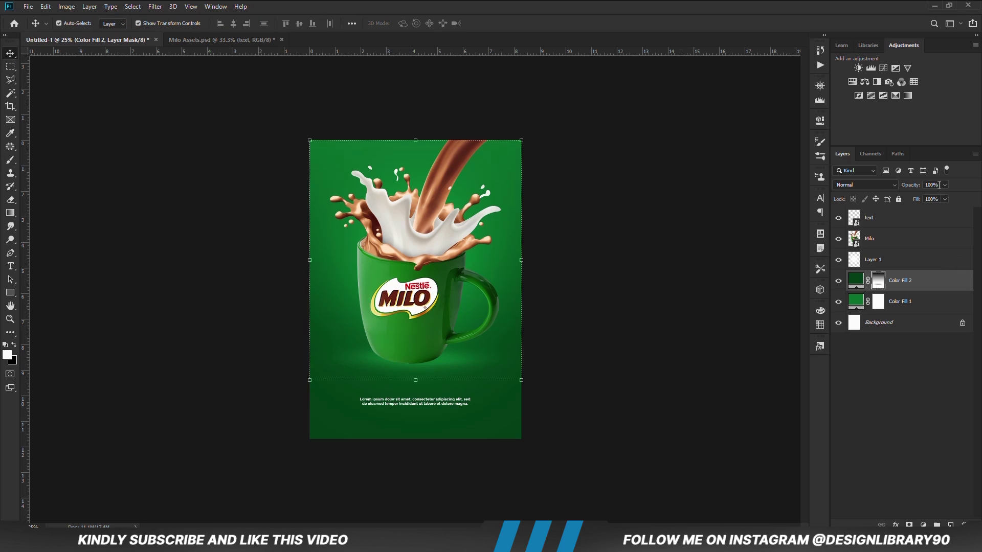
left_click(680, 355)
left_click(683, 356)
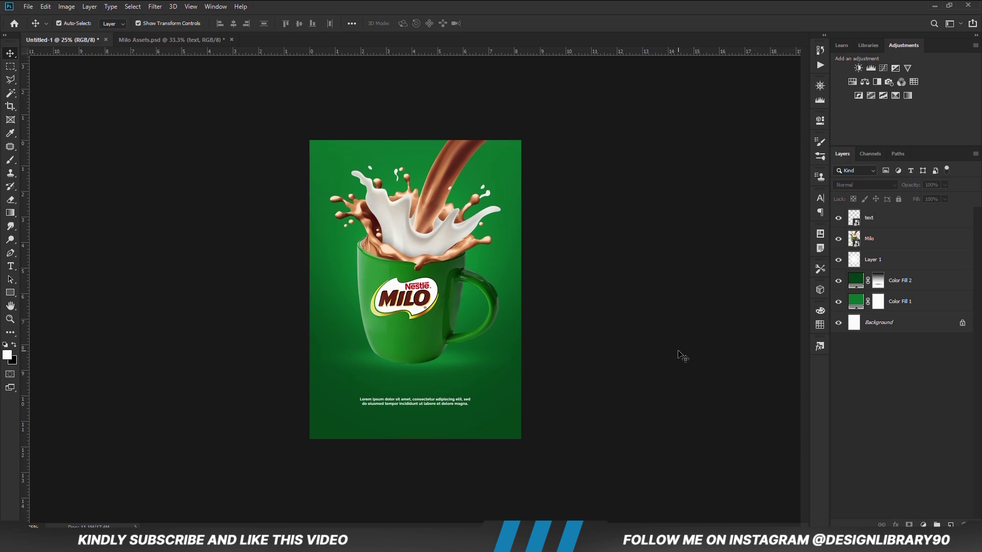
Paint black on the Color Fill 2 mask beneath the mug with an 800 px brush at 6% opacity
left_click(875, 278)
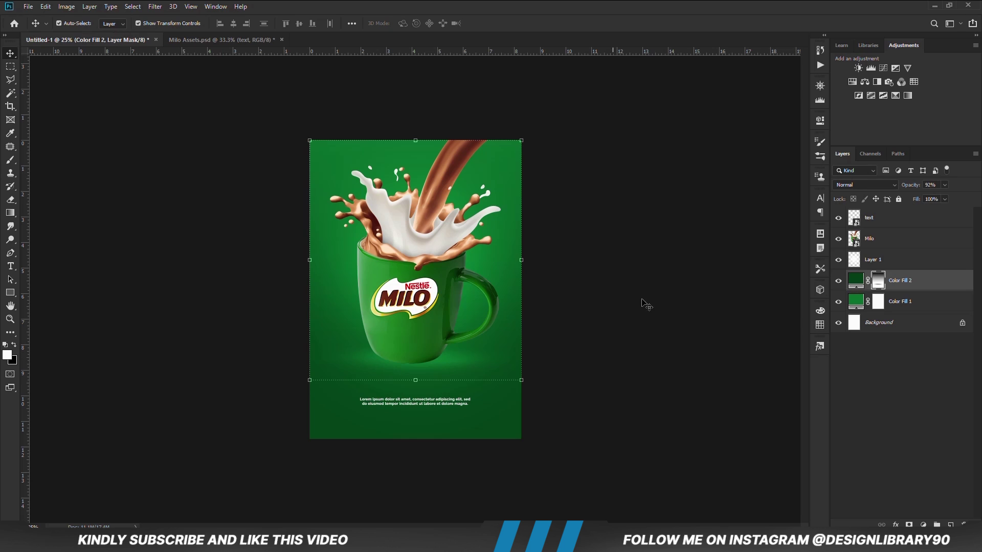
key("b")
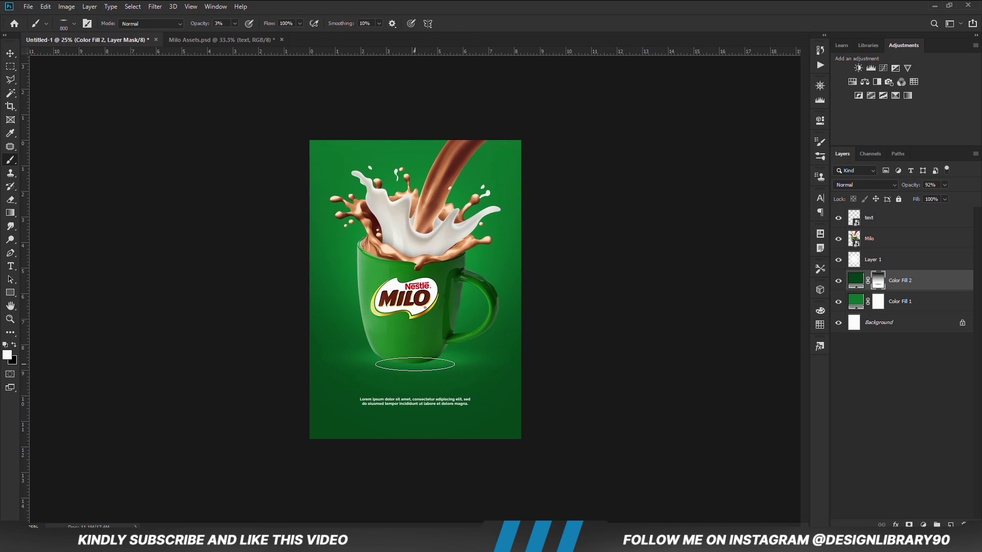
left_click(235, 24)
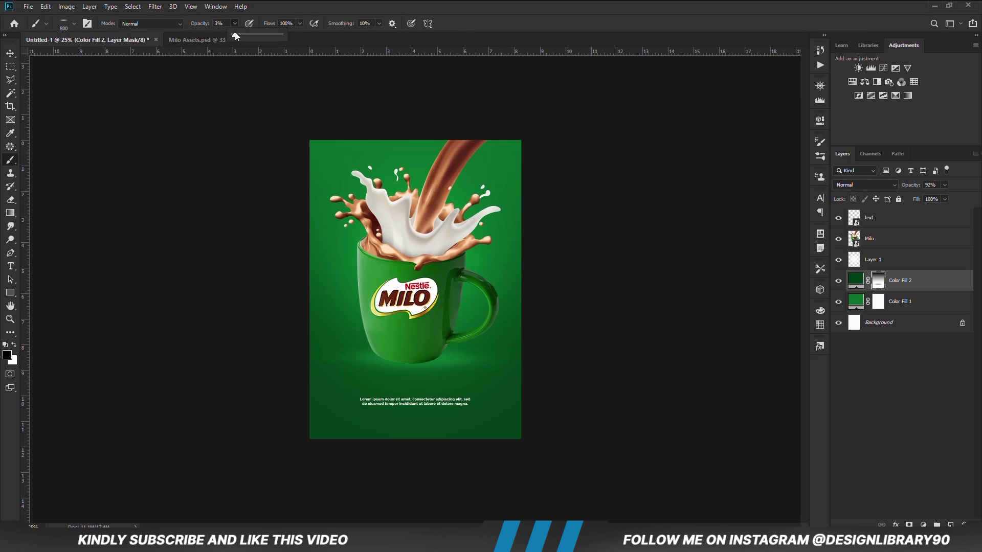
left_click(290, 5)
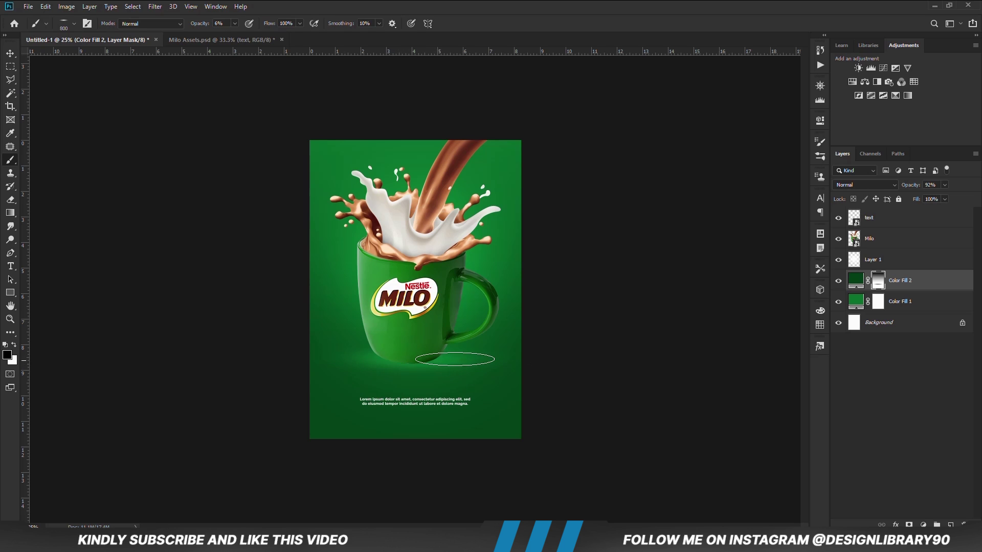
key("v")
left_click(614, 343)
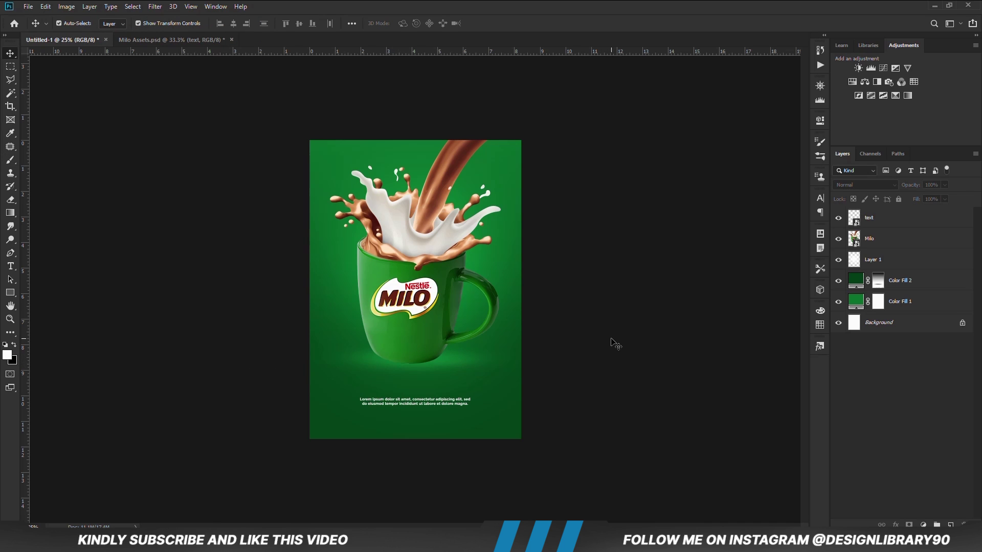
Add a Curves adjustment layer that pulls the shadows down and lifts the highlights slightly for more contrast
left_click(923, 525)
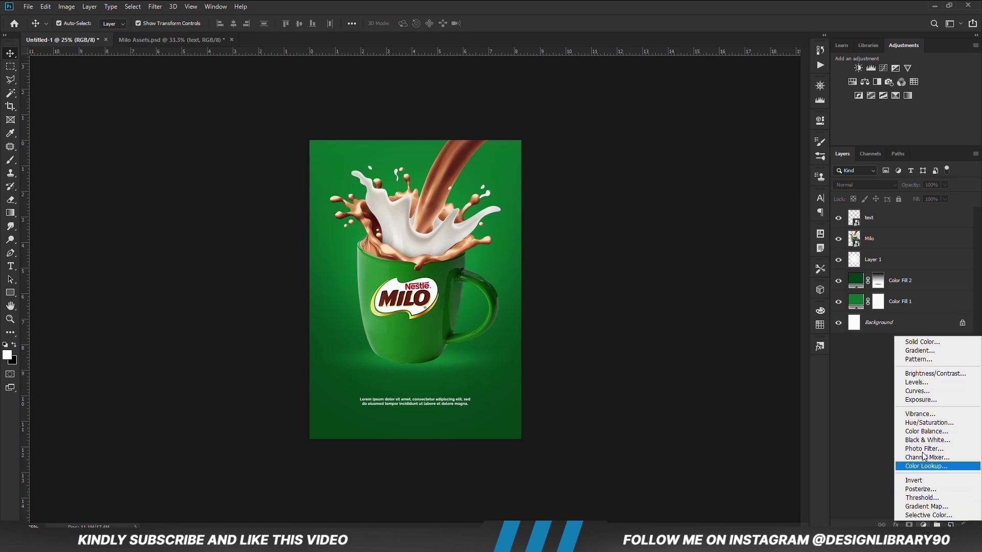
left_click(921, 390)
left_click(717, 256)
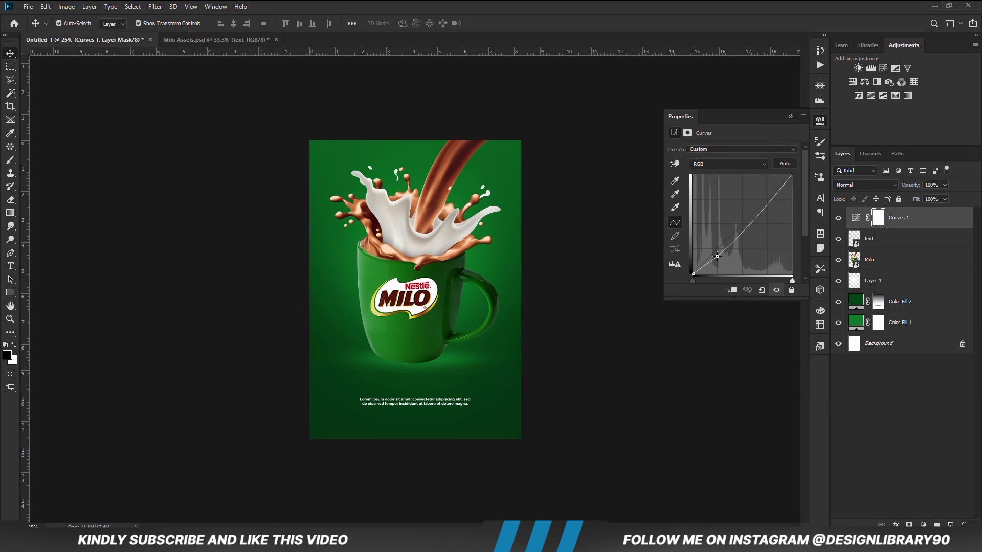
left_click_drag(757, 215, 756, 213)
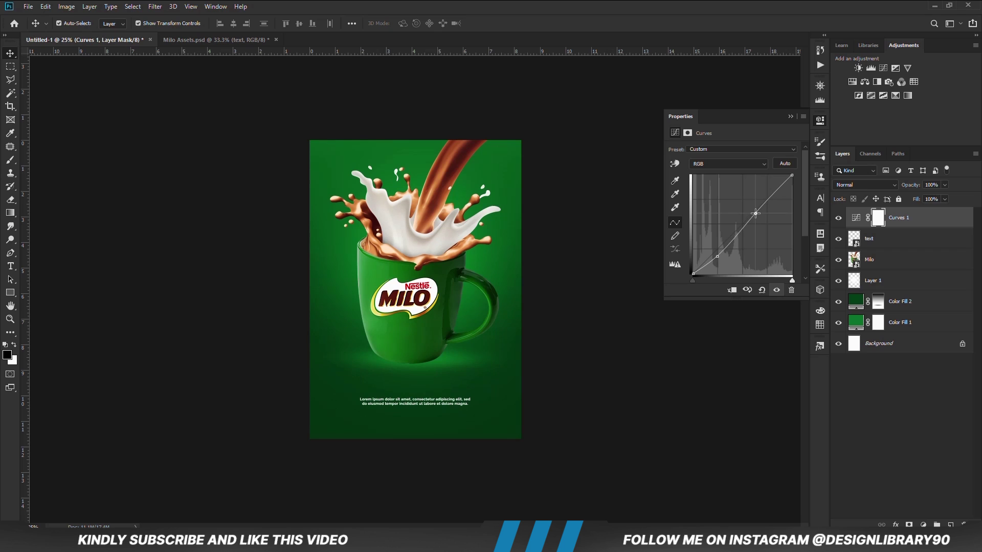
left_click(793, 117)
Compare the poster with and without the Curves 1 adjustment and set that layer's opacity to 65%
left_click(838, 218)
left_click(838, 218)
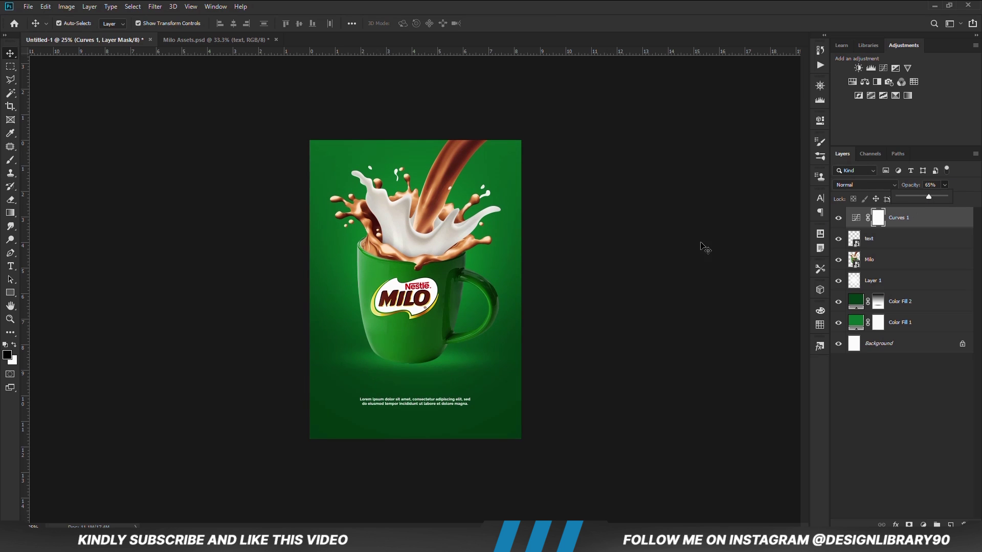
left_click(678, 247)
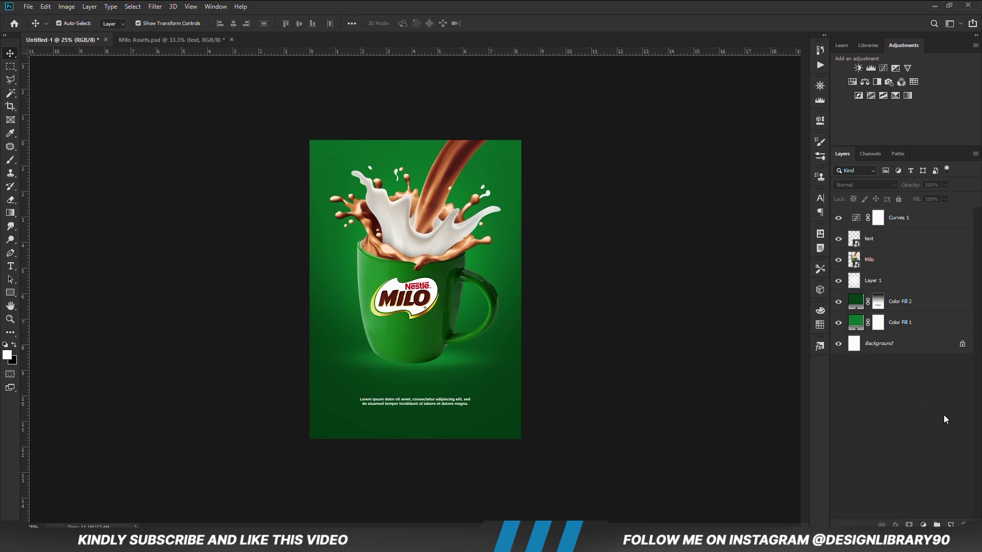
Add an Exposure adjustment layer that darkens the poster through reduced gamma correction, and invert its mask to black
left_click(924, 525)
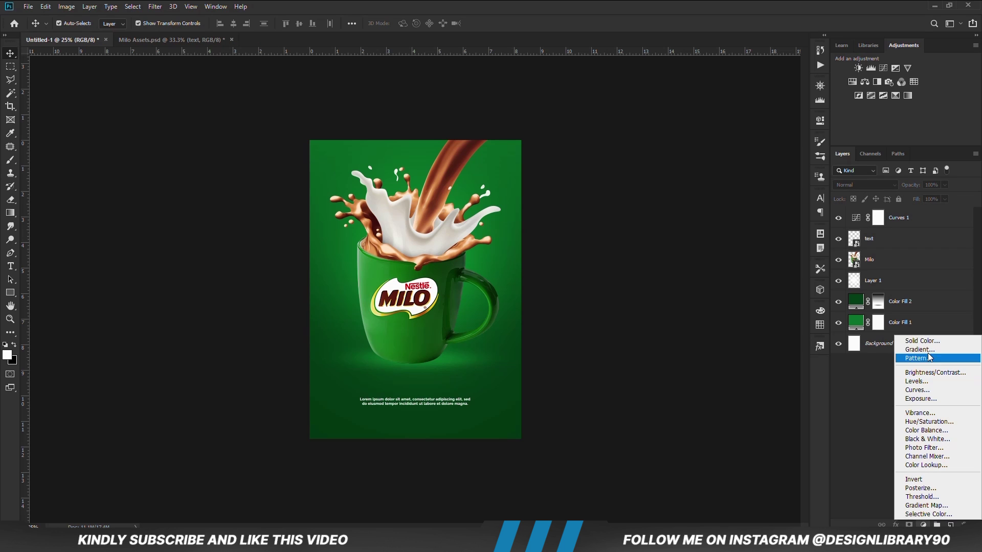
left_click(915, 403)
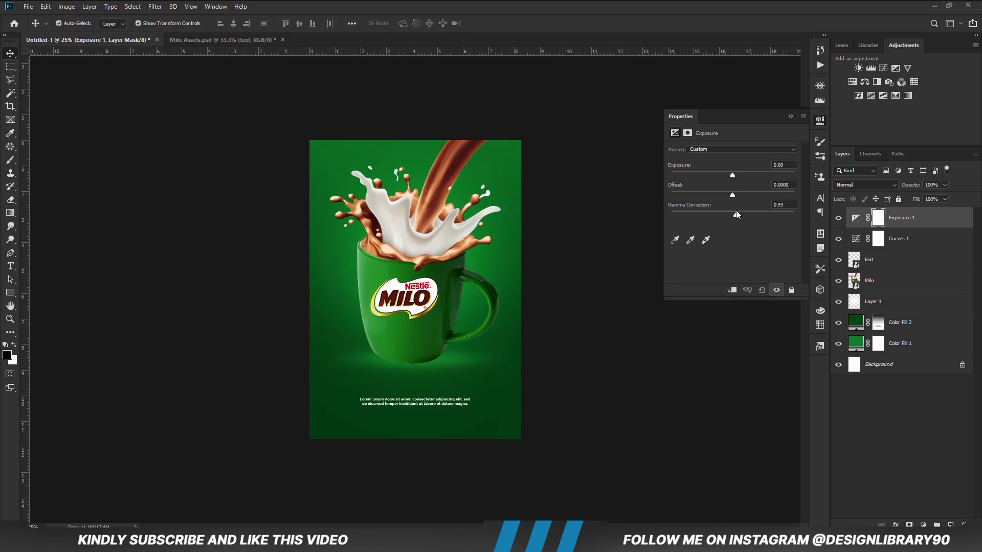
left_click_drag(736, 212, 743, 211)
left_click(790, 116)
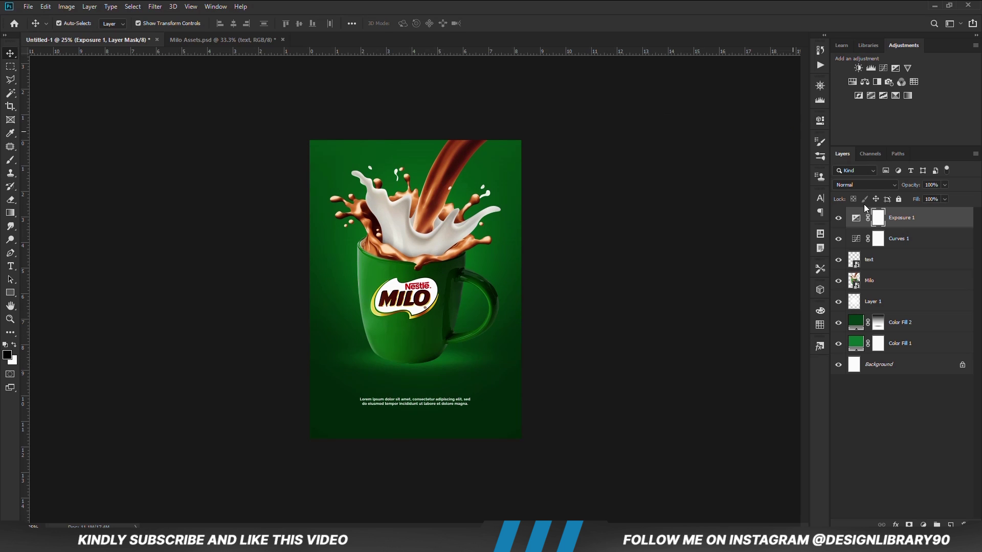
key("ctrl+i")
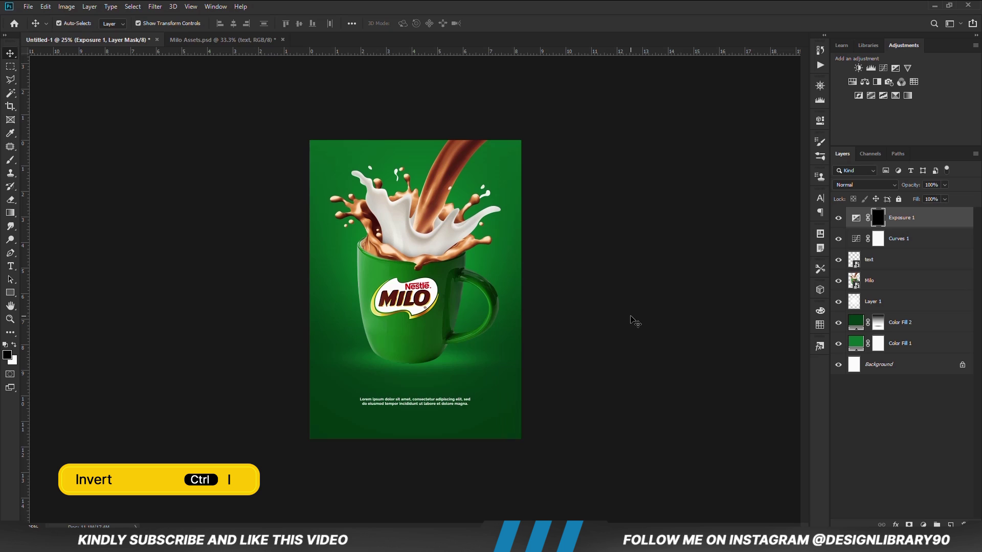
Darken the poster's lower edge by painting white on the Exposure 1 mask with a soft, round 1000 px brush at 12% opacity
left_click(10, 160)
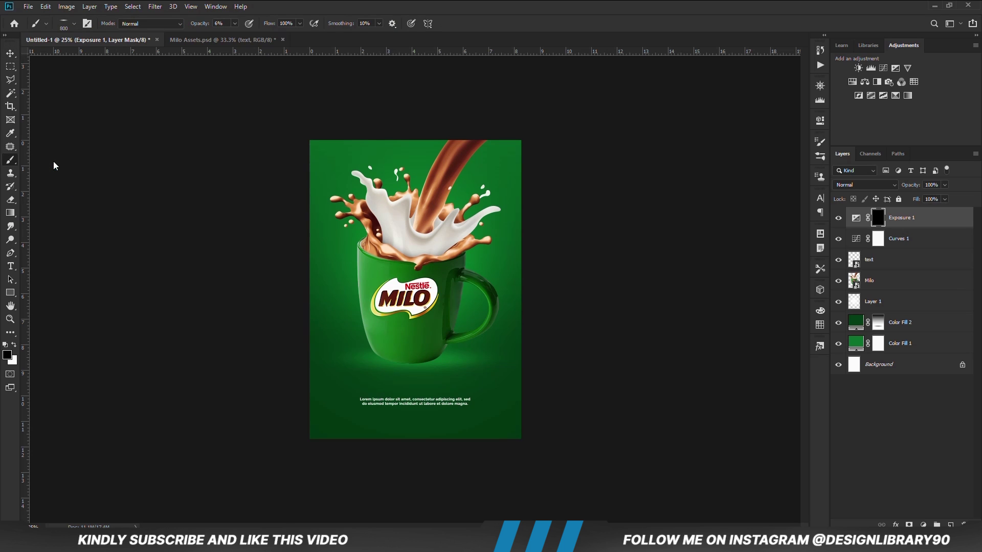
left_click(234, 24)
left_click_drag(234, 34, 237, 35)
right_click(393, 259)
left_click_drag(422, 290, 424, 305)
left_click(428, 3)
left_click(14, 346)
key("bracketright")
key("bracketright")
mouse_move(284, 442)
left_mouse_down()
mouse_move(312, 480)
mouse_move(562, 462)
mouse_move(452, 464)
mouse_move(570, 360)
mouse_move(293, 468)
mouse_move(299, 459)
mouse_move(279, 412)
mouse_move(517, 452)
mouse_move(579, 364)
mouse_move(504, 454)
left_mouse_up()
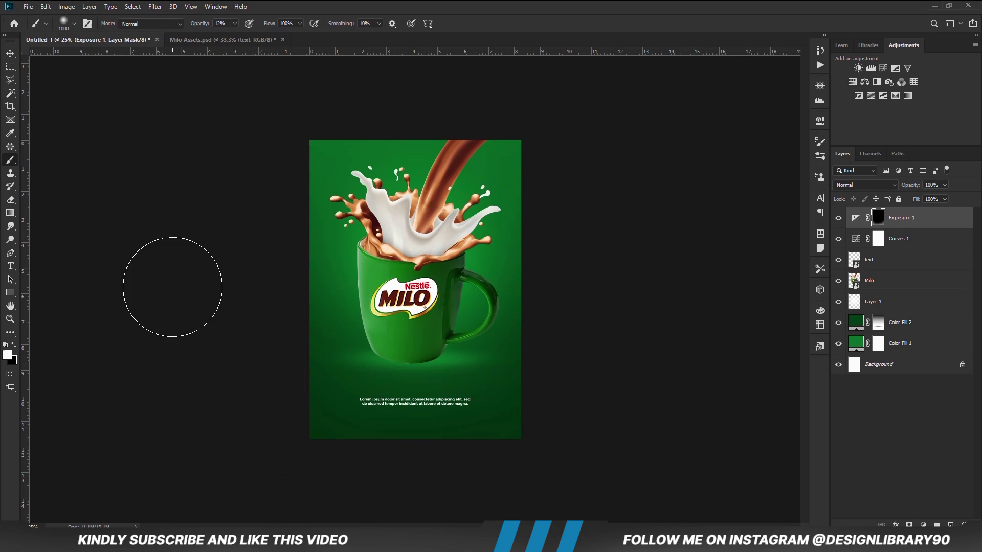
left_click(10, 53)
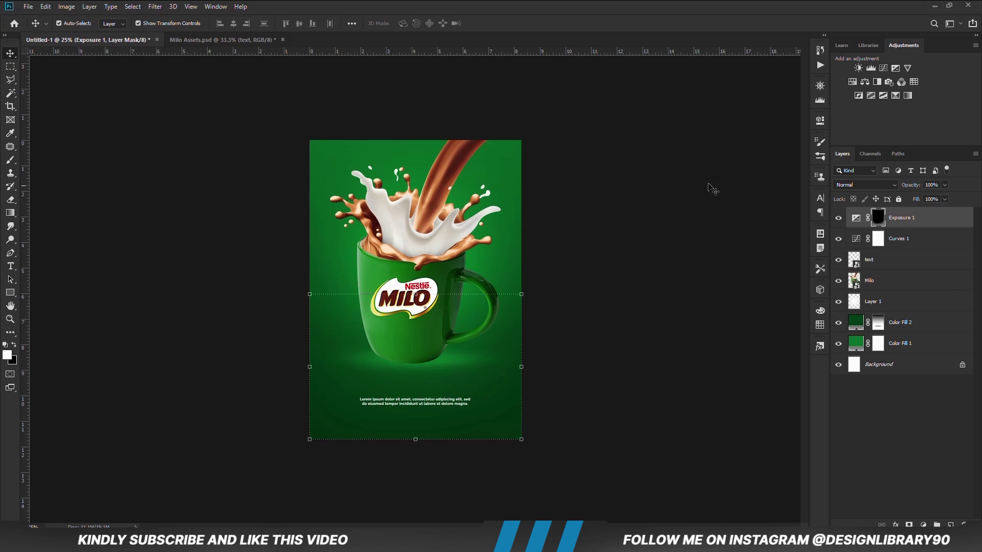
left_click(633, 260)
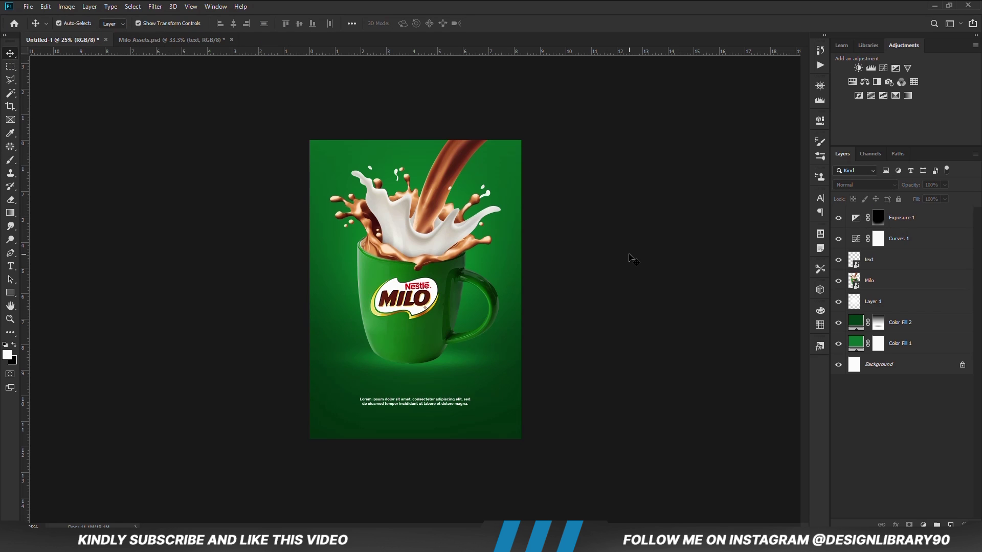
Add a second Curves adjustment layer on top that pulls the shadows down and lifts the highlights slightly
key("ctrl+0")
key("ctrl+minus")
key("ctrl+minus")
left_click(914, 526)
left_click(915, 396)
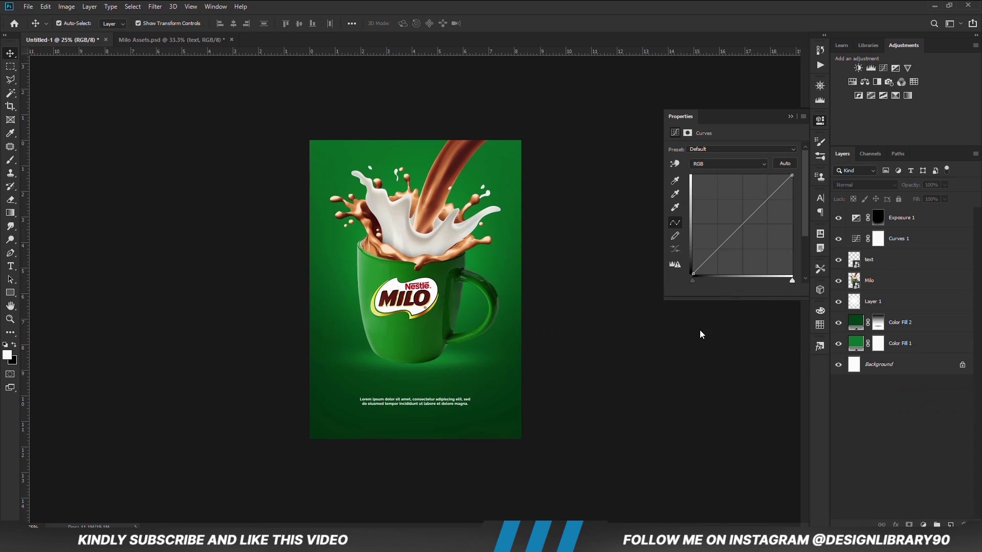
left_click_drag(711, 255, 713, 259)
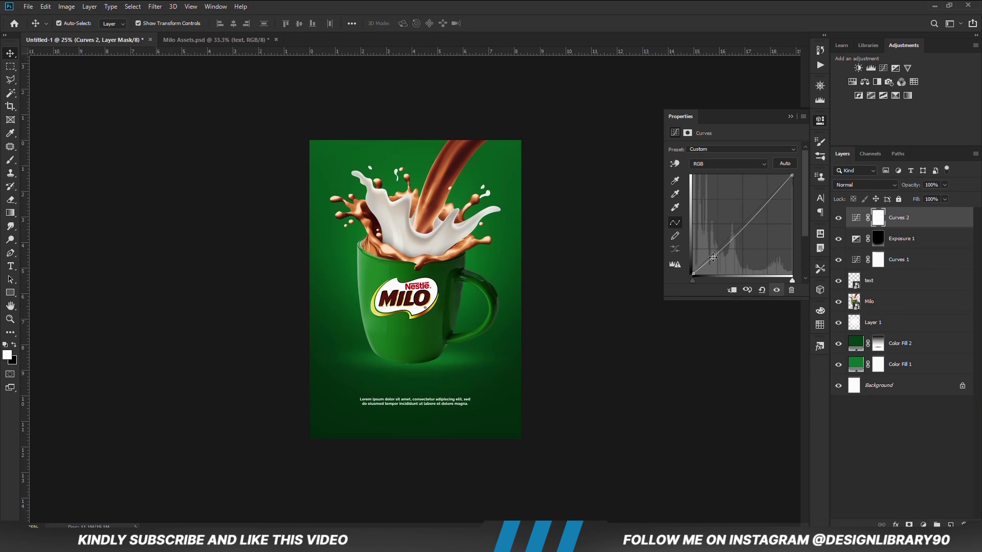
left_click_drag(758, 209, 758, 208)
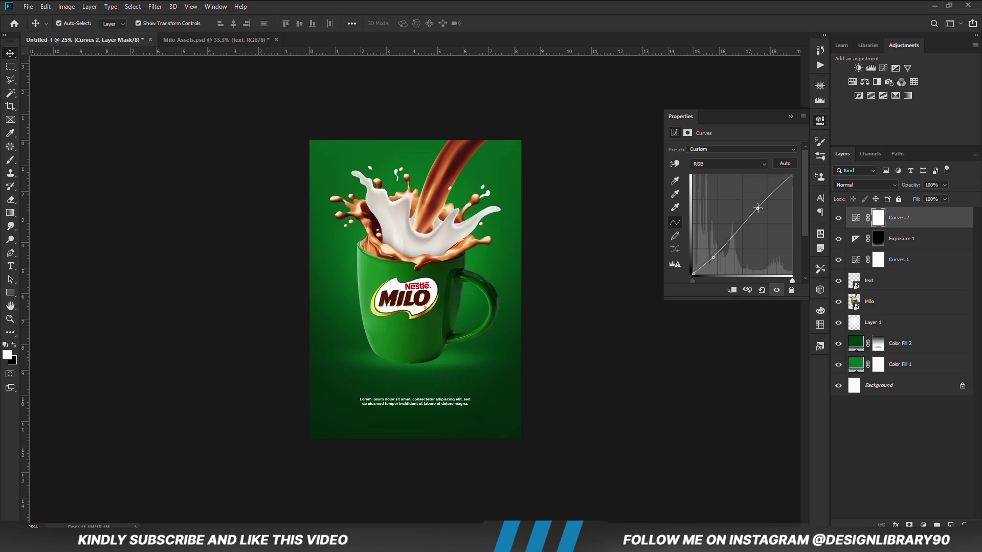
left_click(789, 118)
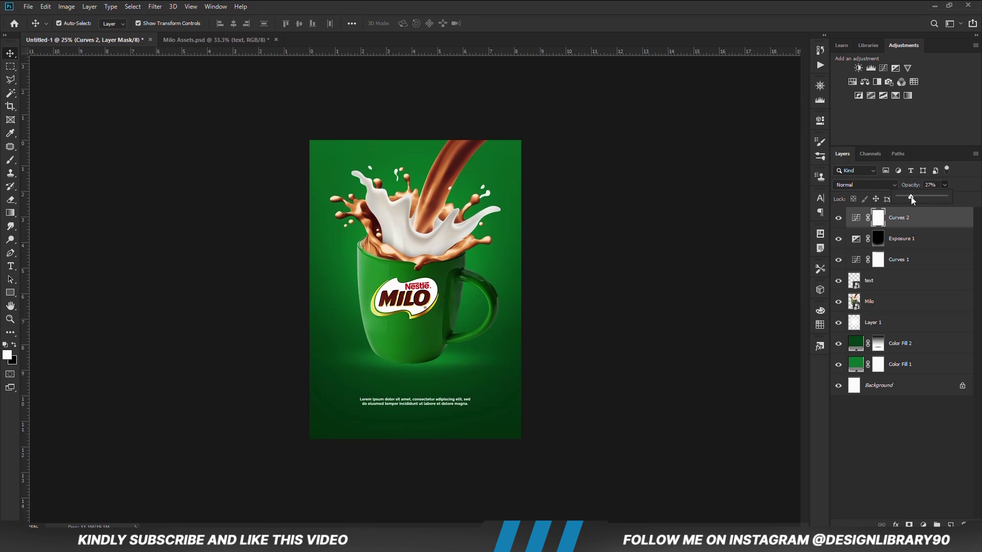
Set the Curves 2 layer's opacity to 27% and compare the poster with and without it
left_click(837, 219)
left_click(837, 219)
left_click(837, 219)
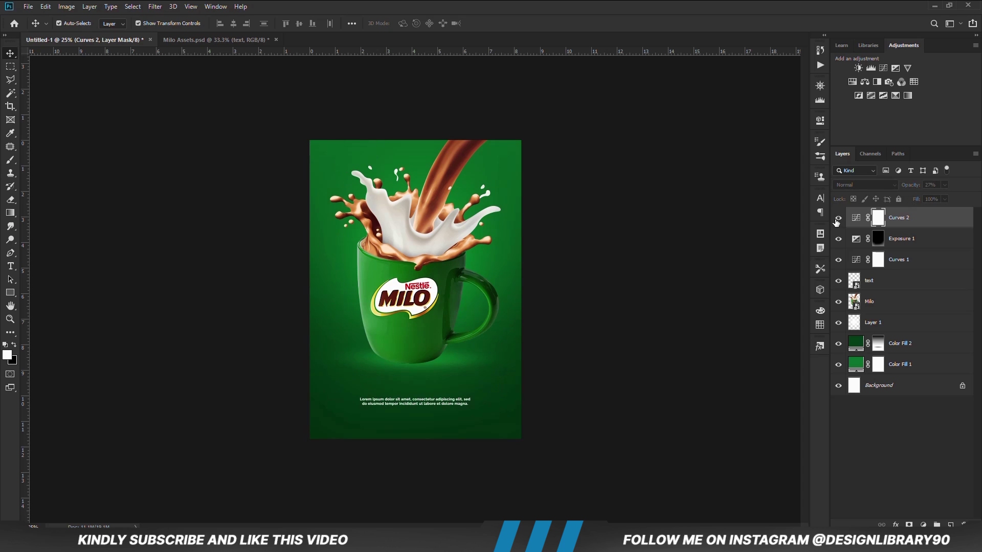
left_click(677, 265)
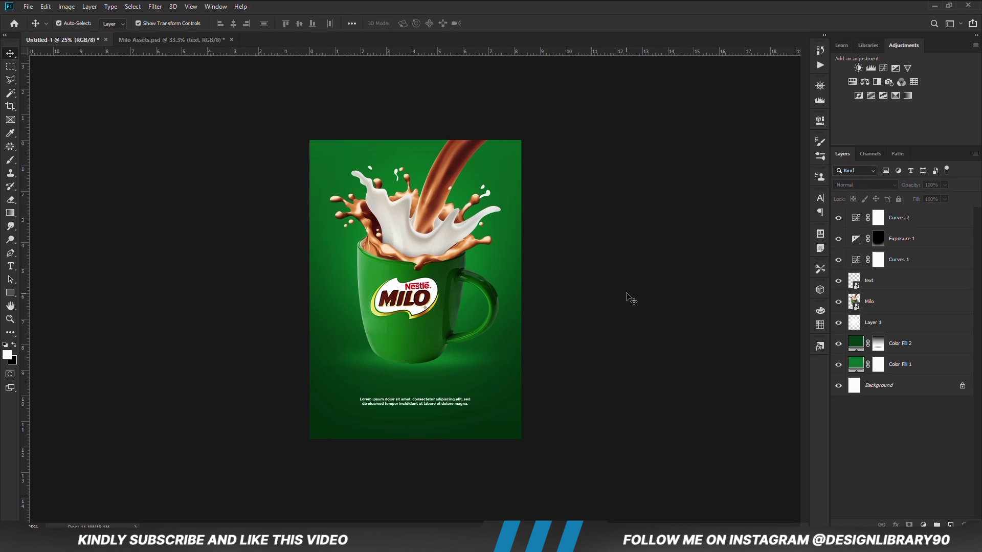
Soften the glow under the mug by painting white on the Color Fill 2 mask with a flattened 1100 px brush at 4% opacity
left_click(878, 344)
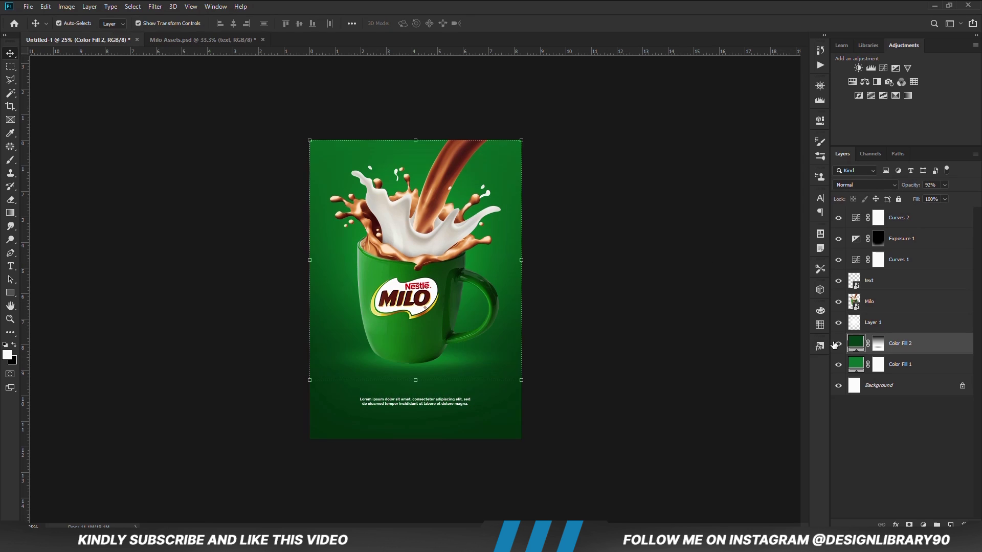
left_click(10, 160)
right_click(378, 315)
left_click_drag(401, 355, 403, 346)
left_click(233, 24)
left_click_drag(234, 25, 231, 35)
left_click(13, 345)
left_click(14, 345)
key("bracketleft")
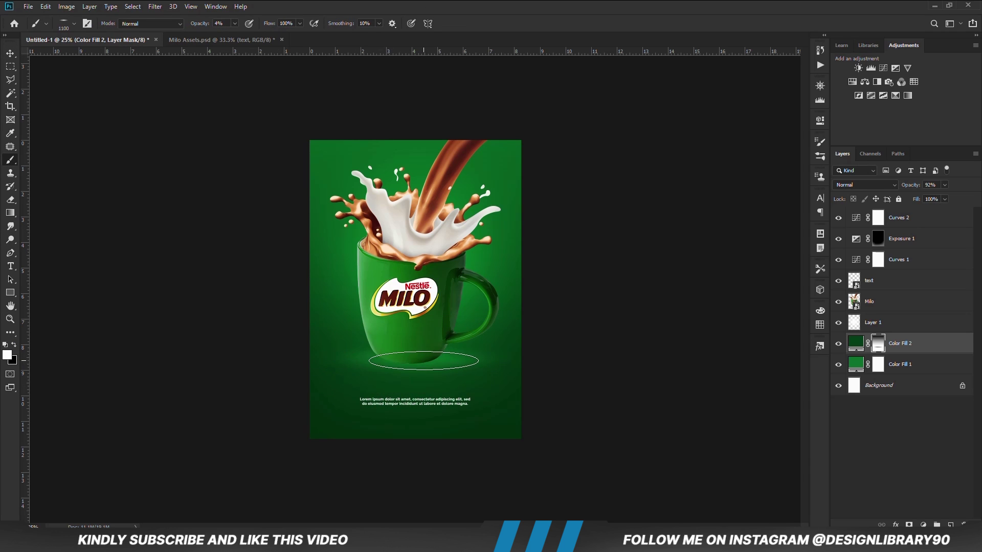
key("bracketright")
key("bracketright")
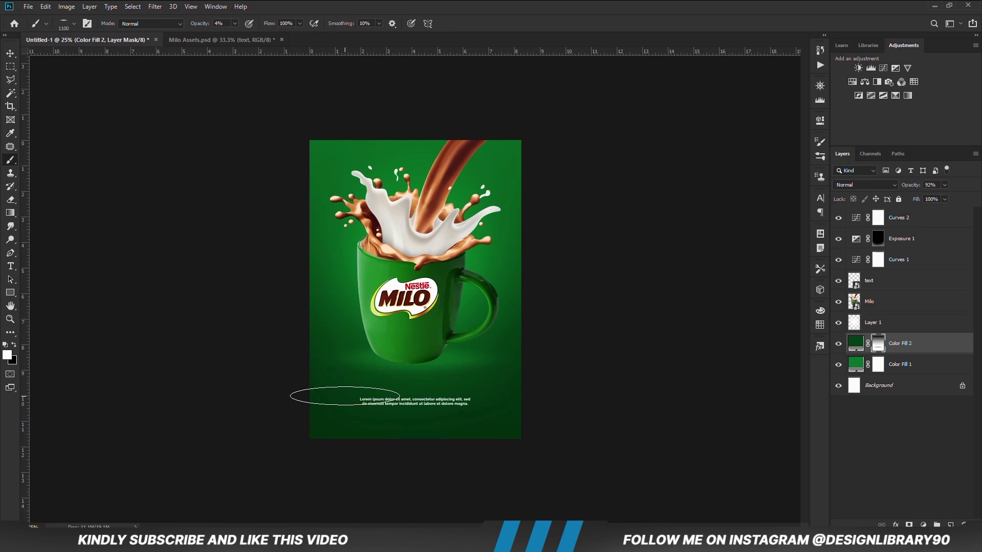
key("v")
left_click(605, 369)
Copy the Player 1, Player 2, 5 and Wheat layers from Milo Assets.psd into the poster and hide both players
left_click(150, 43)
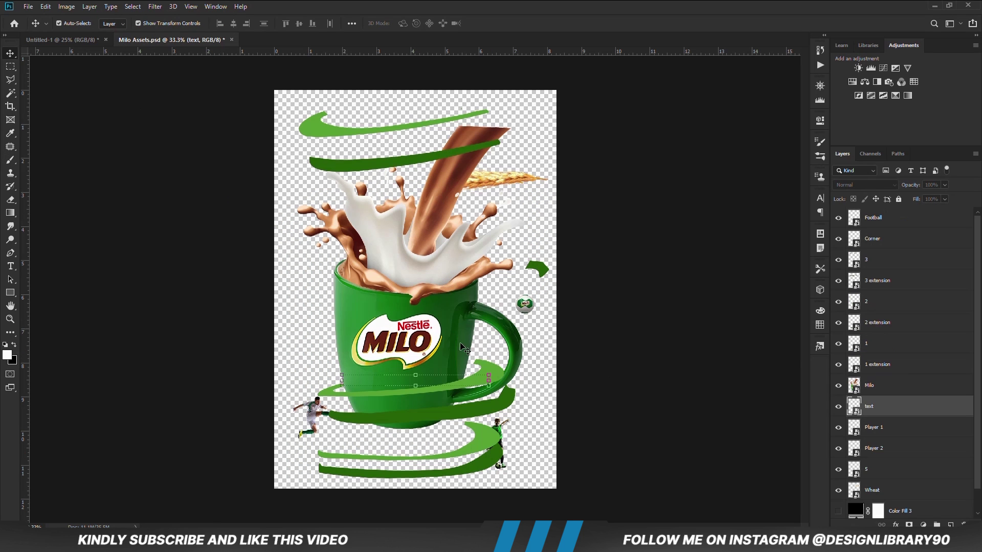
left_click(882, 497)
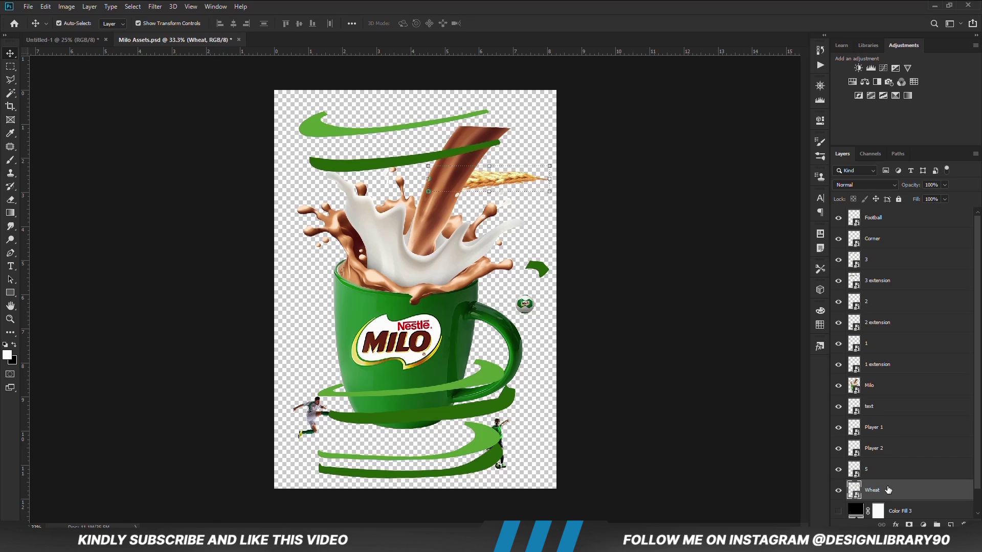
key("shift")
left_click(878, 415, "shift")
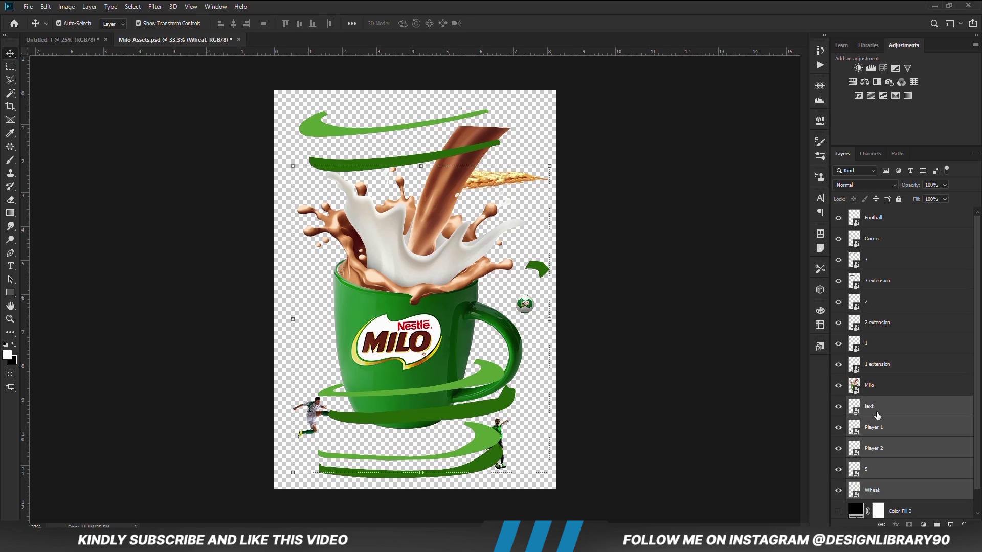
left_click(883, 433, "shift")
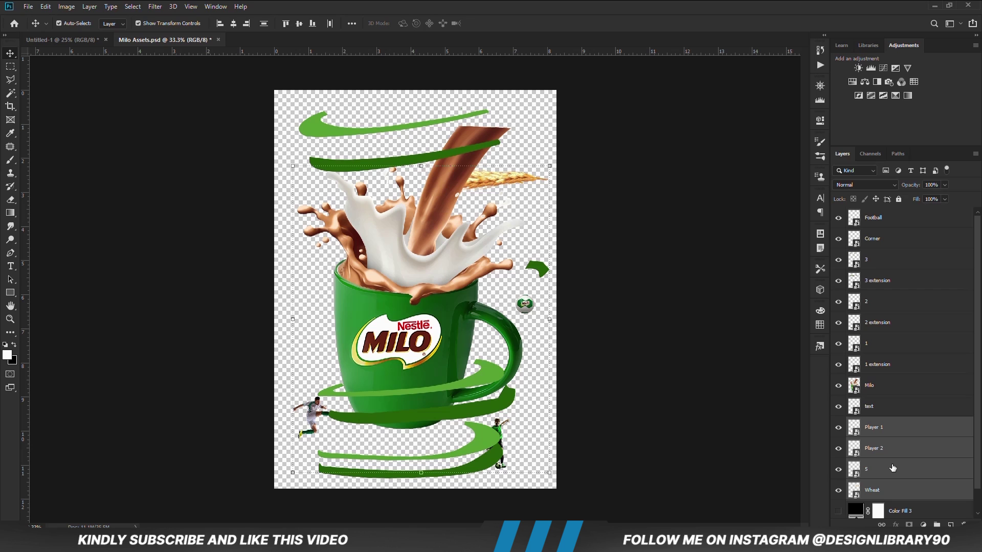
key("ctrl+c")
key("ctrl+c")
left_click(61, 39)
key("ctrl+v")
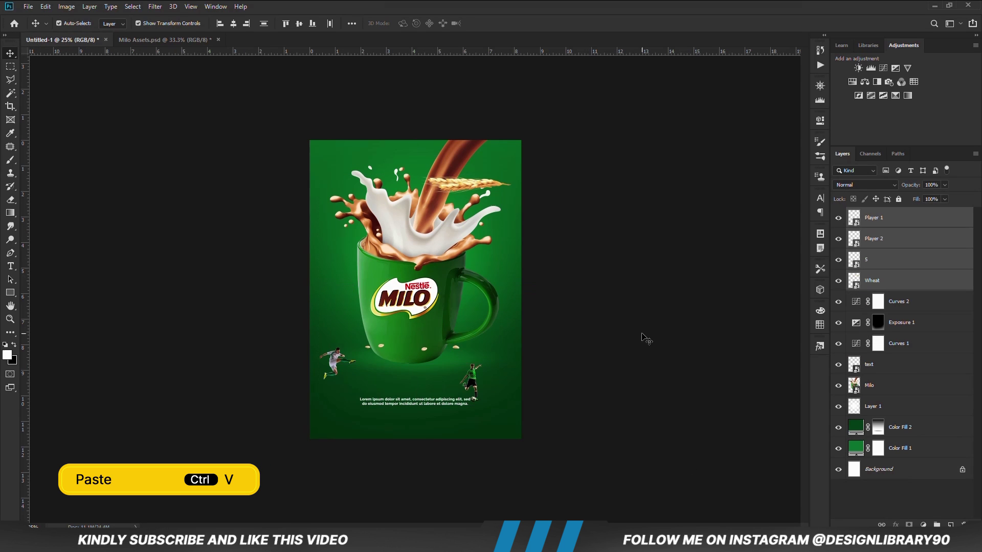
left_click(839, 239)
left_click(838, 218)
Move the grains of layer 5 to just below the mug's base and reorder the layer directly beneath Milo
left_click(425, 353)
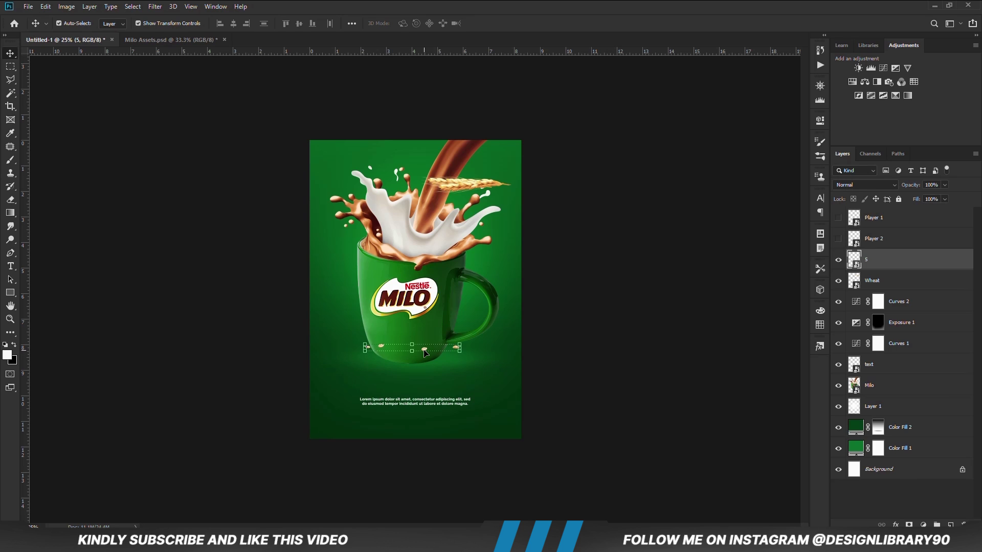
left_click_drag(425, 352, 427, 367)
left_click_drag(886, 267, 888, 396)
left_click(632, 410)
scroll(431, 368, "up", 3)
left_click_drag(435, 421, 443, 420)
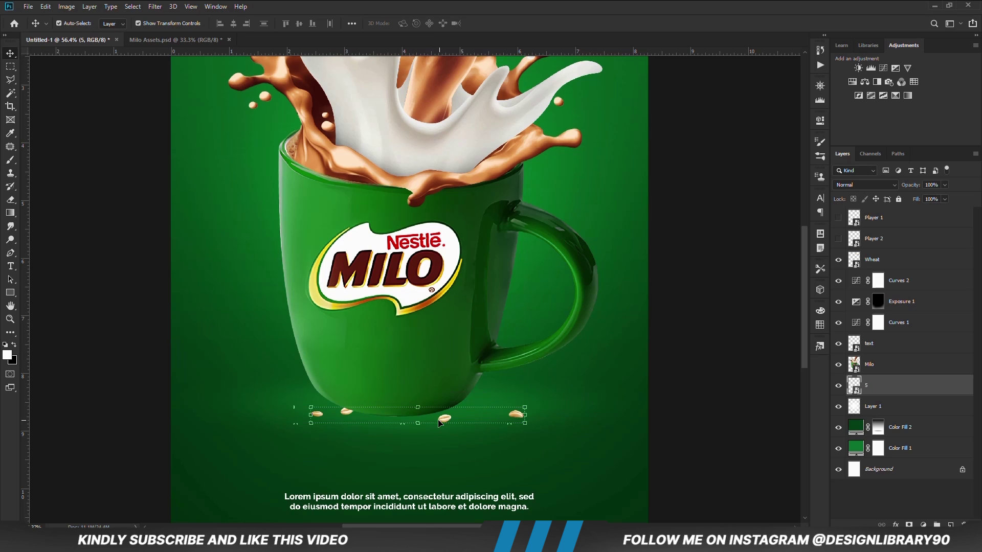
left_click(695, 421)
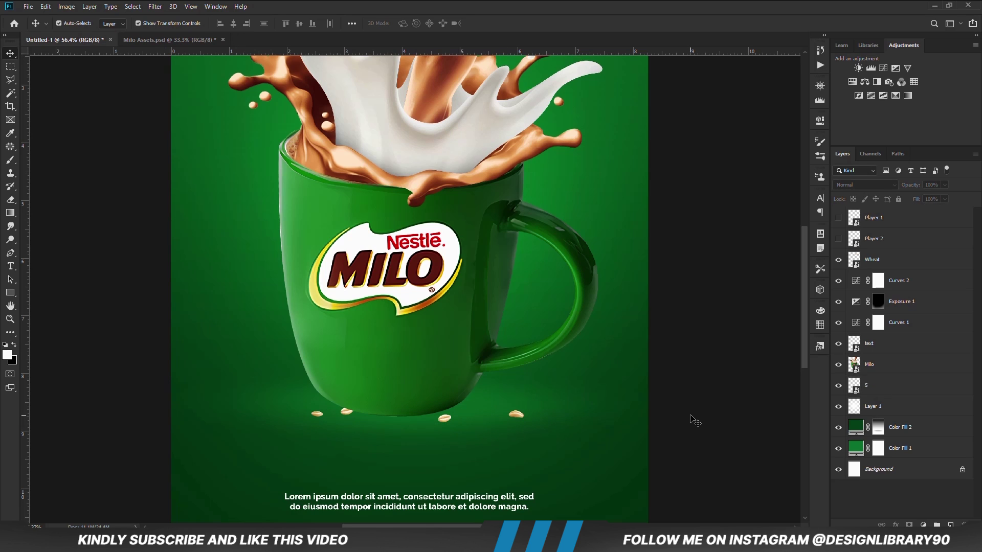
Move the wheat to the left side of the mug's base and place its layer directly beneath Milo
left_click(880, 262)
left_click_drag(806, 301, 807, 285)
left_click_drag(500, 76, 299, 453)
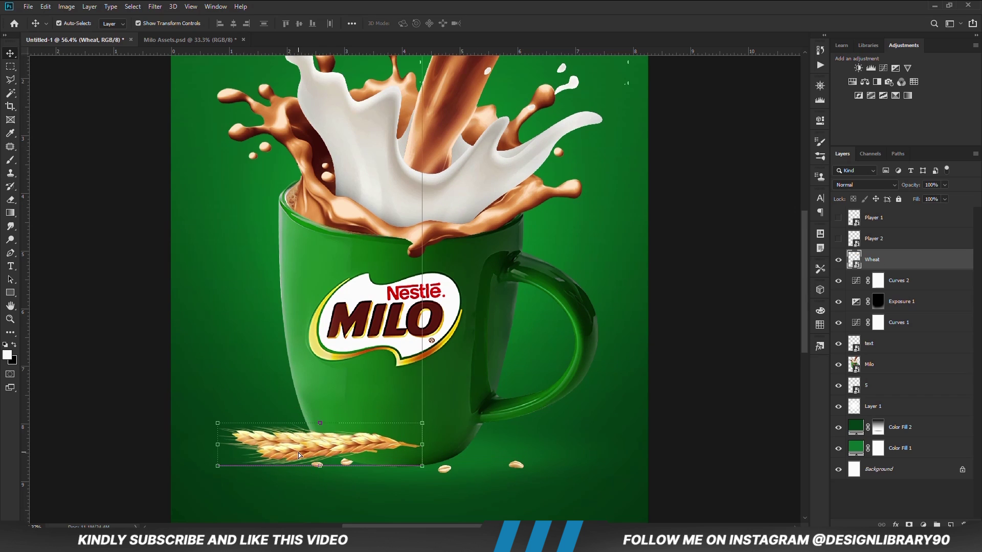
left_click_drag(894, 265, 887, 372)
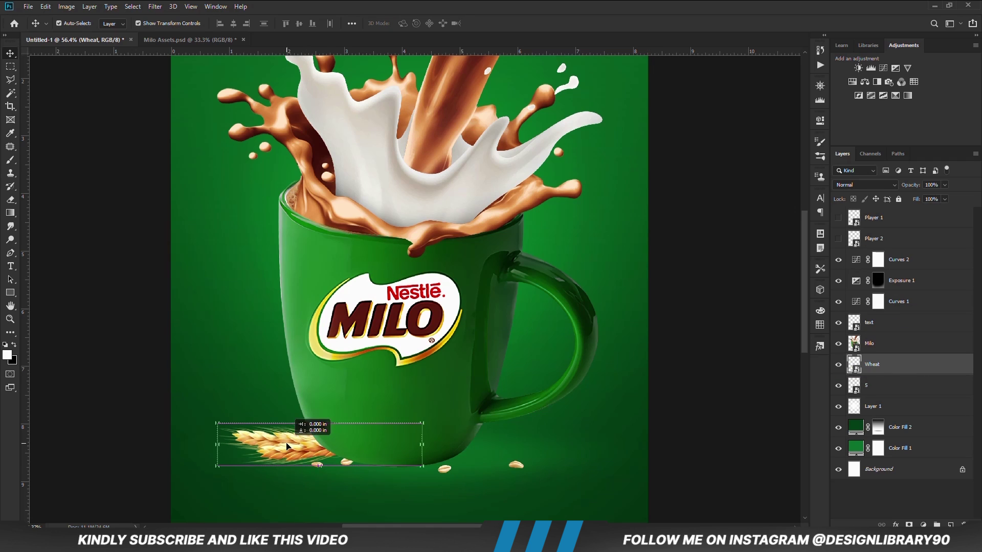
Nudge the wheat slightly up and to the right so it sits against the mug's base
key("Up")
key("Up")
key("Up")
key("Up")
key("Up")
key("Up")
key("Up")
key("Up")
key("Up")
key("Up")
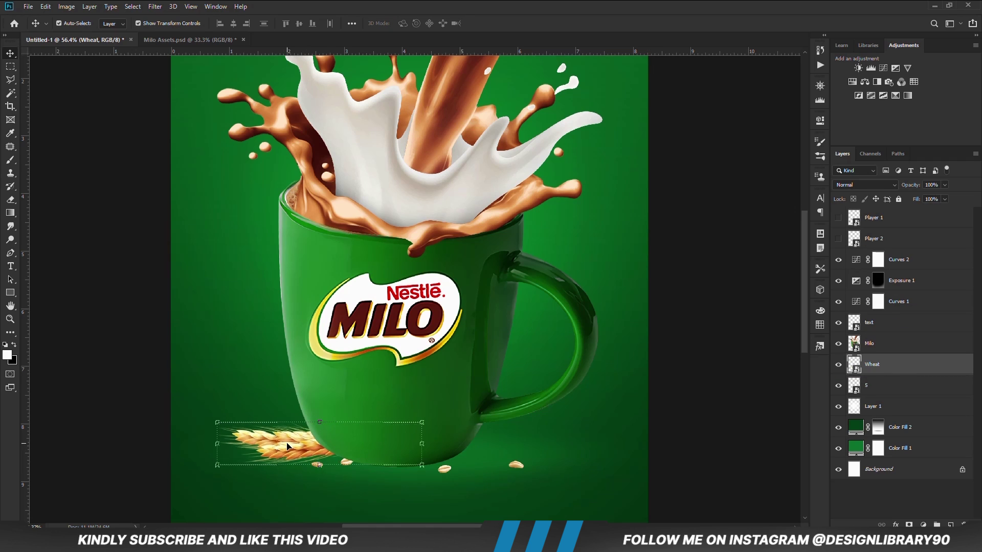
key("Right")
key("Right")
key("Right")
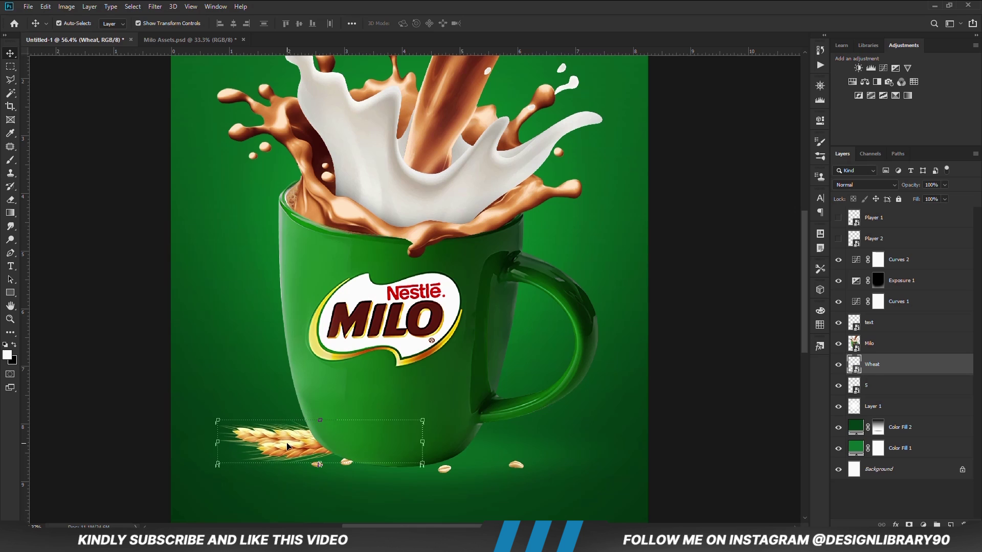
left_click(741, 443)
key("ctrl+minus")
key("ctrl+minus")
key("ctrl+minus")
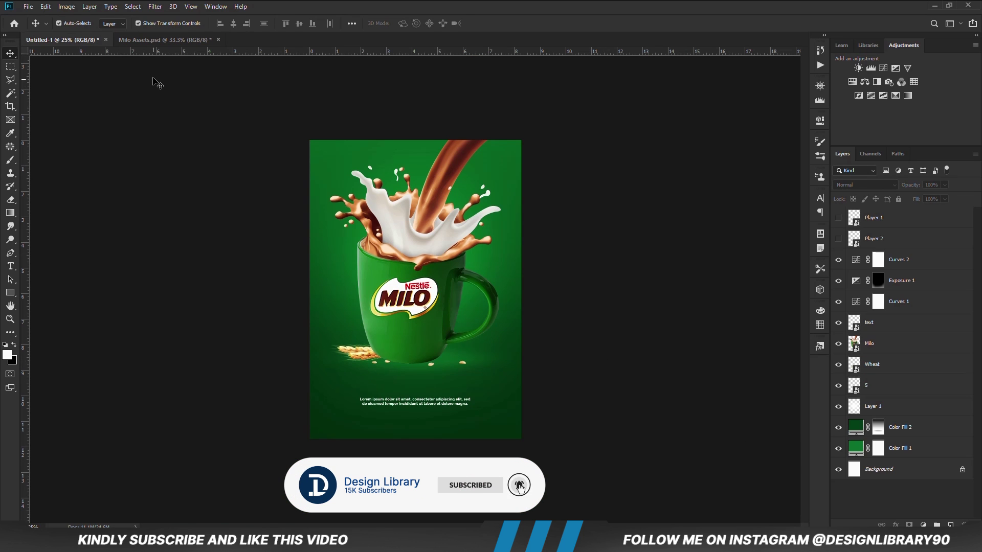
Copy the eight layers from Football down to 1 extension from Milo Assets.psd into the poster
left_click(154, 39)
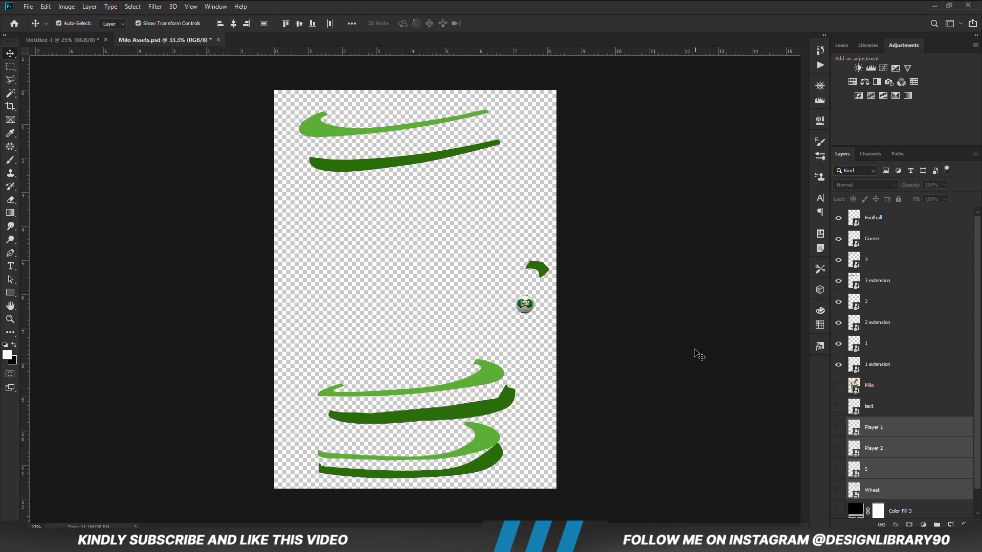
left_click(886, 364)
left_click(891, 220, "shift")
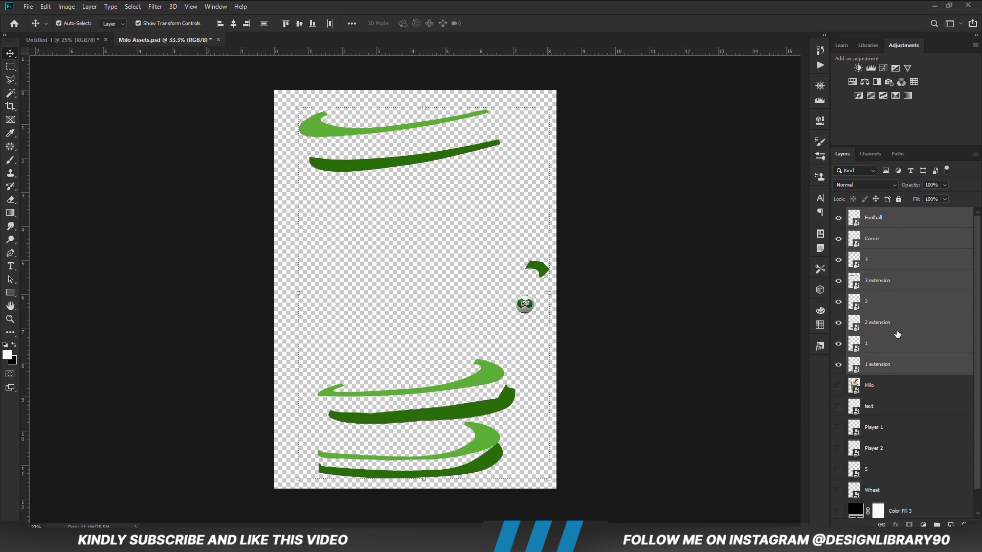
key("ctrl+c")
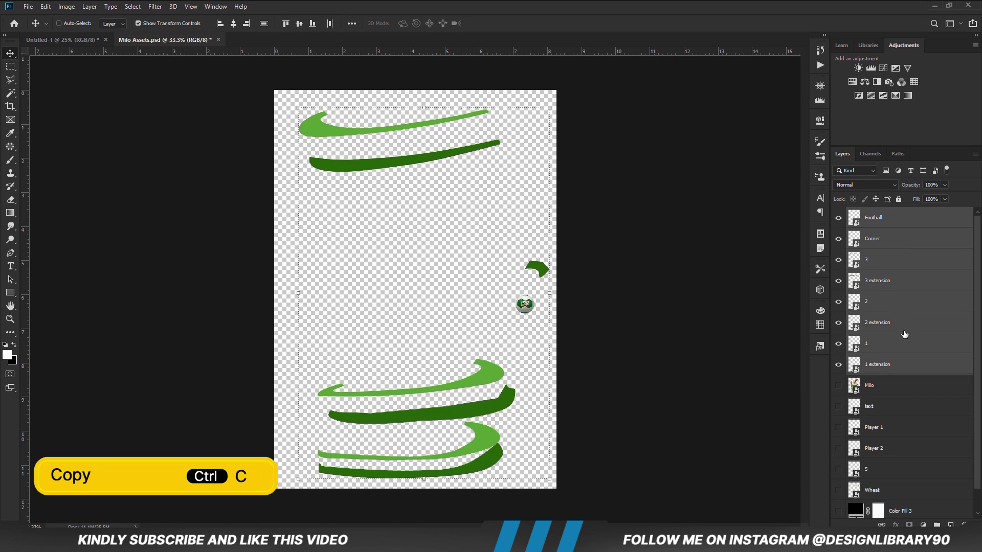
left_click(69, 40)
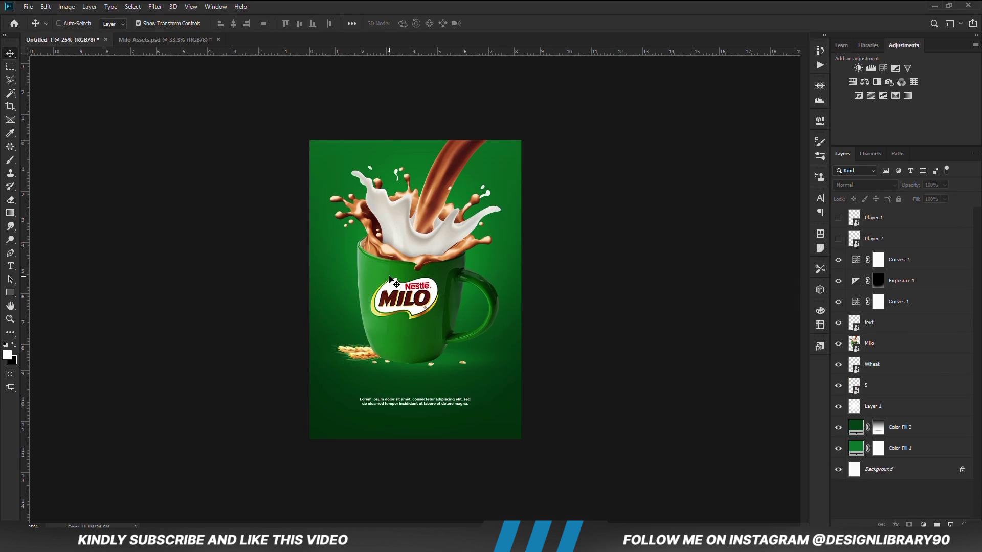
key("ctrl+v")
Position the light-green ribbons 1, 2 and 3 across the mug's lower half, above its logo and just below its rim
key("ctrl+plus")
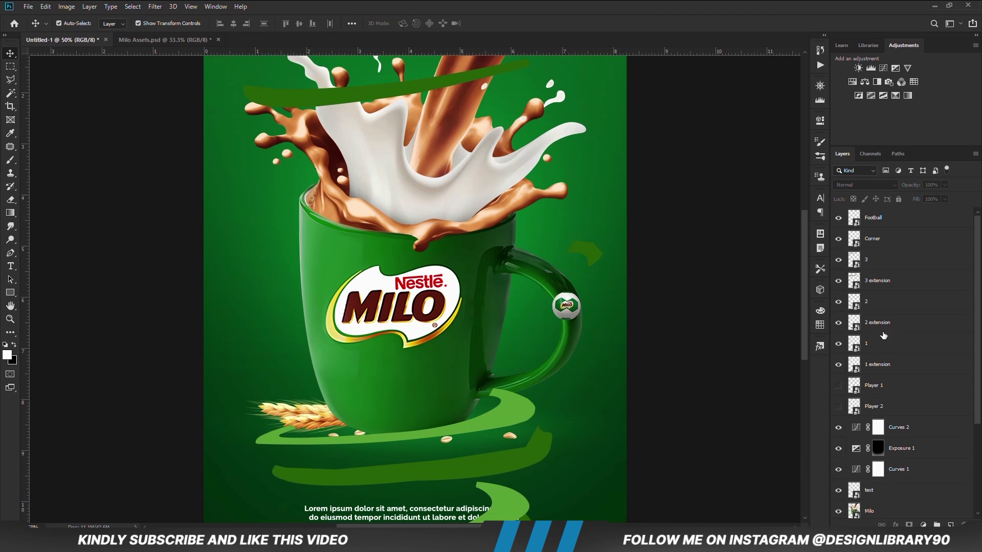
left_click(886, 347)
left_click_drag(500, 514, 519, 355)
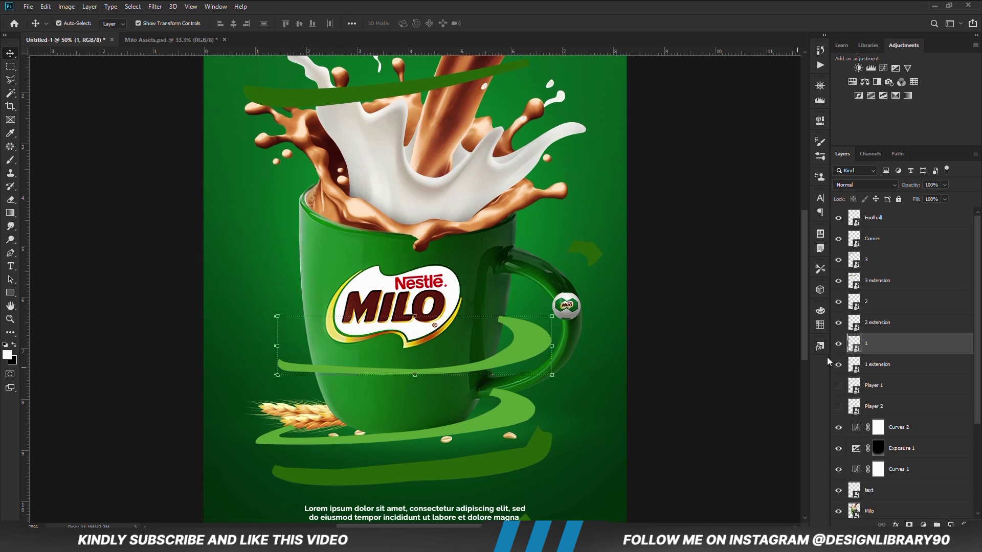
left_click(867, 302)
left_click_drag(490, 426, 503, 275)
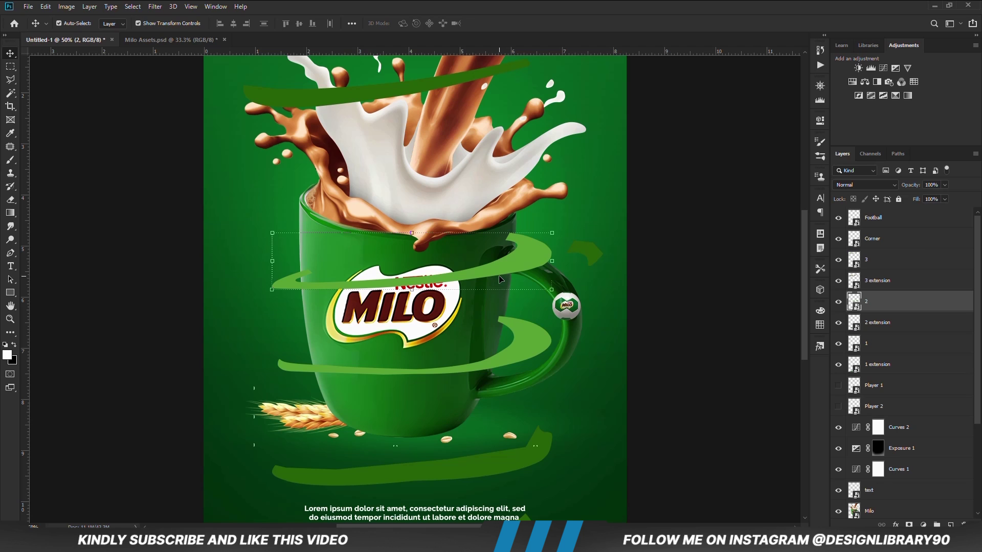
key("Up")
left_click_drag(306, 66, 341, 246)
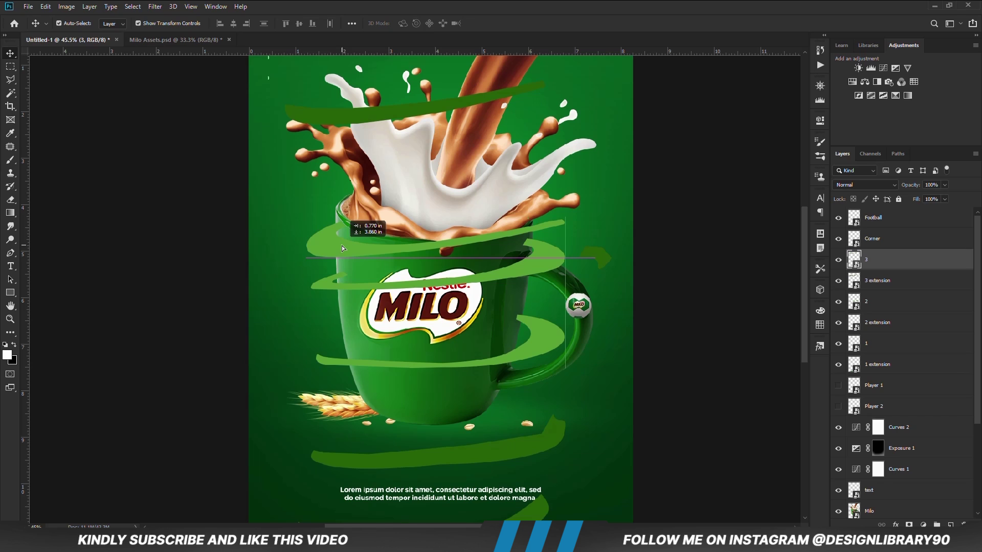
left_click_drag(342, 246, 342, 246)
Nudge ribbon 1 upward so it sits closer to ribbon 2 across the lower part of the Milo logo
left_click(530, 349)
key("Up")
key("Up")
key("Up")
key("Up")
key("Up")
key("Up")
key("Up")
key("Up")
key("Up")
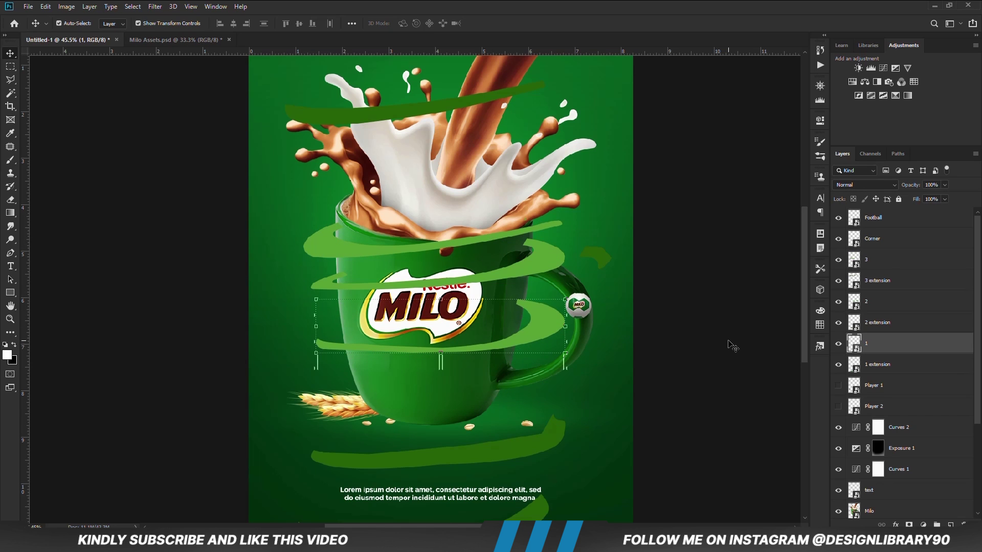
left_click(718, 344)
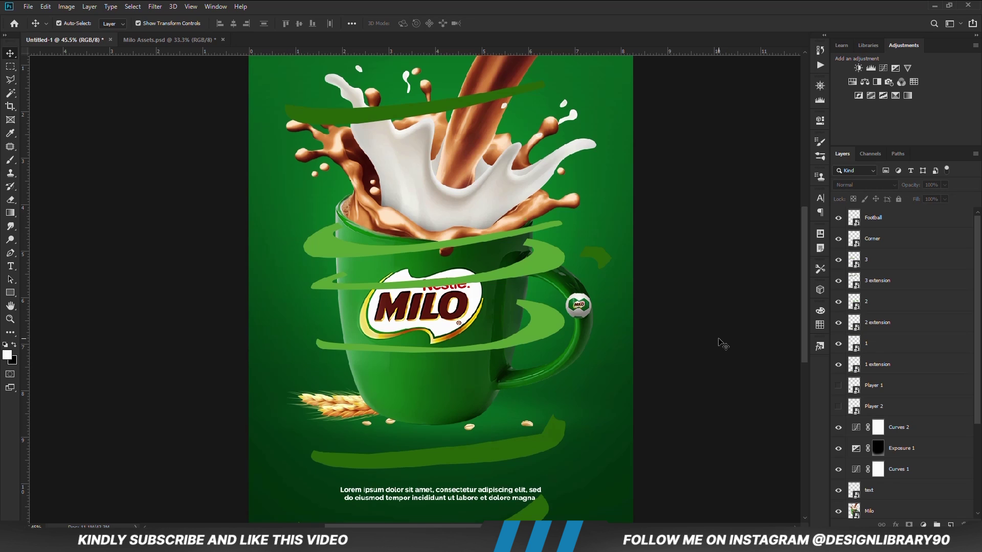
left_click(543, 271)
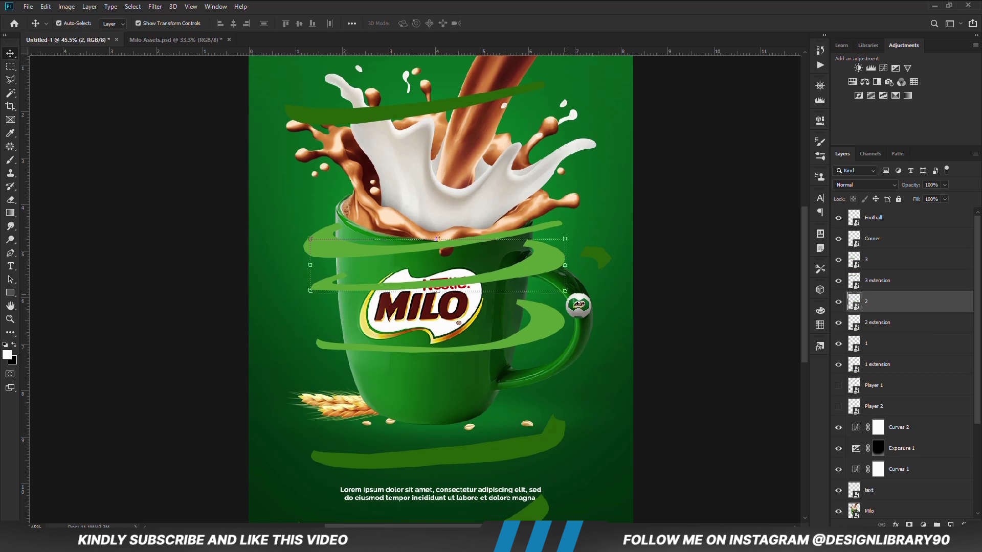
left_click(647, 305)
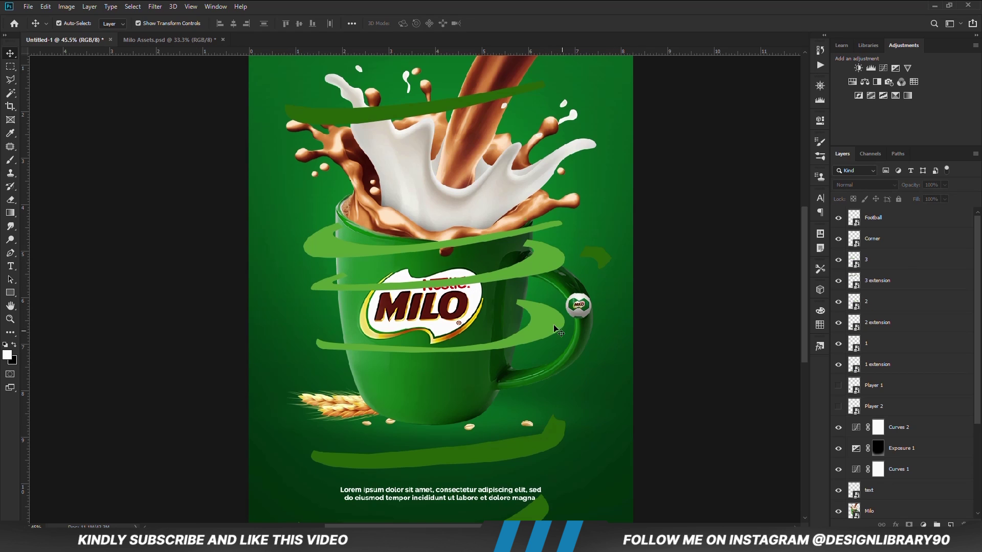
Position the dark-green 2 extension directly beneath ribbon 2 and nudge it up and left until their edges line up
left_click(879, 323)
left_click_drag(508, 458, 445, 287)
scroll(377, 278, "up", 10)
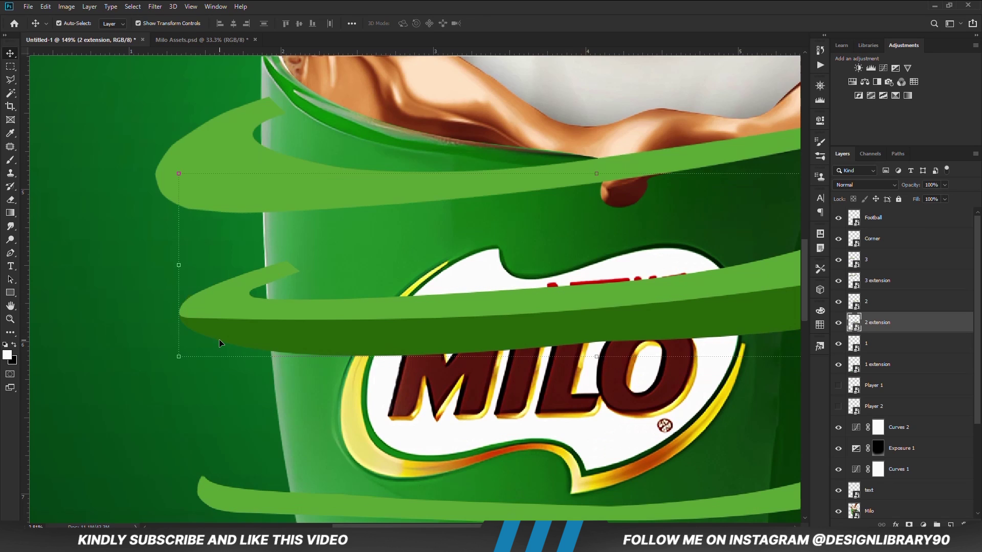
scroll(219, 339, "down", 6)
scroll(588, 281, "up", 11)
key("Left")
key("Up")
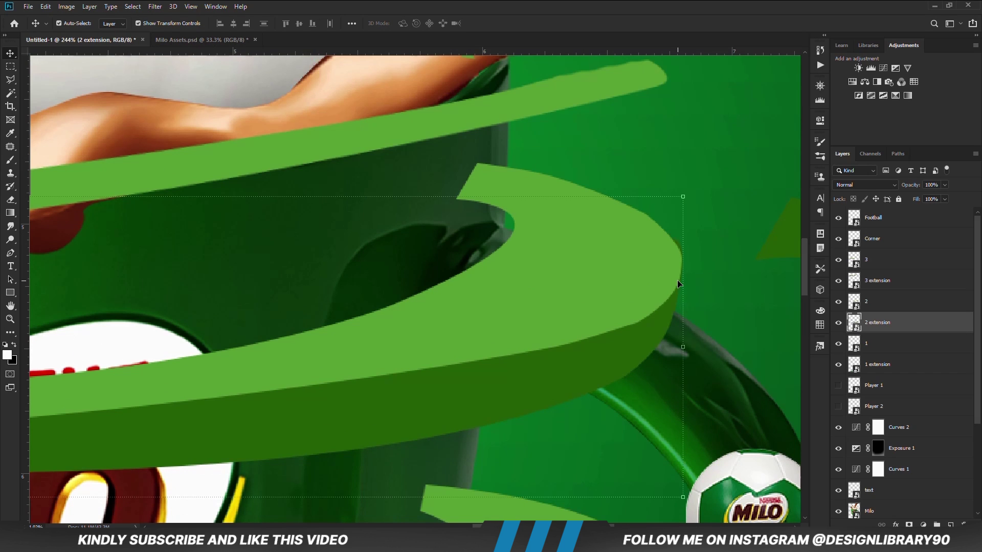
key("Left")
scroll(685, 271, "down", 4)
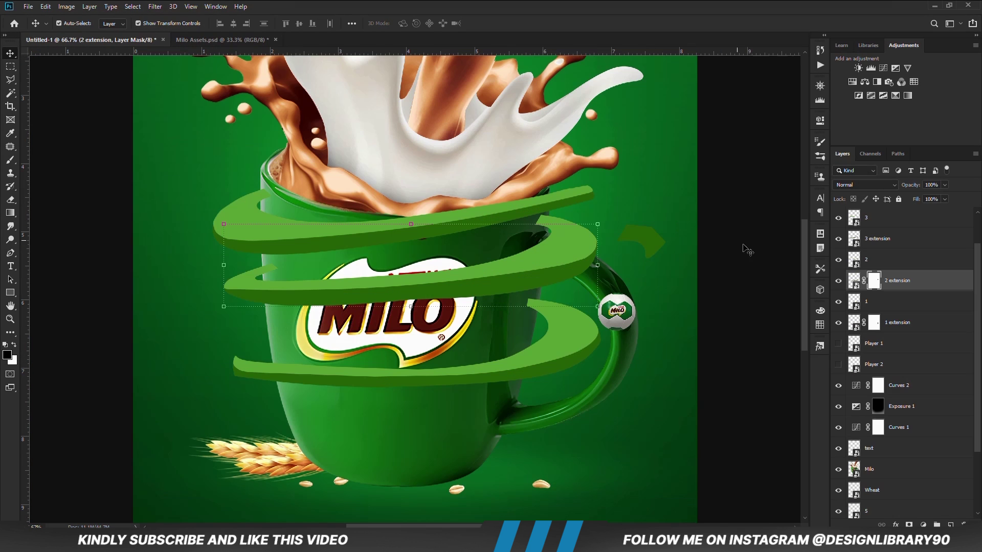
Place the dark-green Corner piece inside ribbon 1's curl beside the handle and reorder its layer beneath the Milo layer
left_click(749, 267)
left_click_drag(645, 246, 542, 321)
left_click_drag(896, 219, 886, 479)
left_click(731, 408)
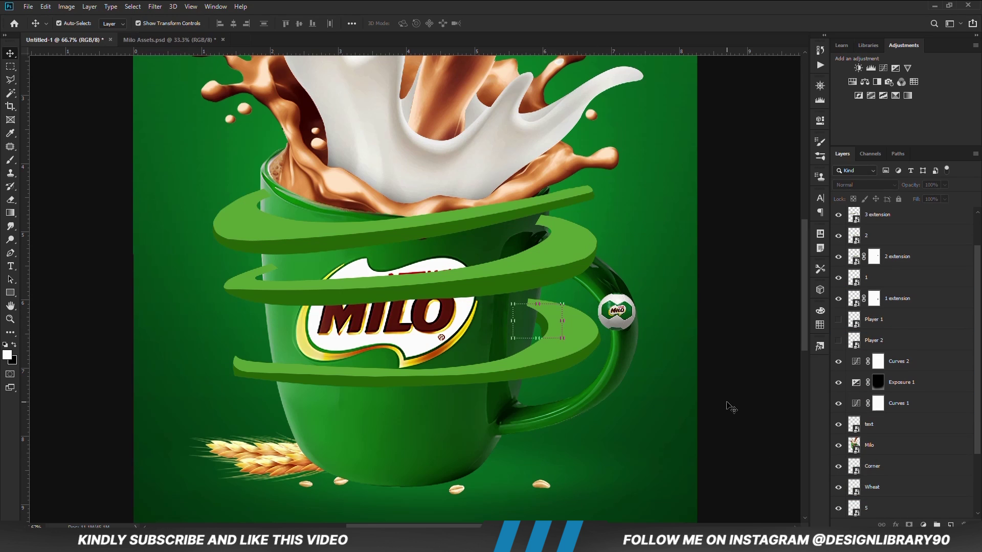
Add a new layer above Corner and make a Pen tool selection inside ribbon 2's curl at the mug's left edge
left_click(257, 295)
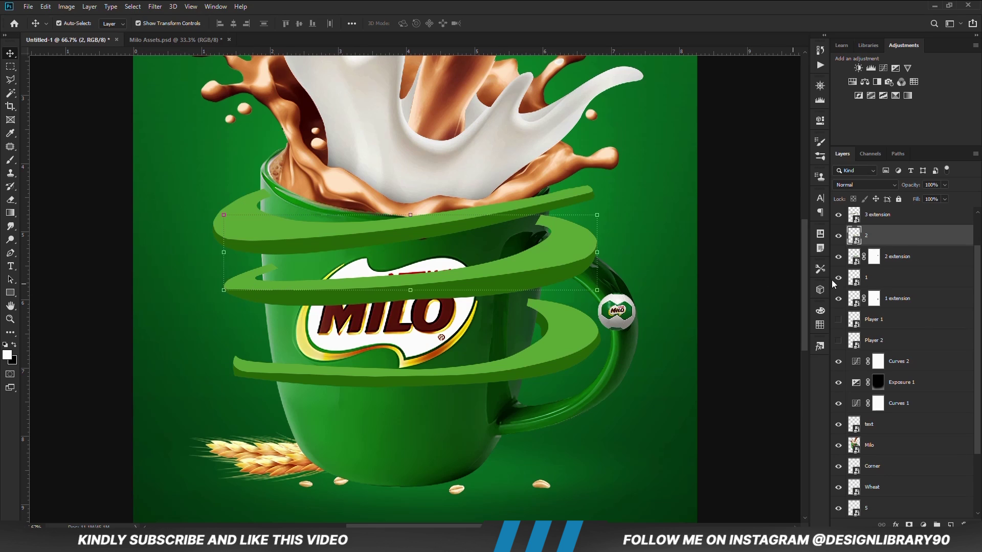
left_click(884, 468)
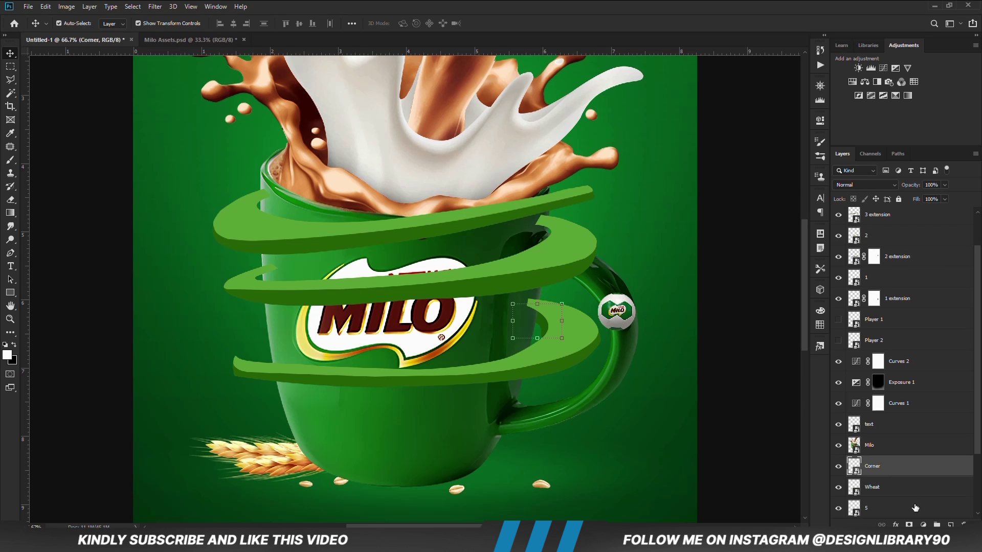
left_click(950, 525)
key("p")
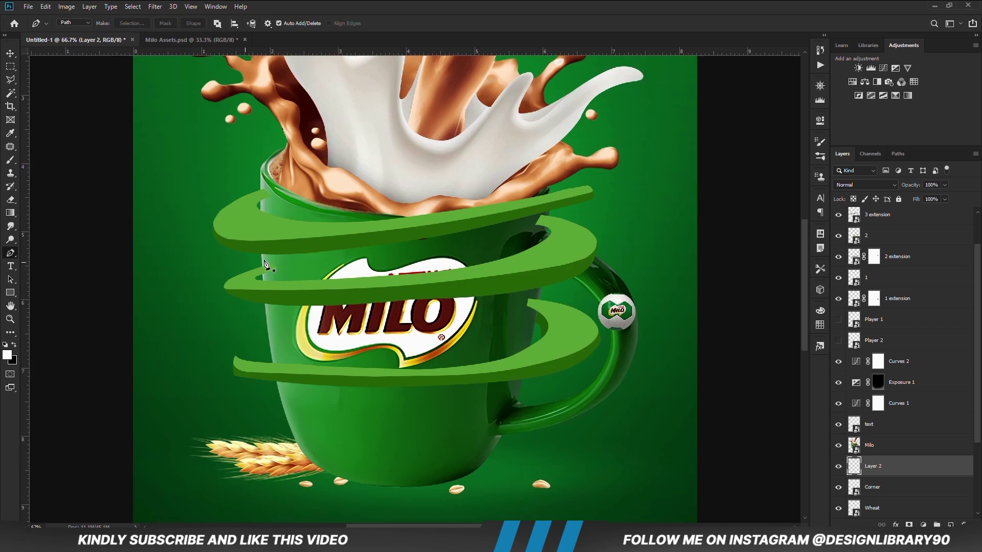
scroll(267, 253, "up", 3)
scroll(236, 266, "down", 2)
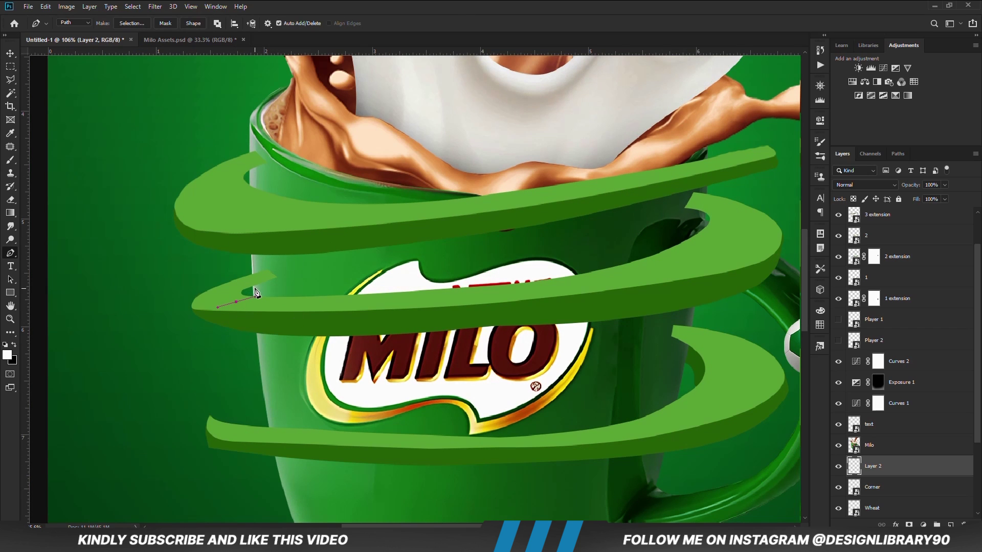
left_click(231, 302)
left_click_drag(270, 291, 288, 285)
left_click_drag(231, 302, 227, 317)
key("ctrl+Return")
key("ctrl+Return")
key("m")
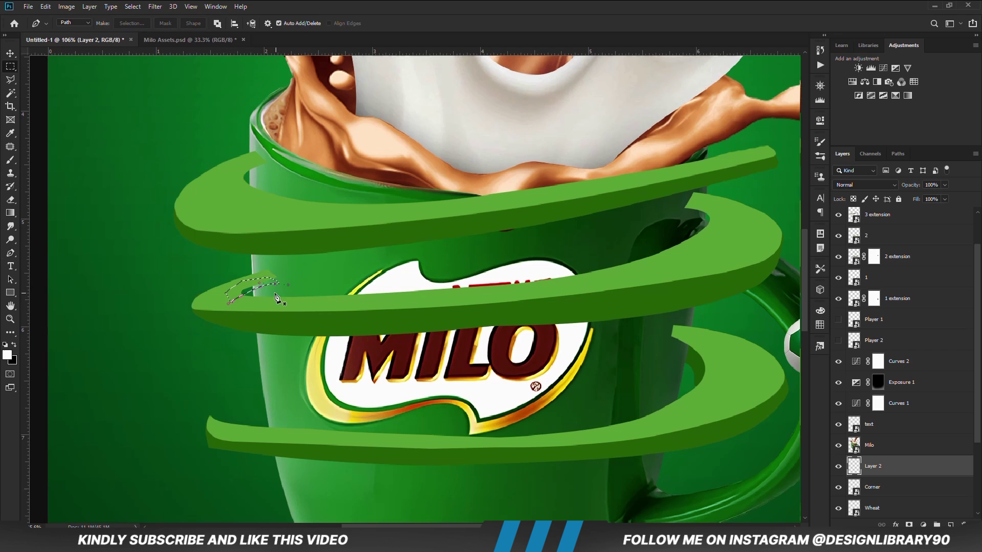
Fill the curl selection with dark green #1c5705 at 100% opacity in Normal mode
right_click(225, 285)
left_click(258, 417)
left_click(366, 148)
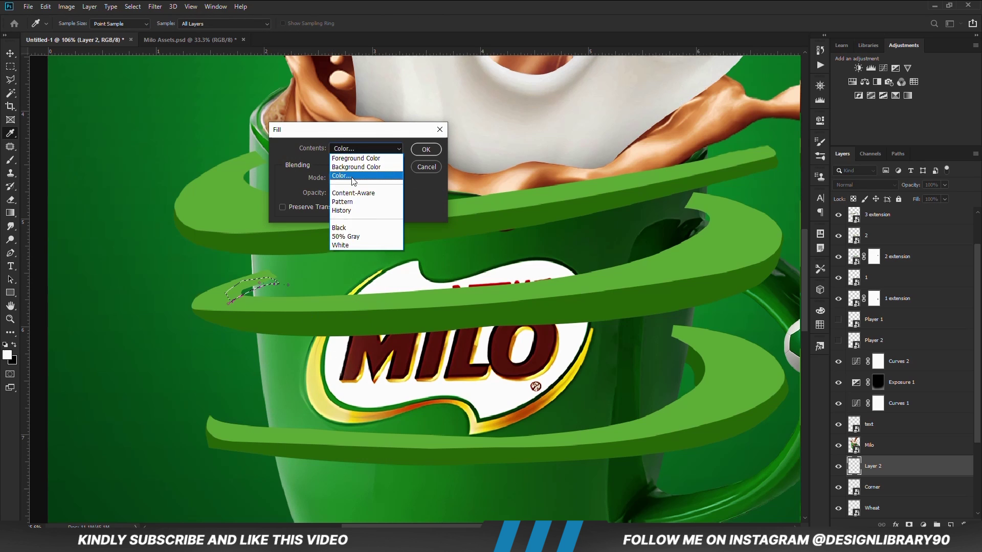
left_click(358, 171)
left_click_drag(680, 190, 681, 108)
left_click(701, 363)
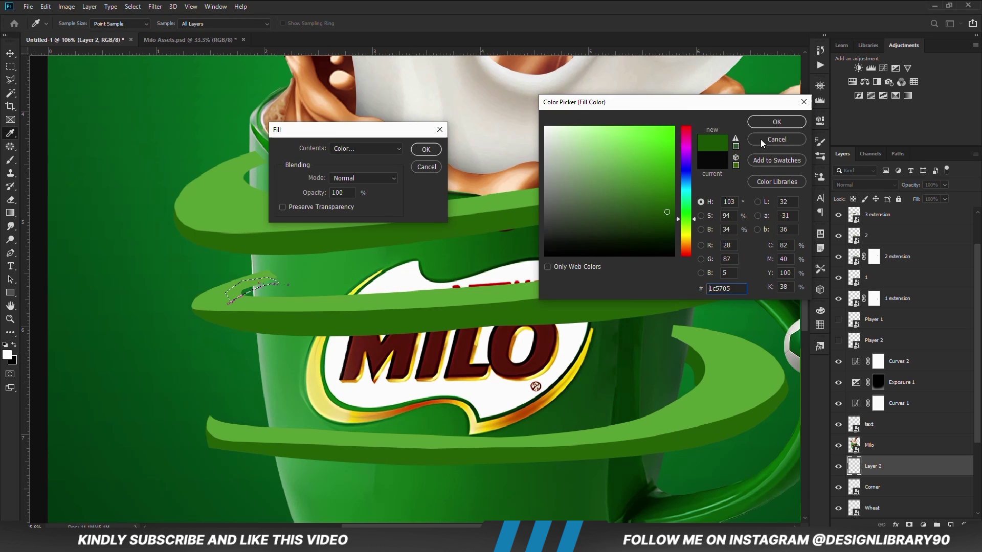
left_click(774, 122)
left_click(424, 150)
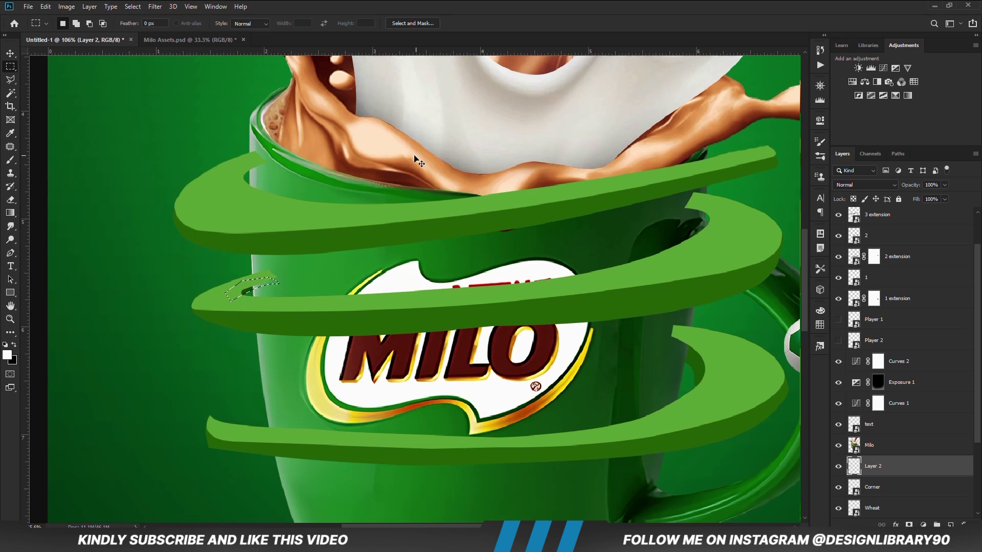
key("v")
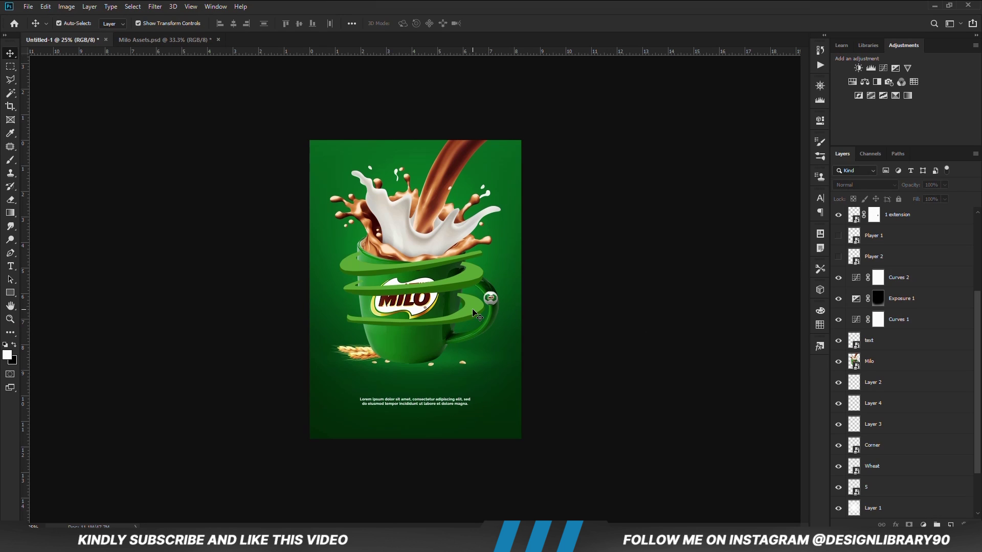
Lower the opacity of ribbon 1 to 24% and add a layer mask to it
left_click(472, 310)
left_click(835, 220)
left_click(836, 221)
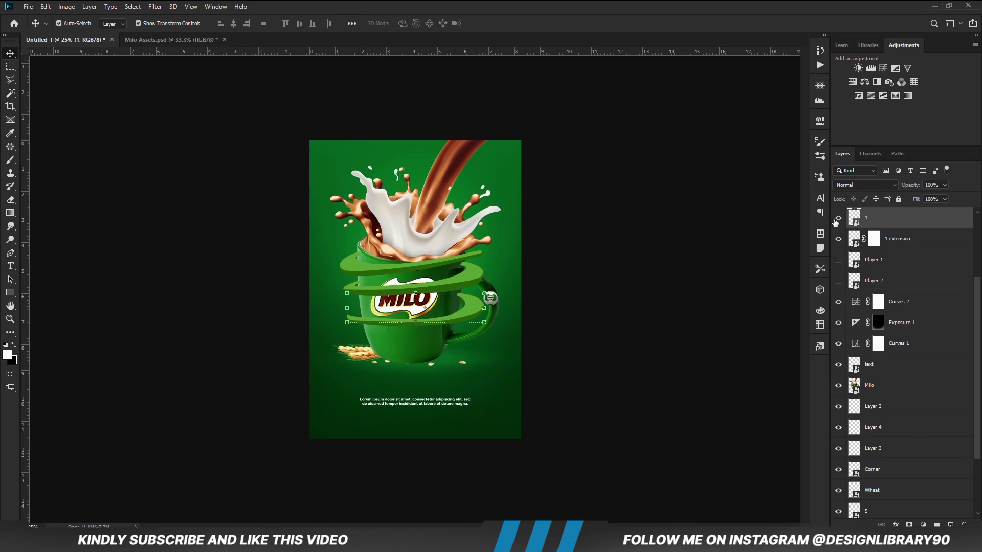
left_click_drag(448, 295, 591, 286)
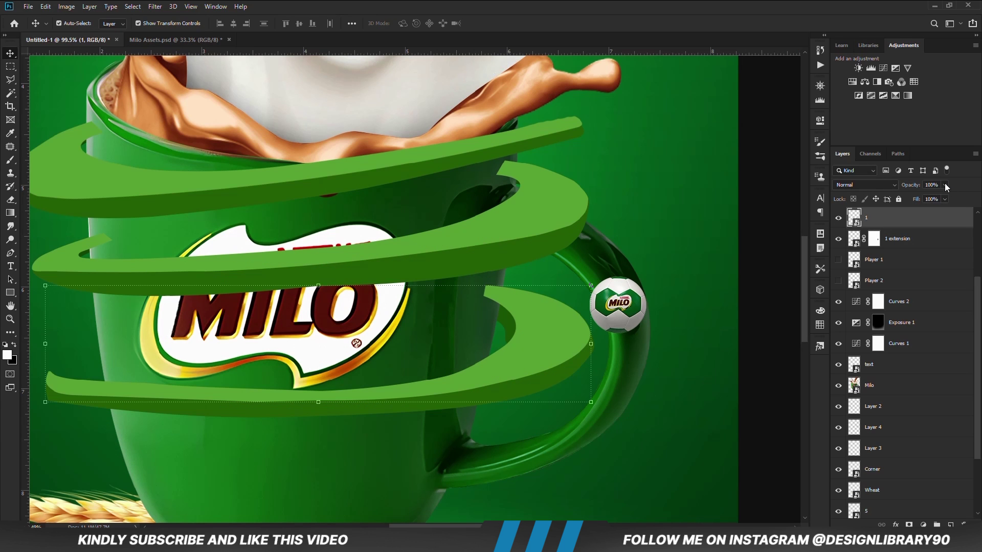
left_click_drag(919, 195, 910, 196)
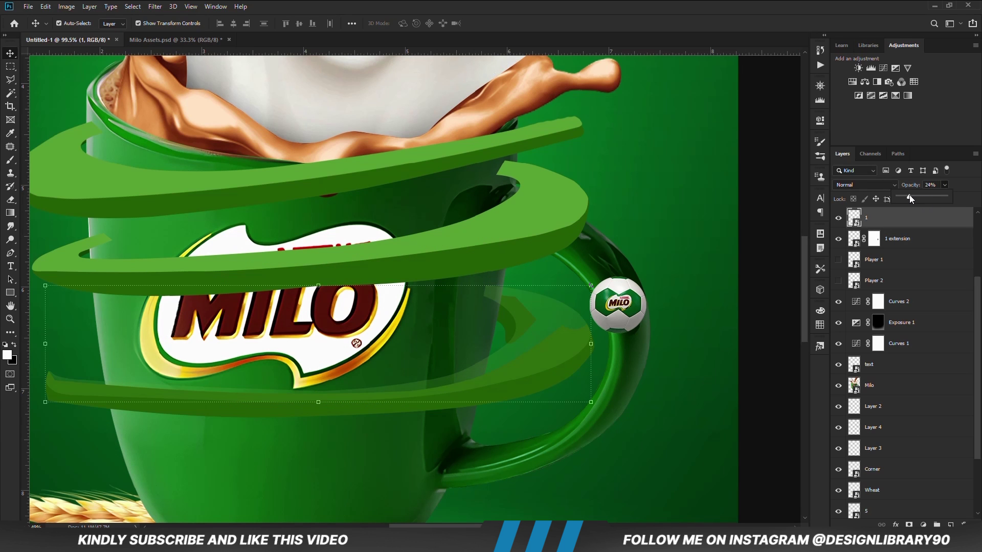
left_click(908, 525)
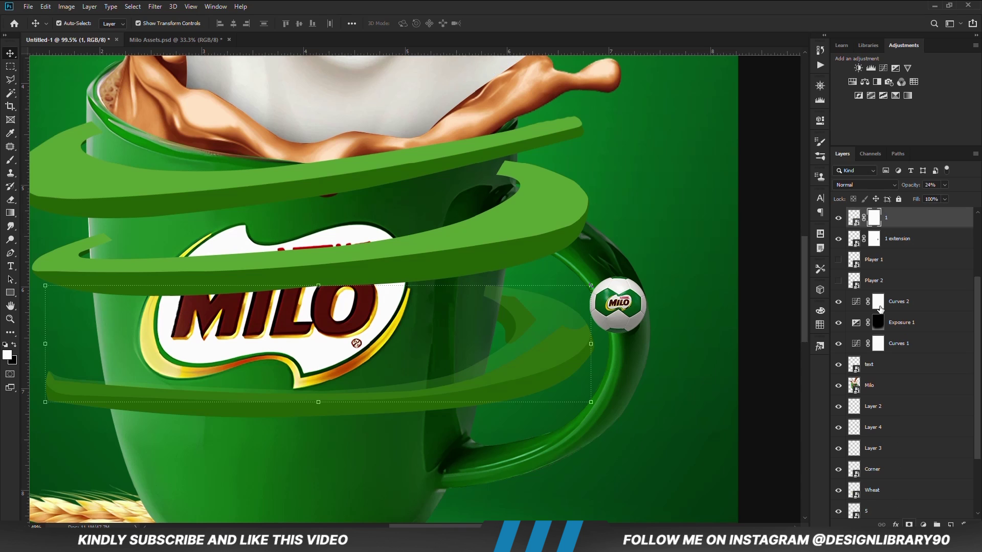
Mask out ribbon 1's upper end where it overlaps the mug, filling a polygonal lasso selection with the black foreground color
scroll(501, 305, "up", 3)
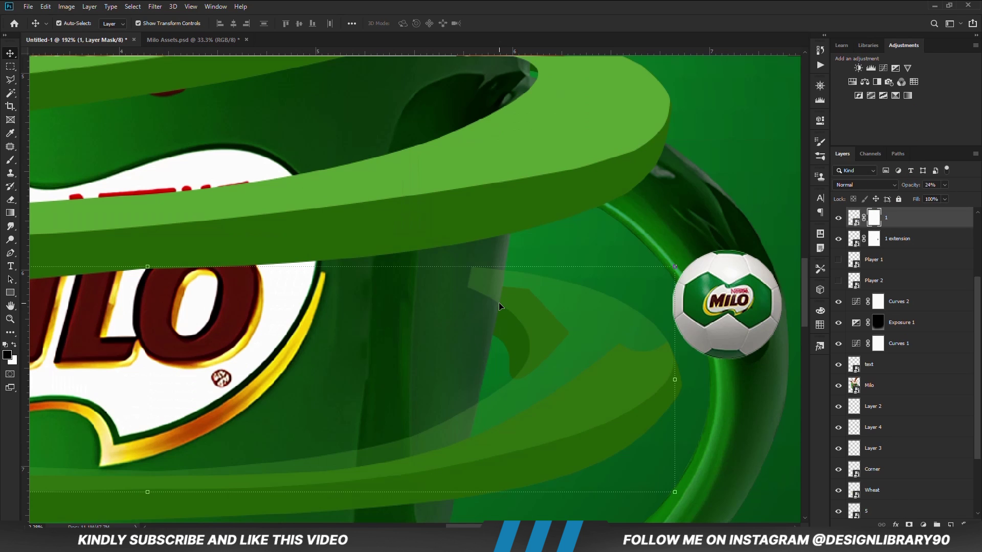
left_click_drag(10, 79, 46, 91)
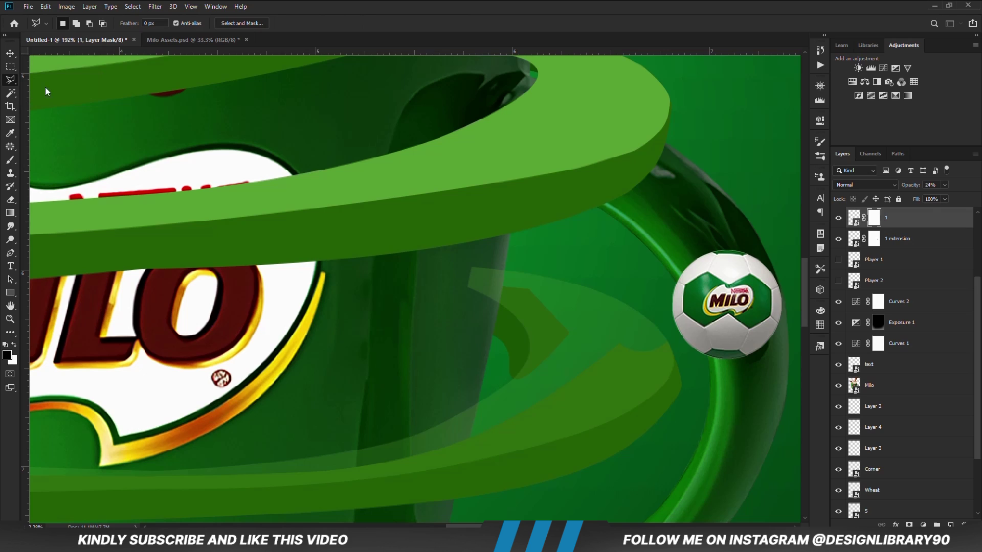
left_click(506, 253)
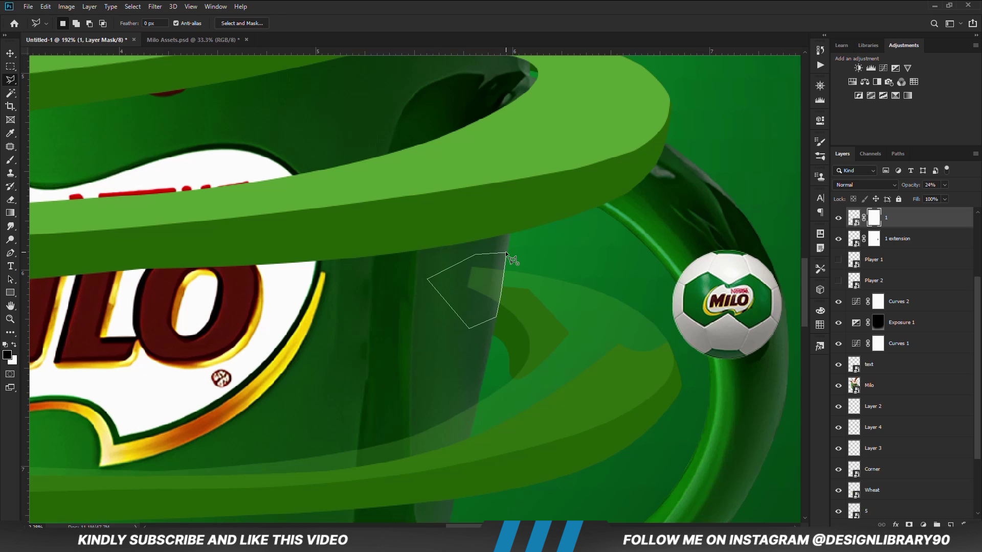
right_click(484, 286)
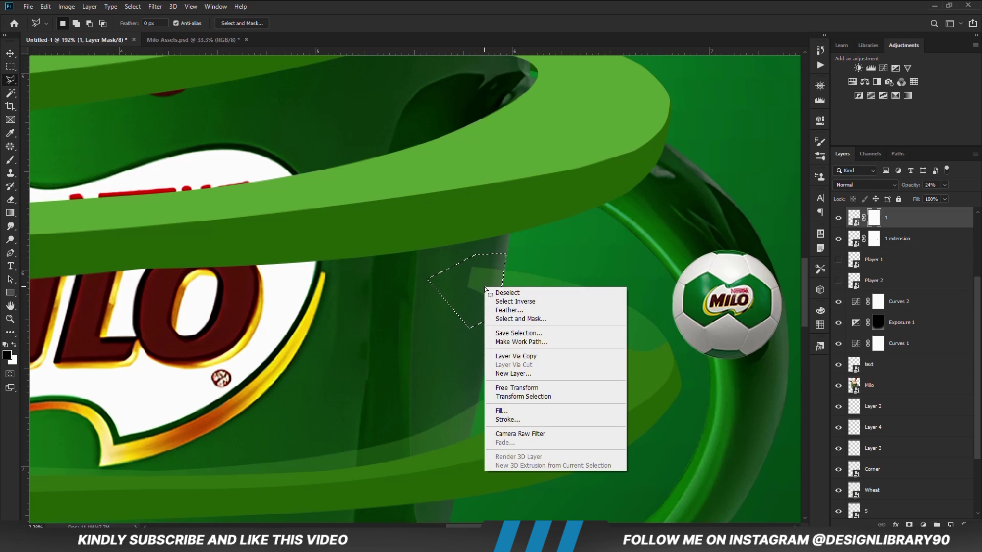
left_click(501, 411)
left_click(364, 148)
left_click(356, 158)
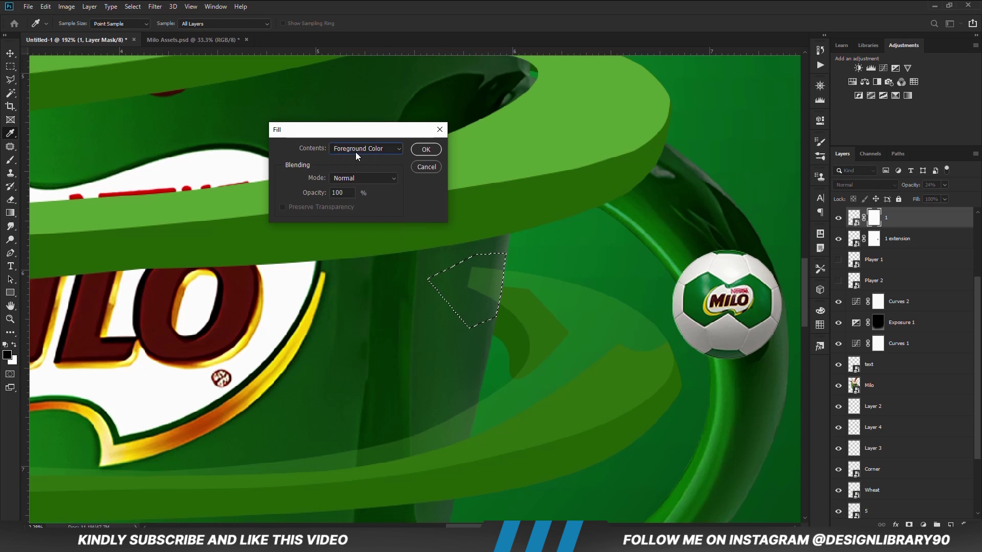
left_click(423, 150)
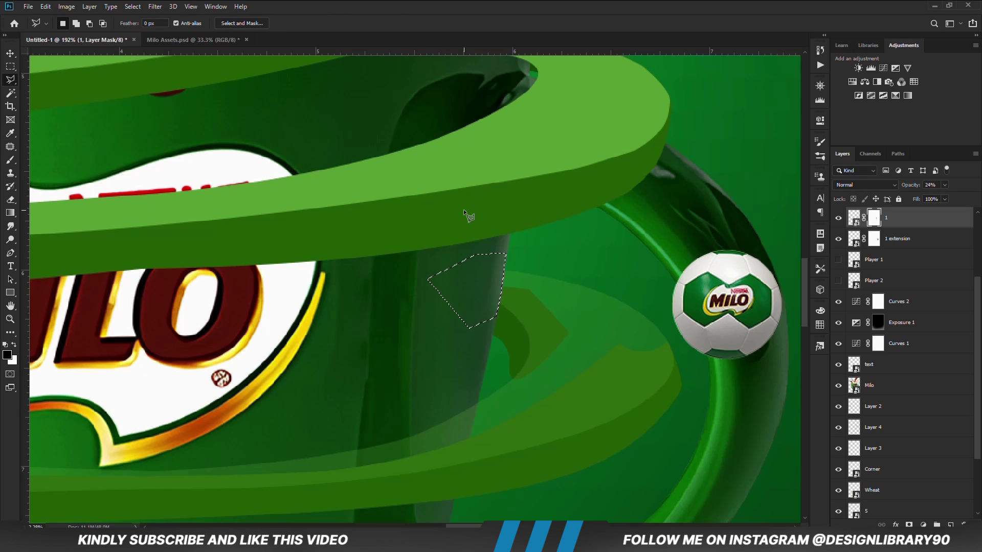
key("ctrl+d")
key("v")
Lower the opacity of ribbon 2 to 40% and add a layer mask to it
scroll(542, 189, "down", 4)
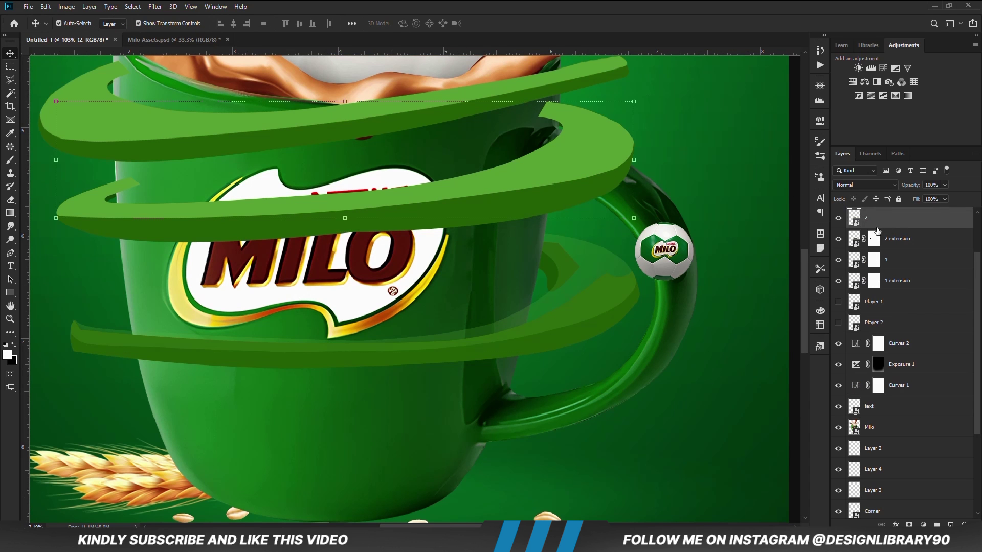
left_click(944, 186)
left_click(920, 196)
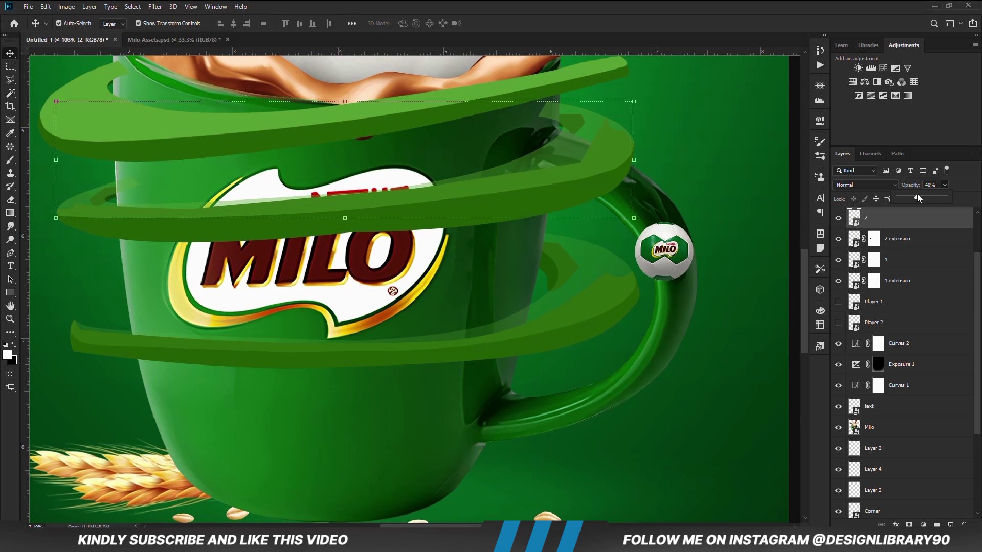
left_click(908, 525)
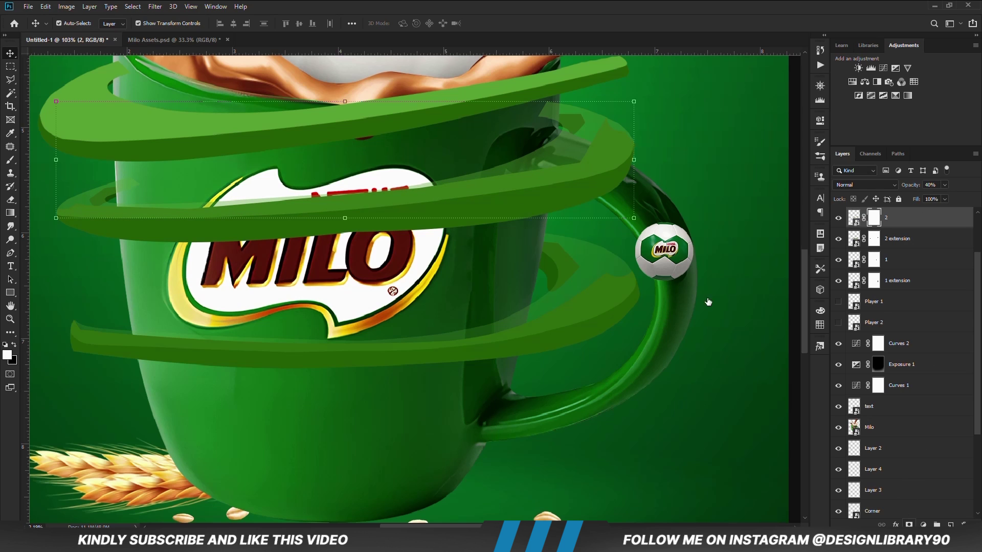
Mask out ribbon 2's end at the mug's right edge by filling a polygonal lasso selection with the black foreground color
key("l")
scroll(551, 97, "up", 4)
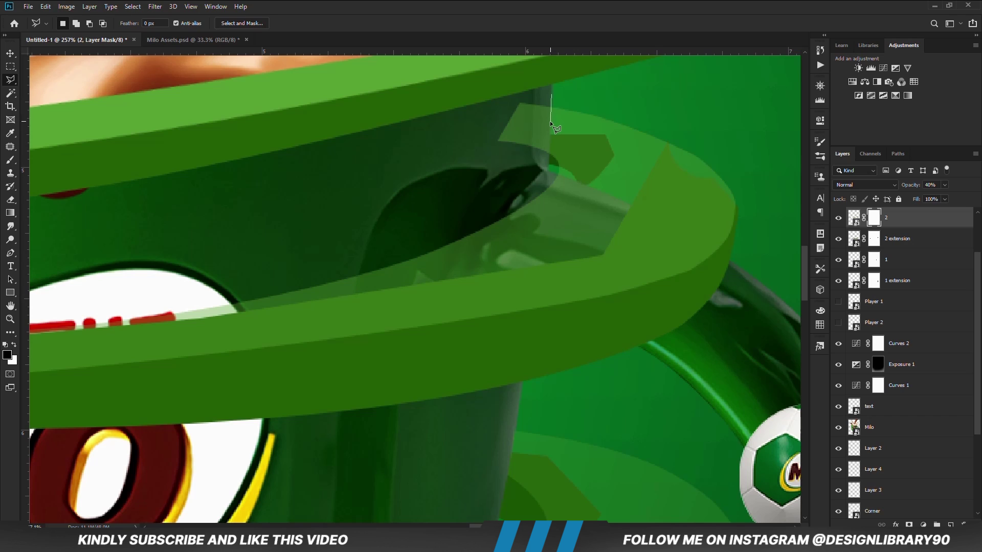
left_click(550, 158)
left_click(476, 177)
left_click(470, 125)
left_click(551, 92)
right_click(529, 123)
left_click(556, 247)
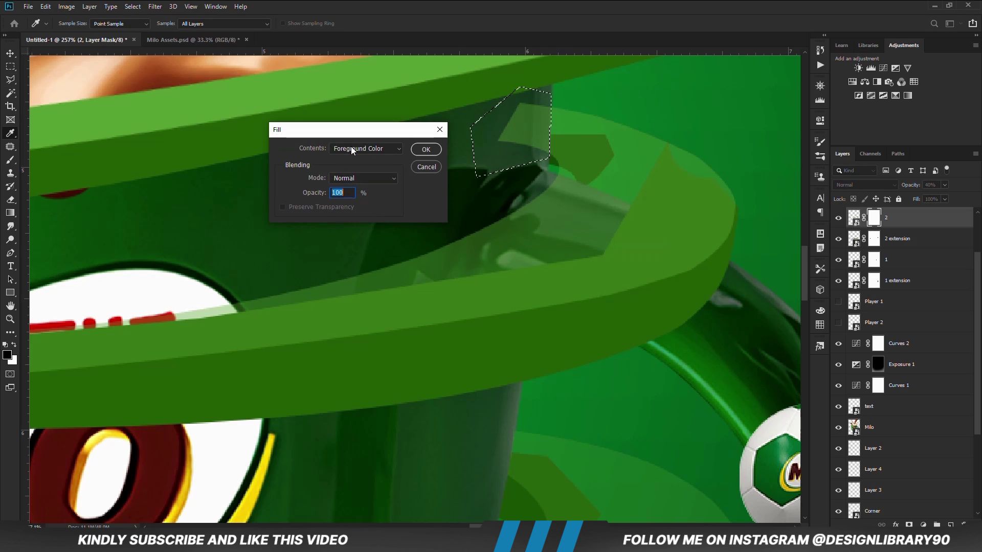
left_click(423, 149)
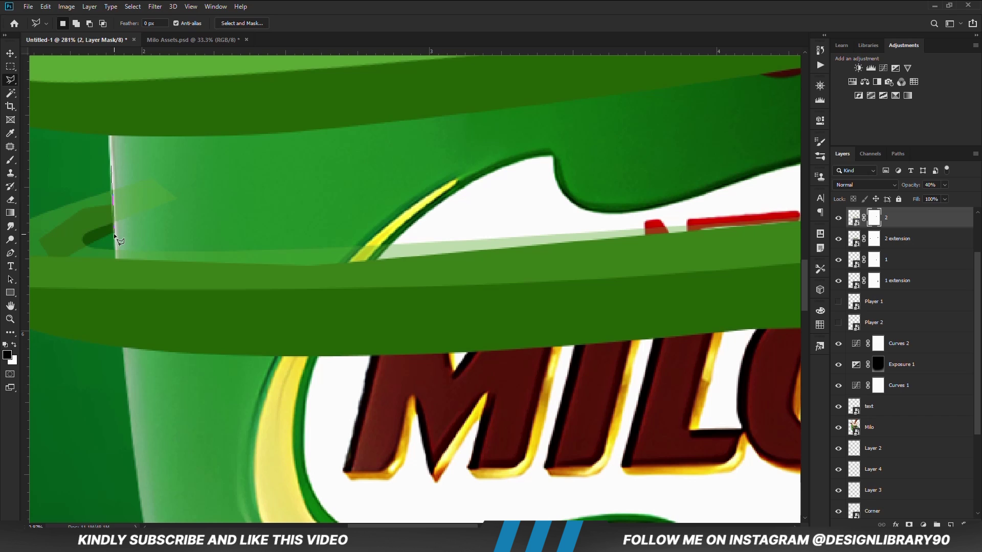
Mask out ribbon 2's curled tip overlapping the mug's left edge by filling a lasso selection with the foreground color
left_click(112, 166)
right_click(137, 192)
left_click(174, 317)
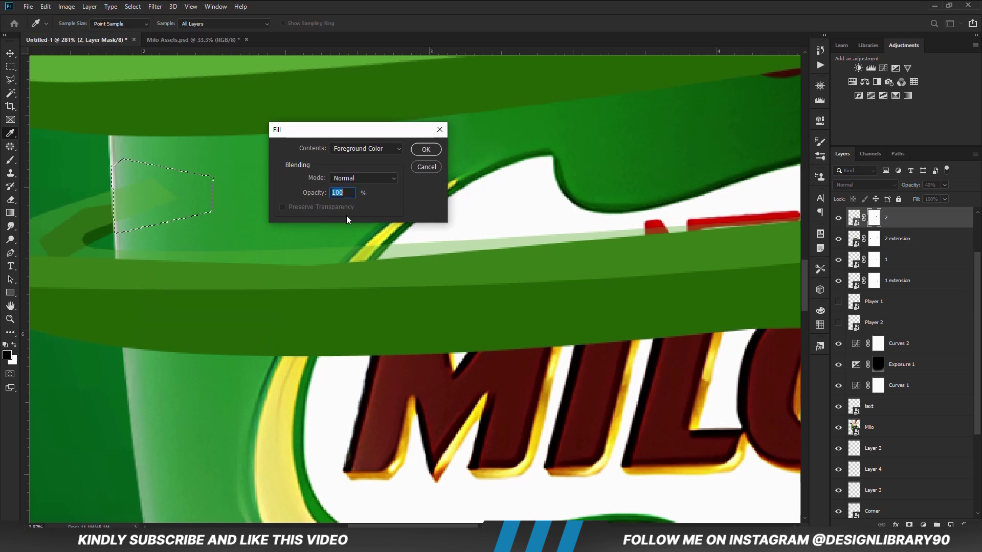
left_click(420, 152)
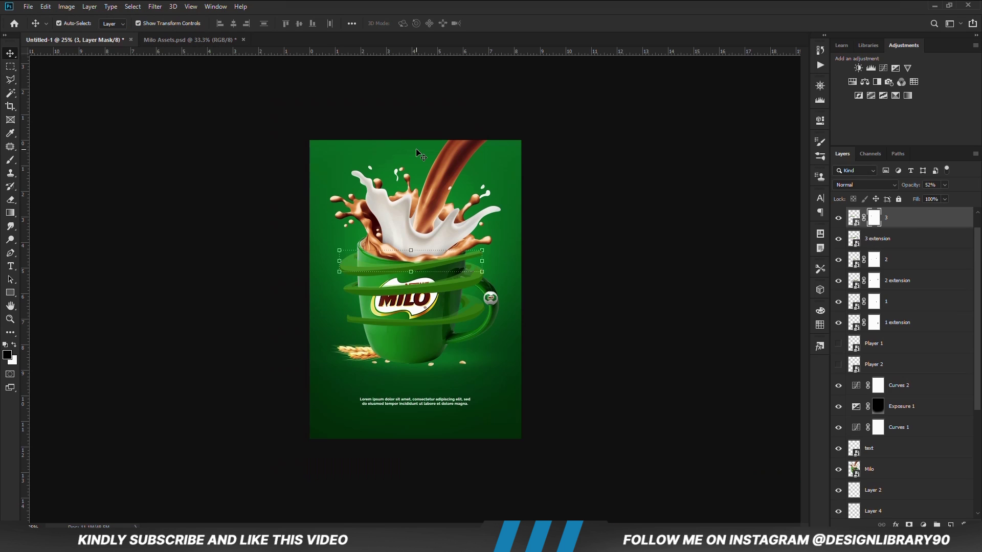
Restore ribbons 3, 2 and 1 to full opacity and deselect the layers
left_click_drag(946, 186, 981, 199)
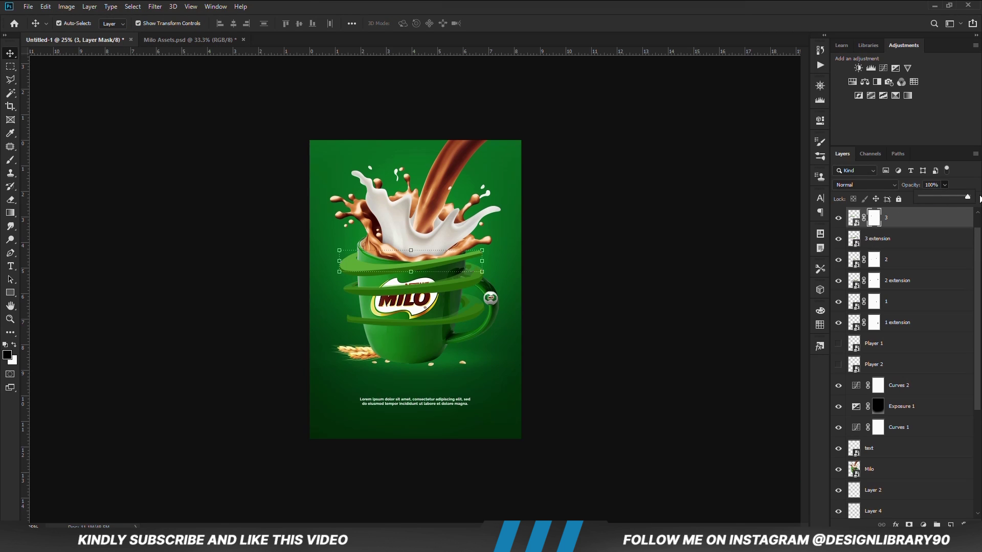
left_click(888, 265)
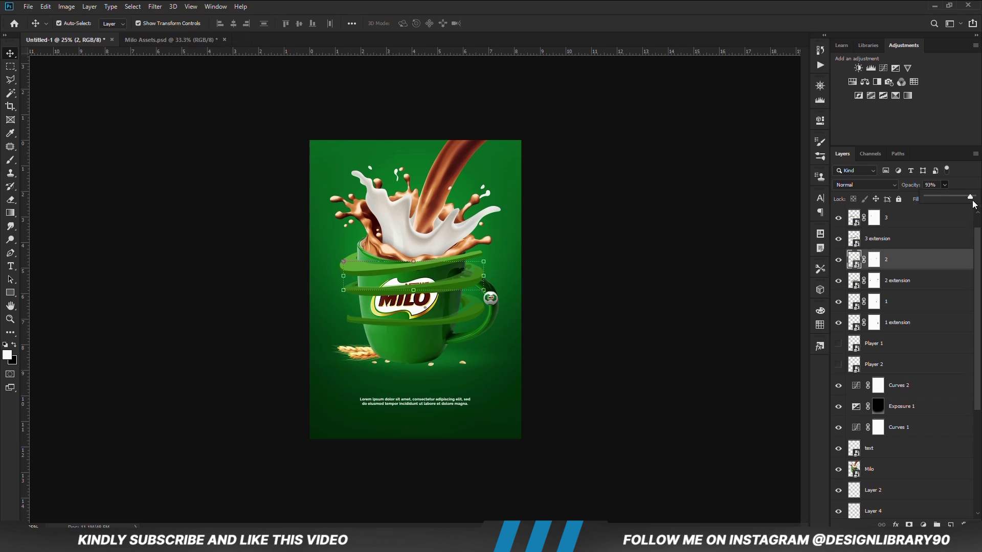
left_click(887, 302)
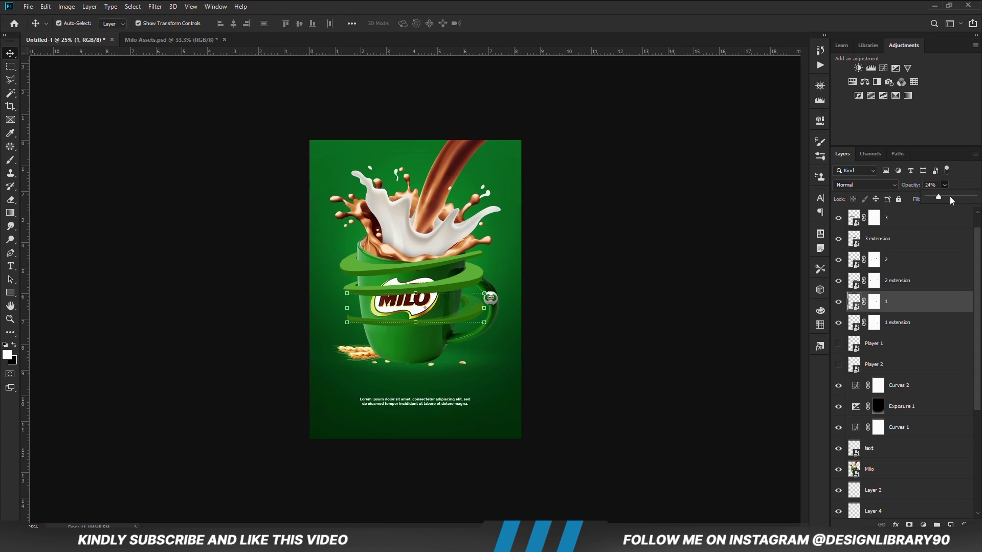
left_click(632, 322)
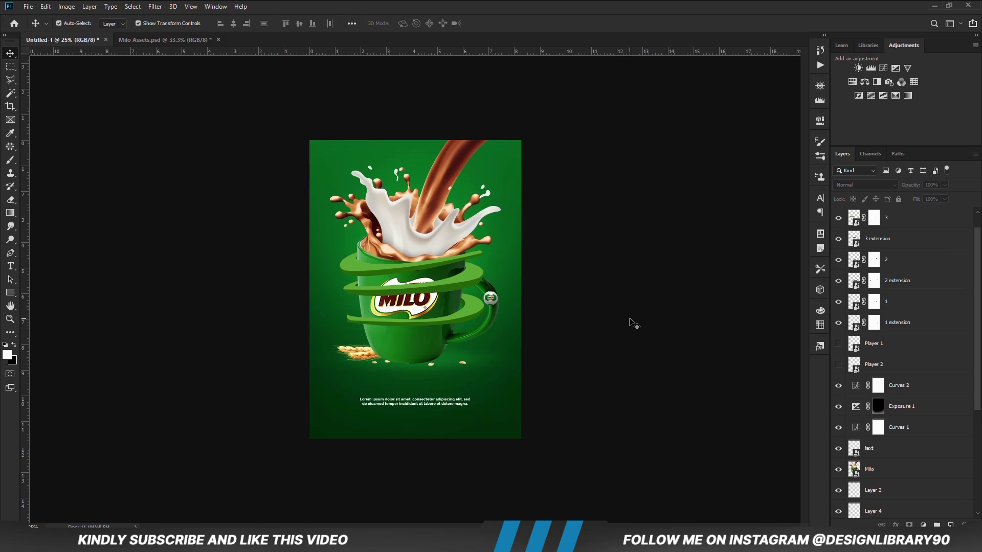
Move the football beside the mug handle down to the right of the tagline text and deselect it
left_click(491, 299)
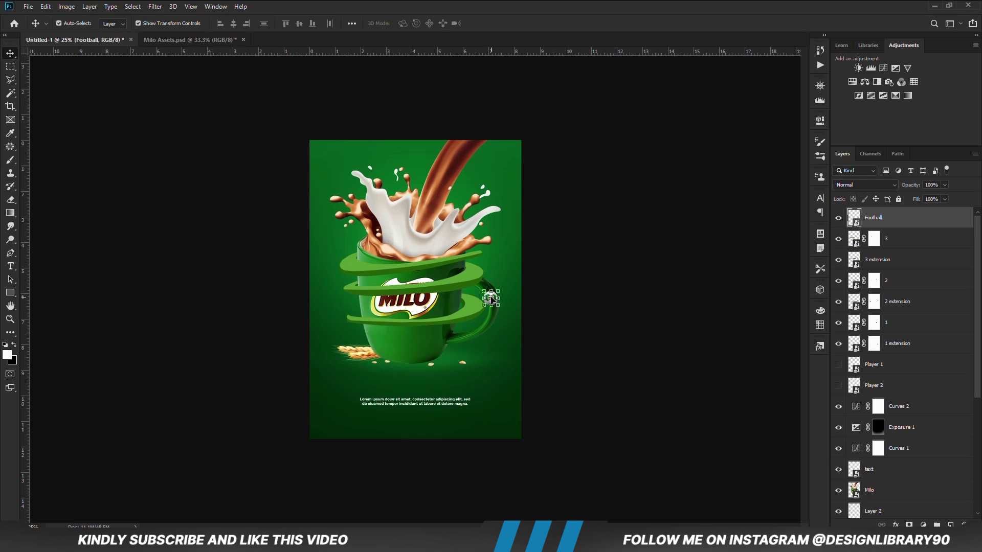
left_click_drag(491, 298, 494, 398)
left_click(630, 367)
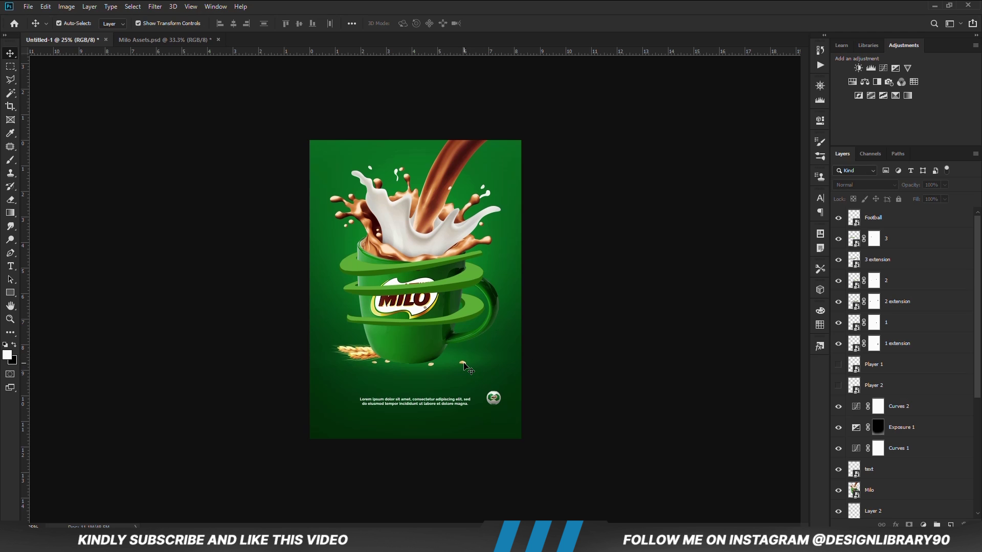
Clip an Exposure adjustment of -3.28 to the grains layer under the mug and invert its mask
left_click(464, 364)
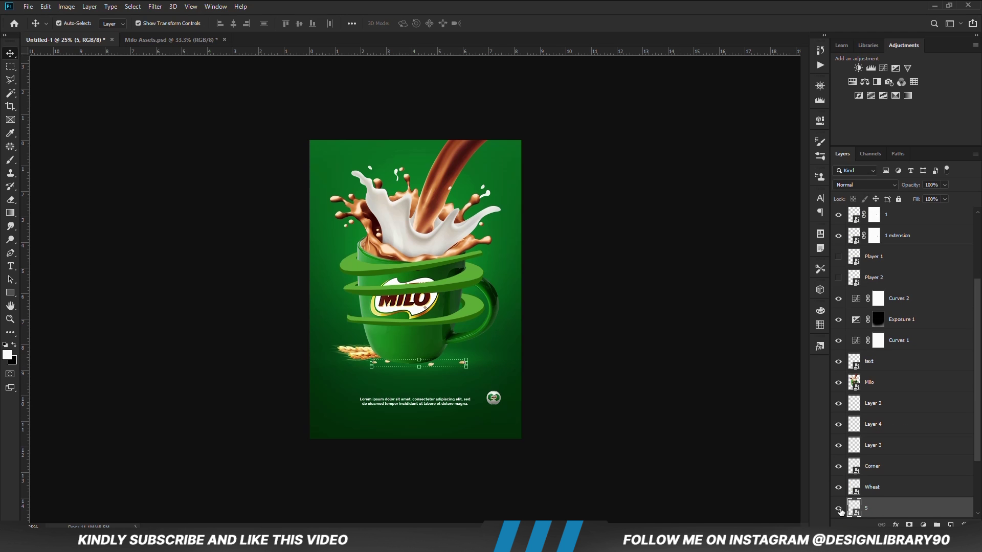
left_click(923, 525)
left_click(915, 408)
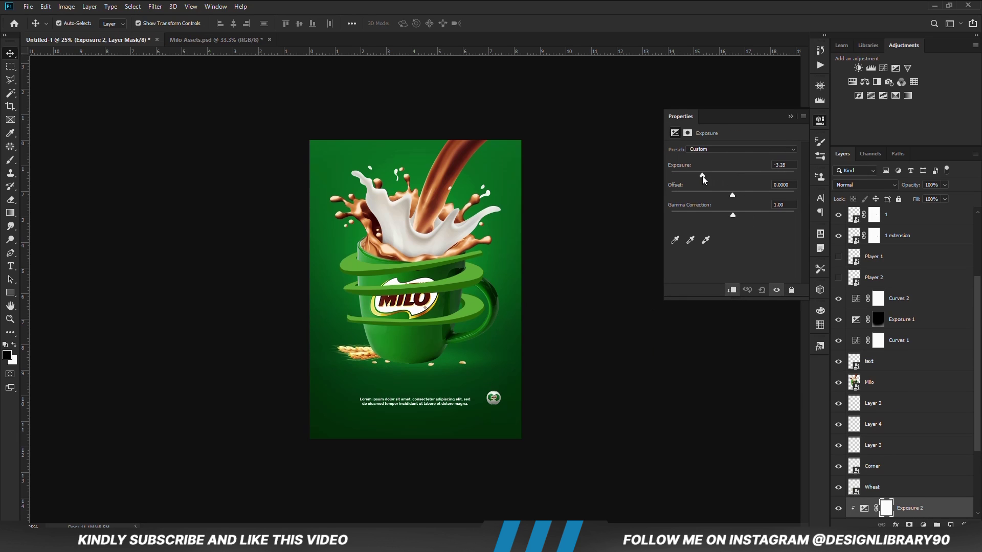
left_click(790, 117)
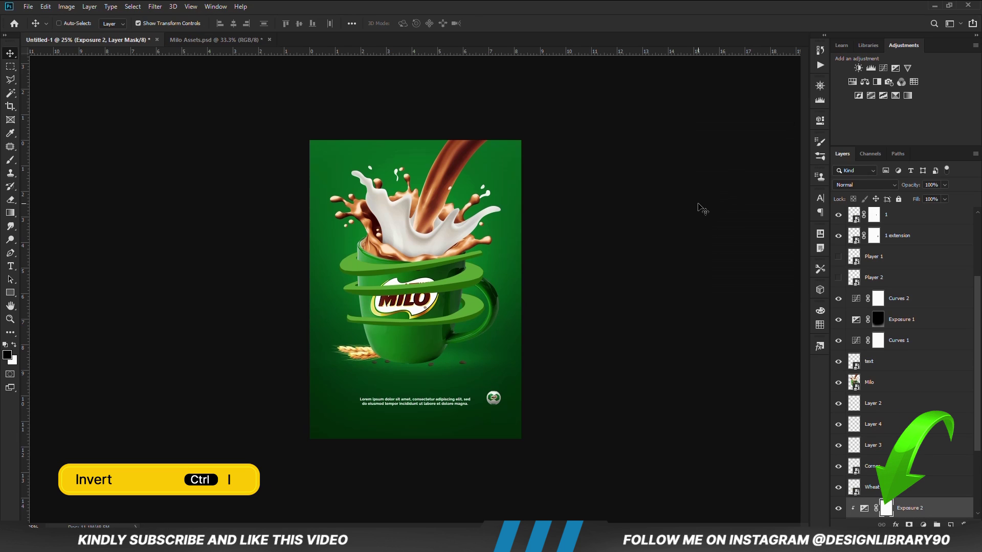
key("ctrl+i")
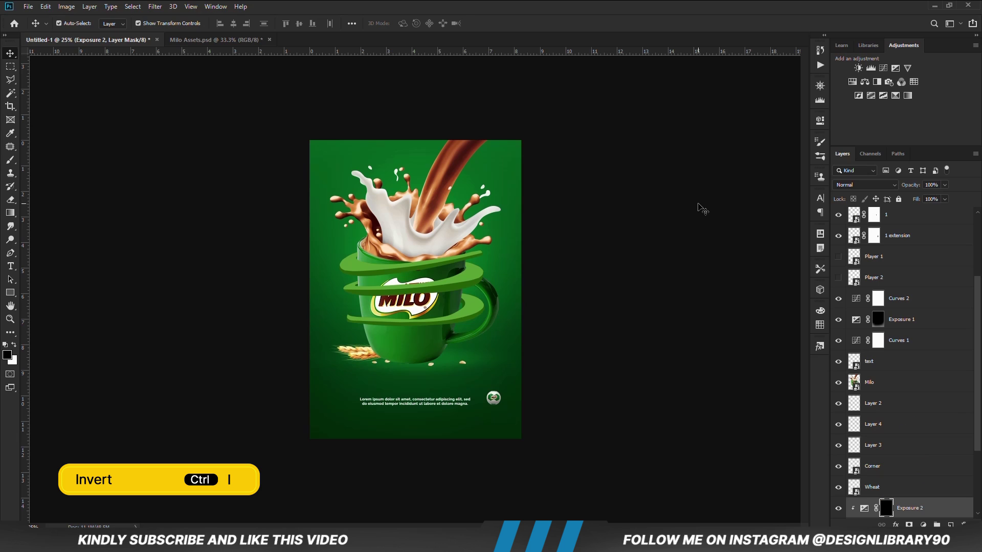
Switch to the Brush tool with a soft round tip and lower the brush opacity to 13%
right_click(10, 163)
left_click(52, 161)
right_click(398, 161)
left_click(502, 159)
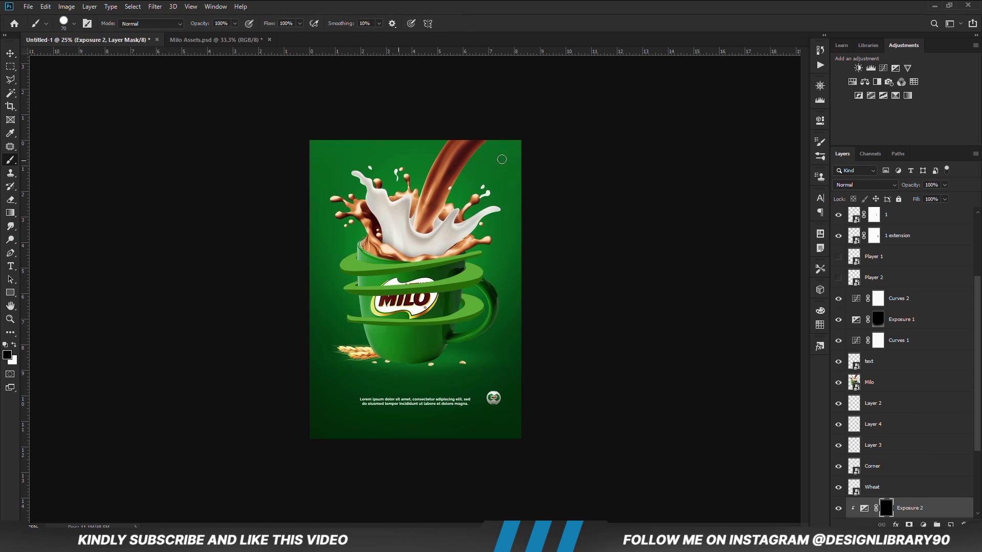
right_click(475, 163)
left_click(448, 4)
left_click(195, 35)
Shade the grains by painting white on the Exposure 2 mask with a 125 px soft brush at 36% opacity
key("bracketright")
key("bracketright")
key("bracketright")
key("bracketright")
key("bracketright")
key("bracketright")
key("bracketright")
scroll(451, 370, "up", 7)
key("bracketleft")
key("bracketleft")
key("bracketleft")
key("bracketleft")
key("bracketleft")
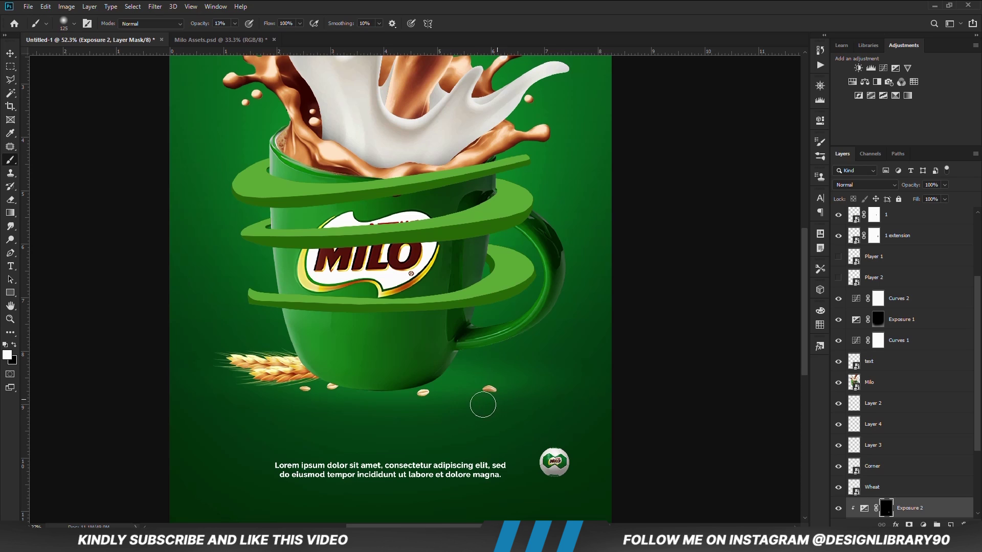
left_click(235, 23)
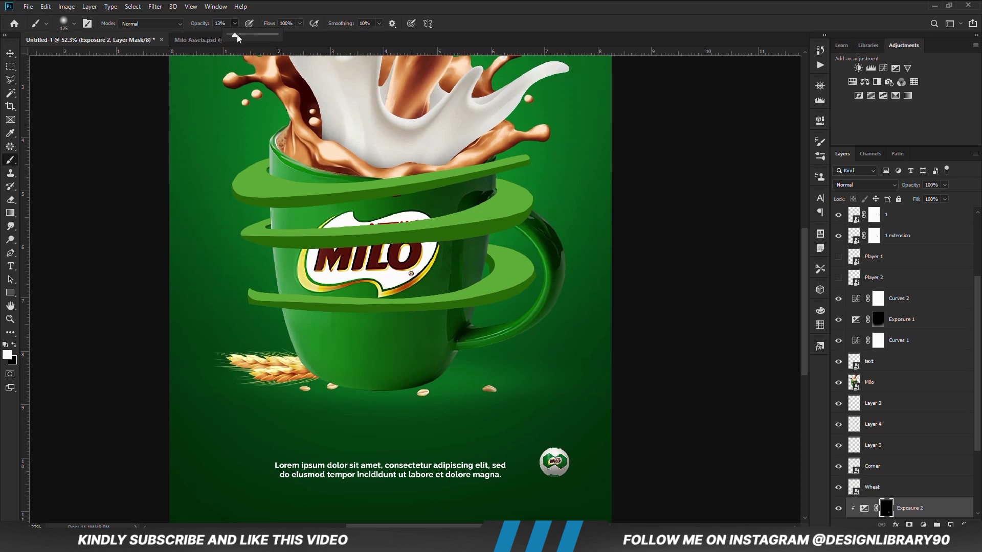
left_click(320, 5)
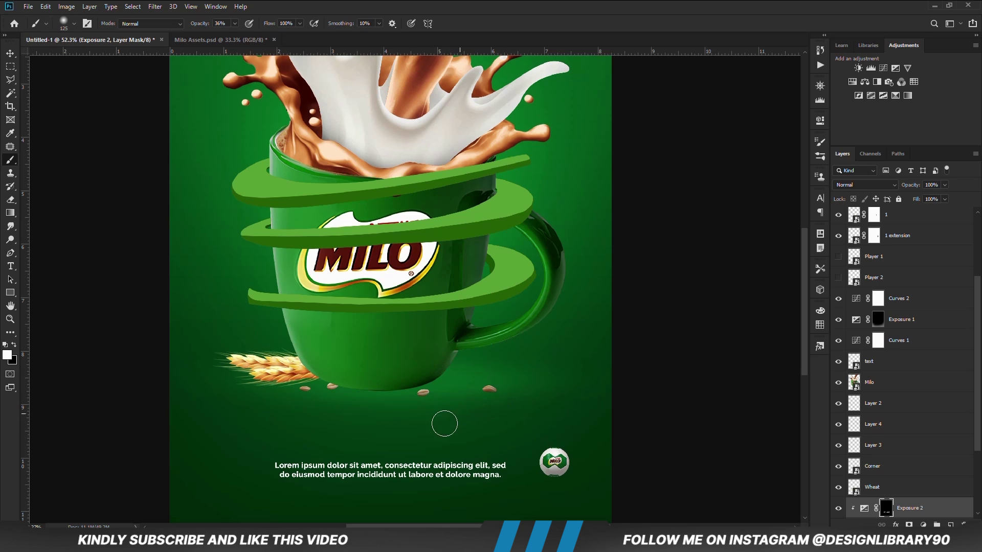
Clip an Exposure adjustment of about -2.44 to the Wheat layer and invert its mask
key("v")
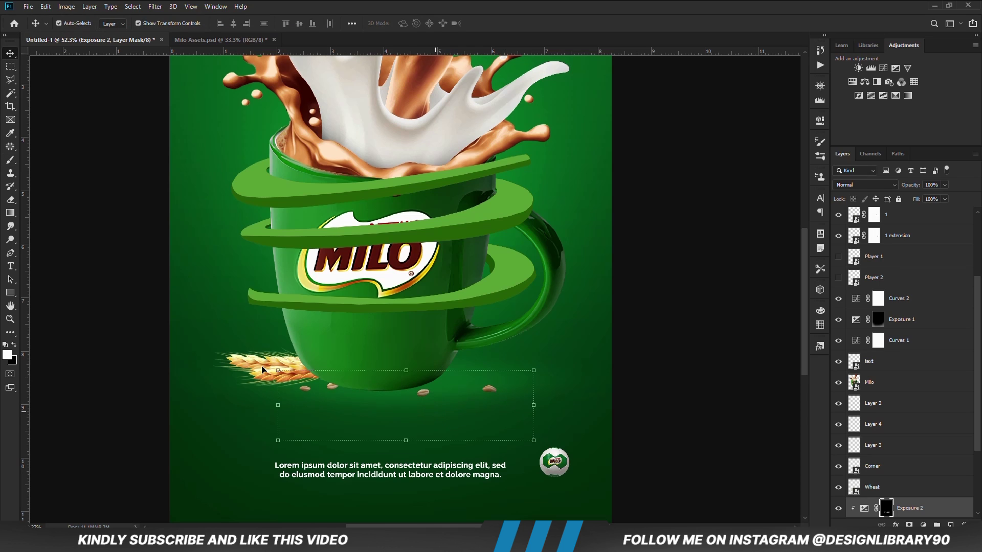
left_click(266, 375)
left_click(923, 525)
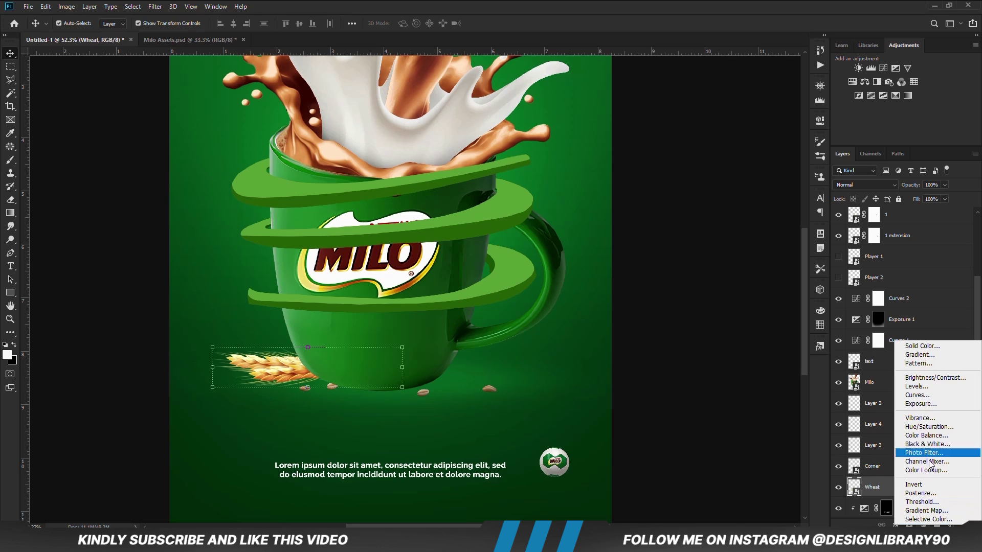
left_click(927, 406)
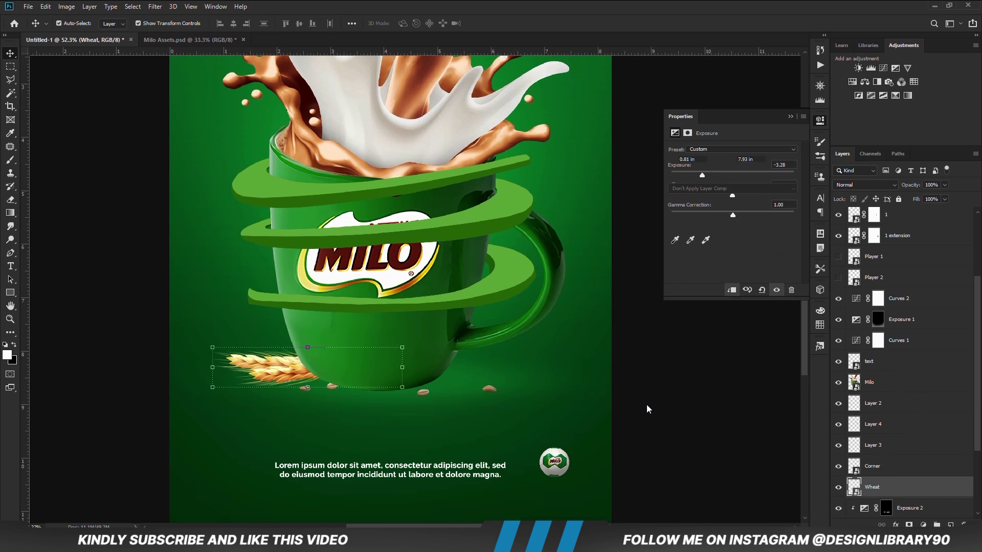
left_click(732, 290)
left_click_drag(733, 175, 716, 177)
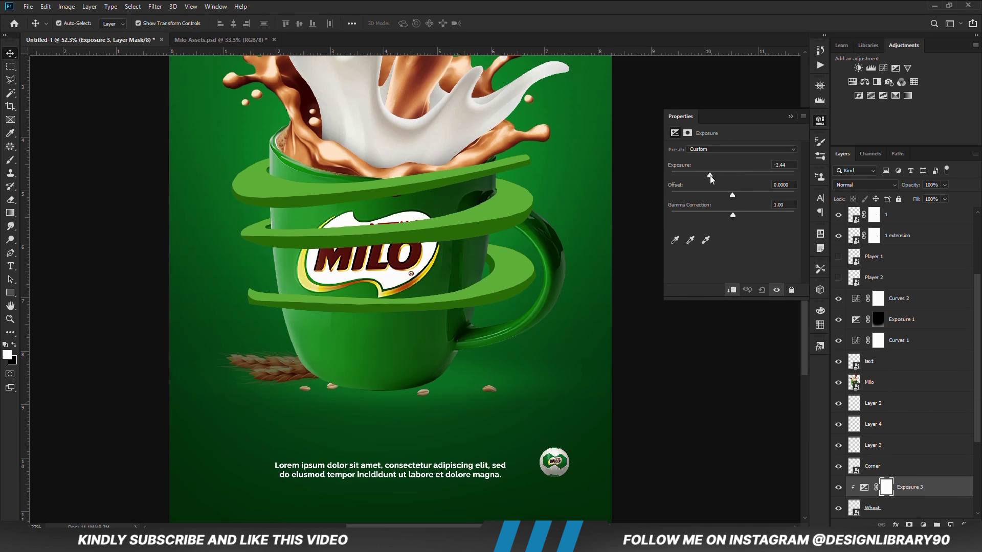
left_click(791, 117)
key("ctrl+i")
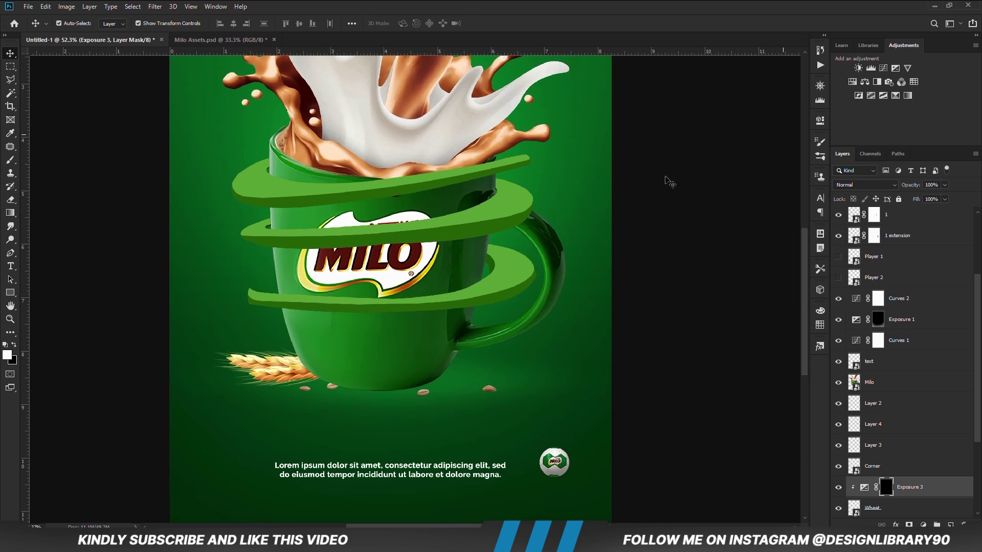
Shade the underside of the wheat by painting white on the Exposure 3 mask, then deselect the layer
key("b")
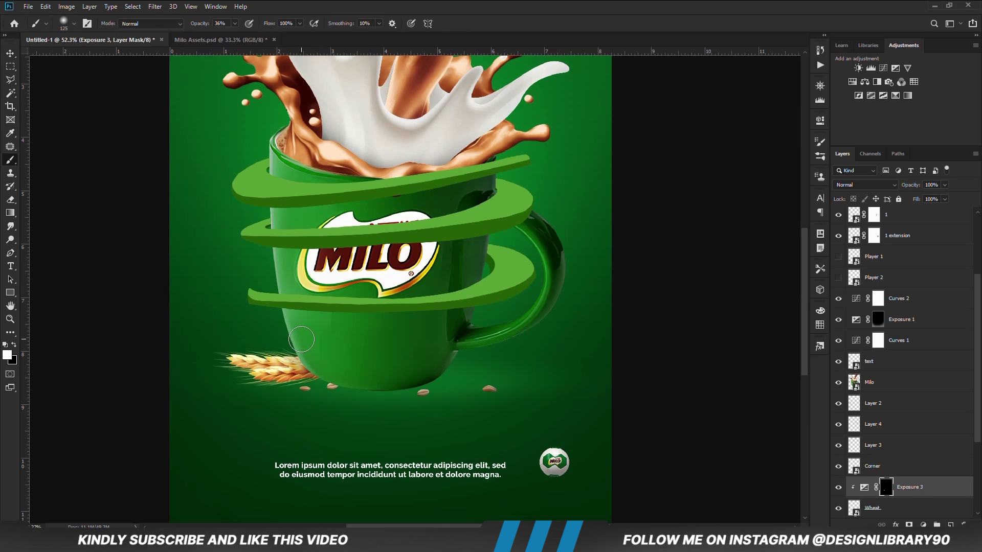
left_click_drag(316, 391, 237, 390)
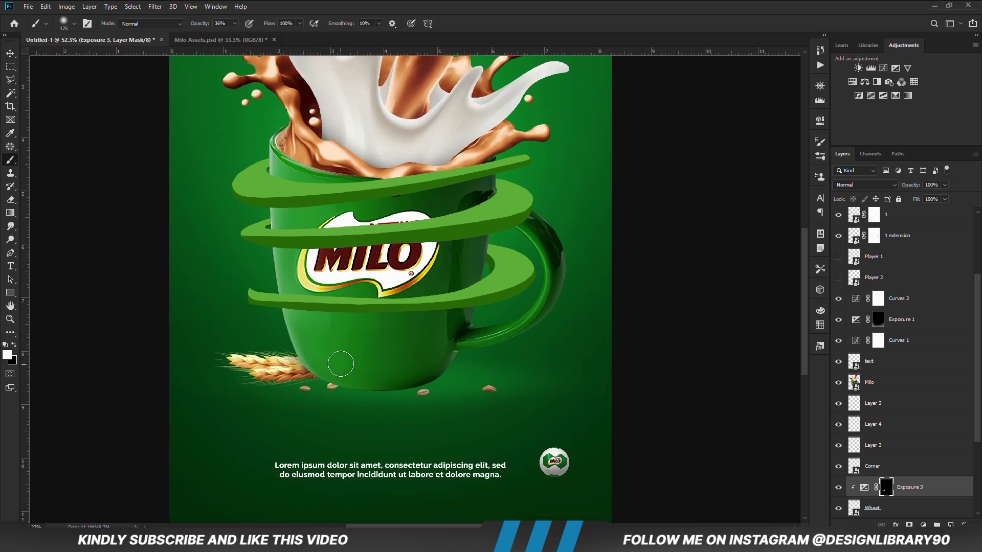
key("v")
left_click(660, 388)
key("ctrl+minus")
key("ctrl+minus")
key("ctrl+minus")
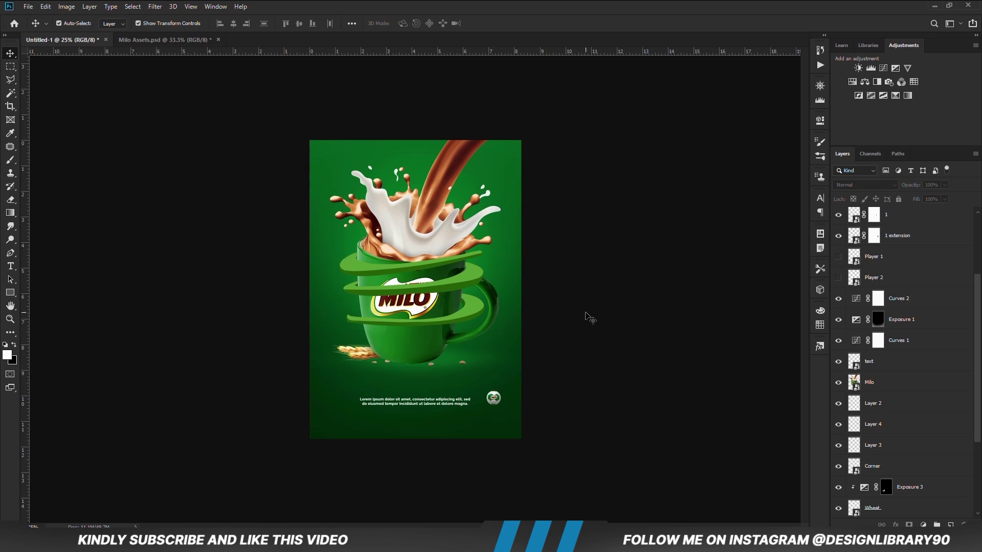
Lock the background layers Layer 1, Color Fill 2 and Color Fill 1
left_click(469, 328)
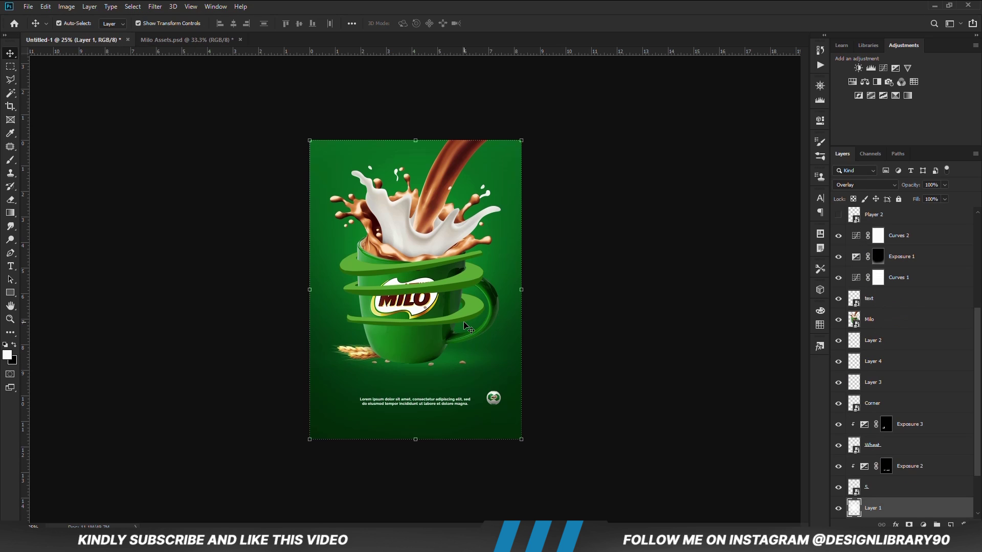
scroll(919, 464, "down", 3)
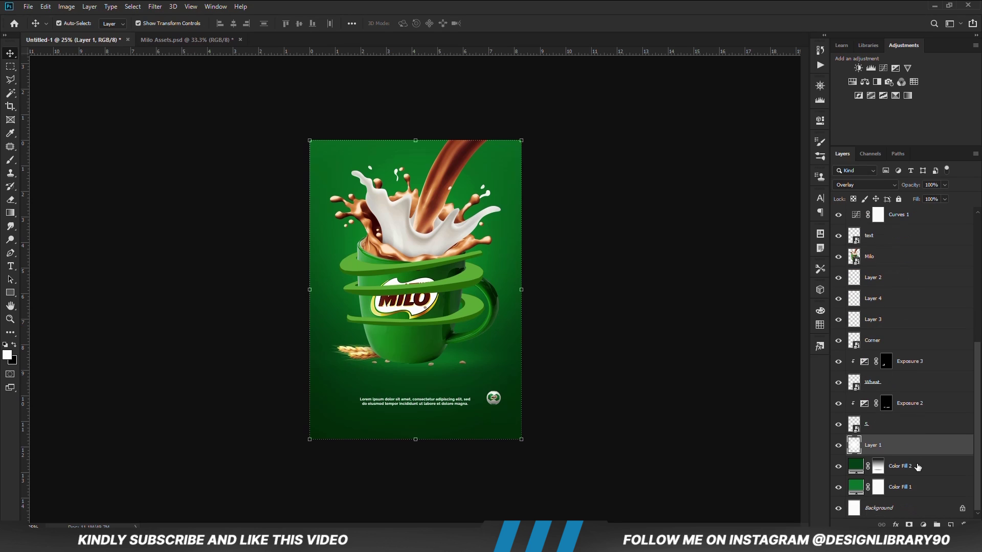
left_click(909, 490, "shift")
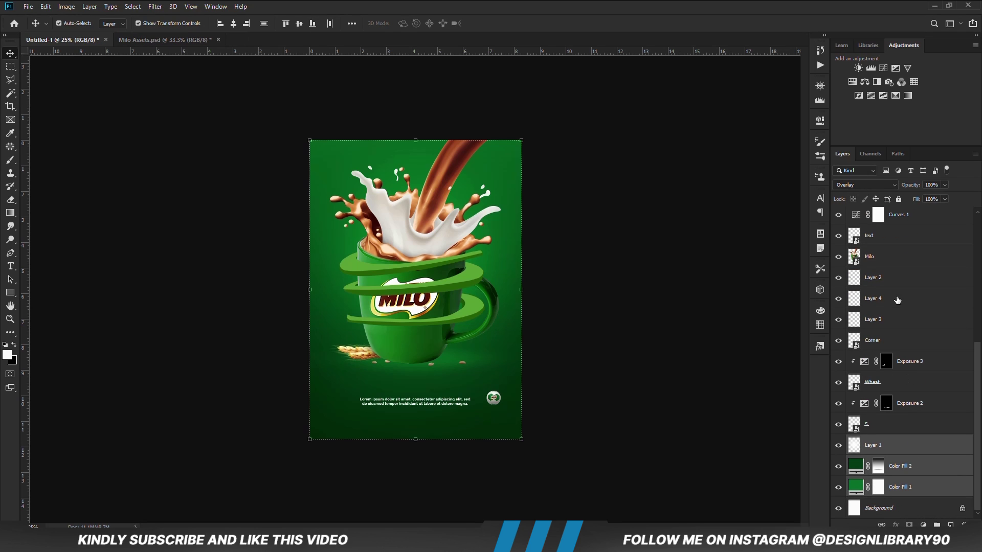
left_click(899, 199)
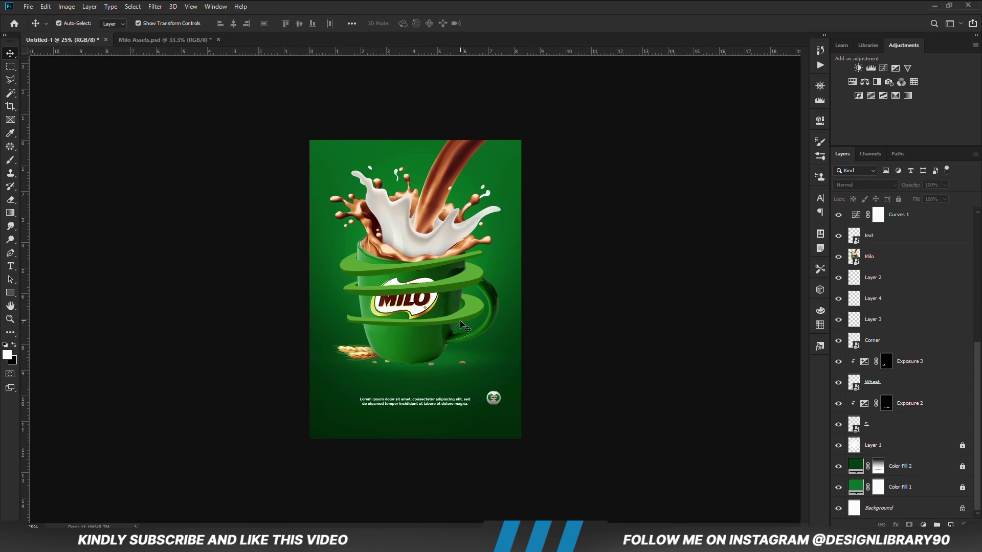
Clip an Exposure adjustment of -3.11 to the 1 extension layer, compare it on and off, and invert its mask
key("ctrl+v")
left_click(839, 219)
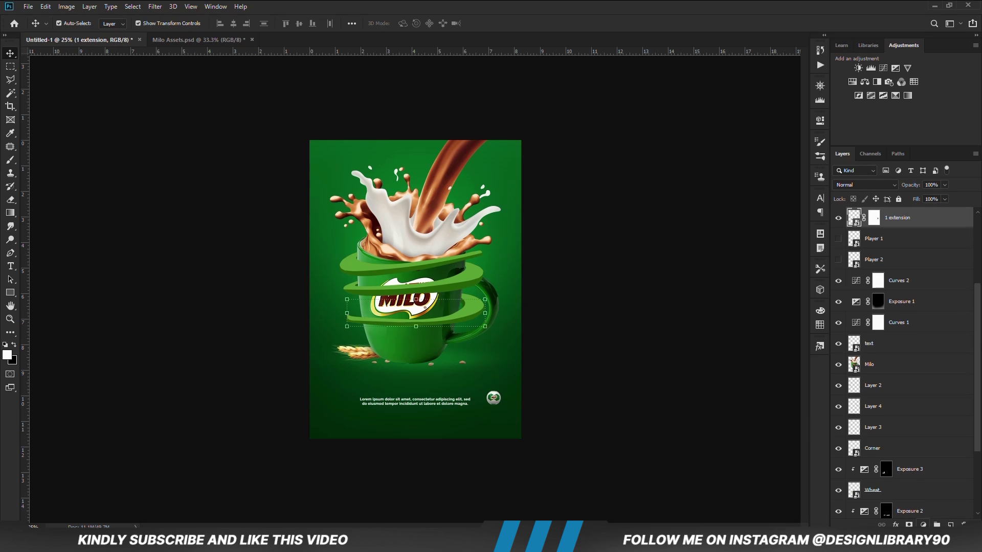
left_click(923, 525)
left_click(915, 402)
left_click(731, 290)
left_click_drag(720, 175, 704, 175)
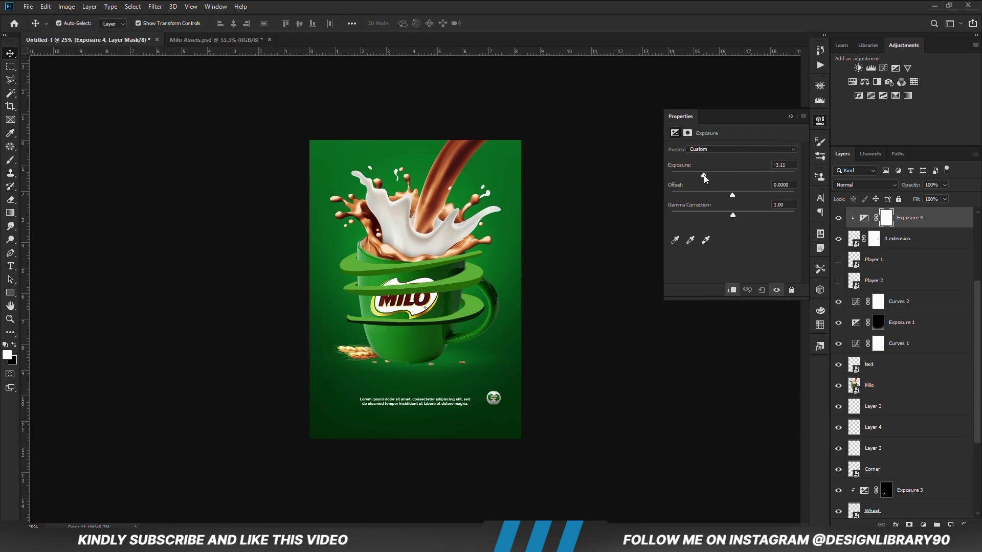
left_click(791, 116)
left_click(839, 217)
left_click(839, 218)
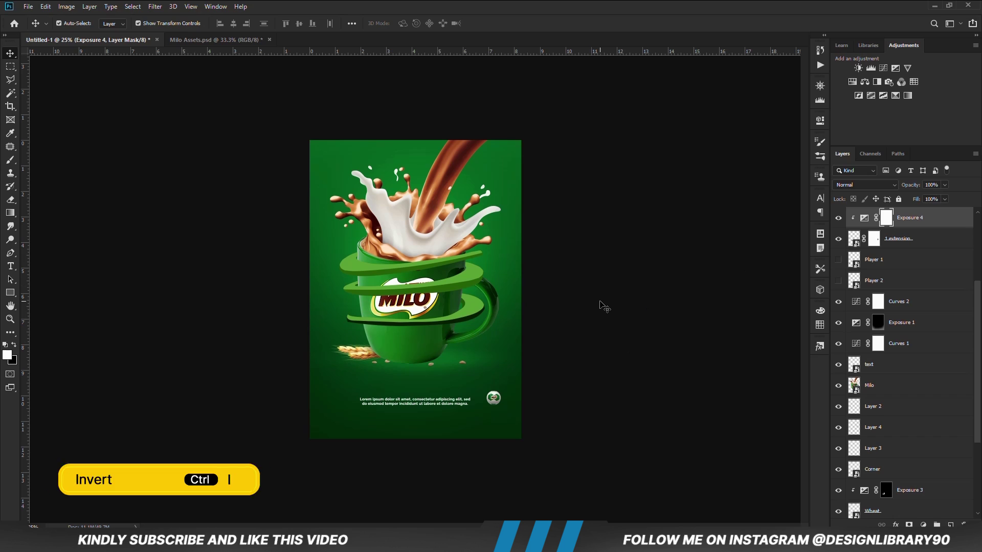
key("ctrl+i")
Shade the lowest ribbon's extension by painting white on the Exposure 4 mask, raising the brush opacity to 43%
key("b")
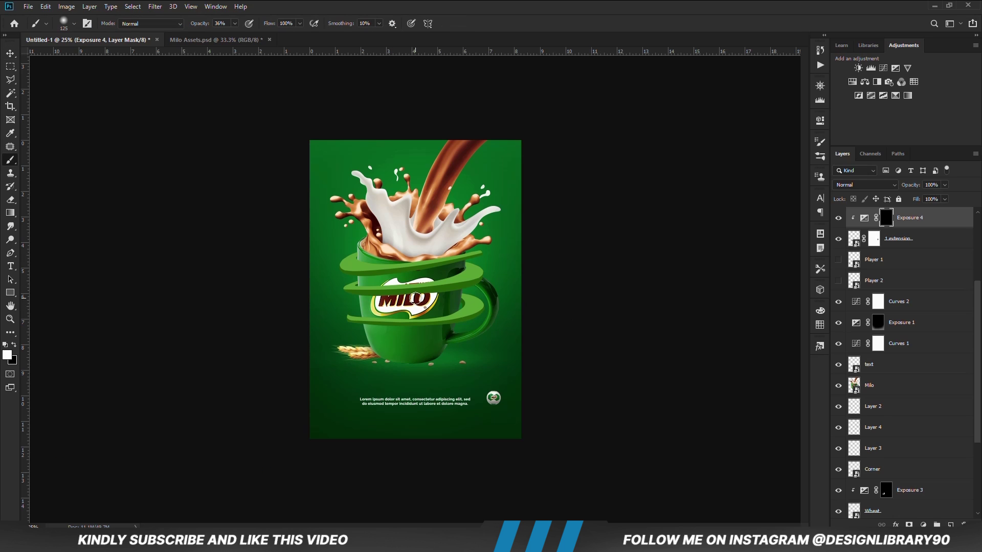
key("ctrl+plus")
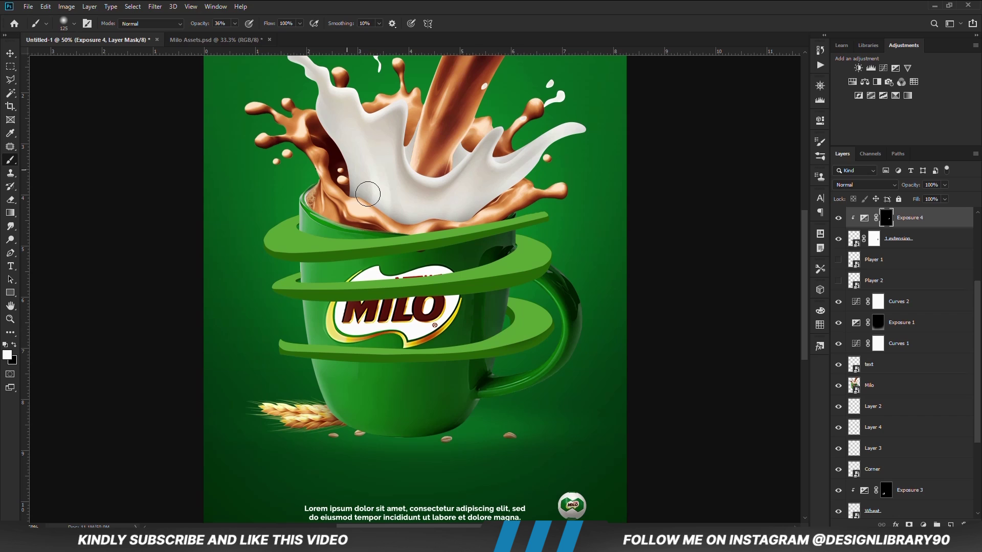
left_click(235, 24)
left_click_drag(240, 36, 240, 37)
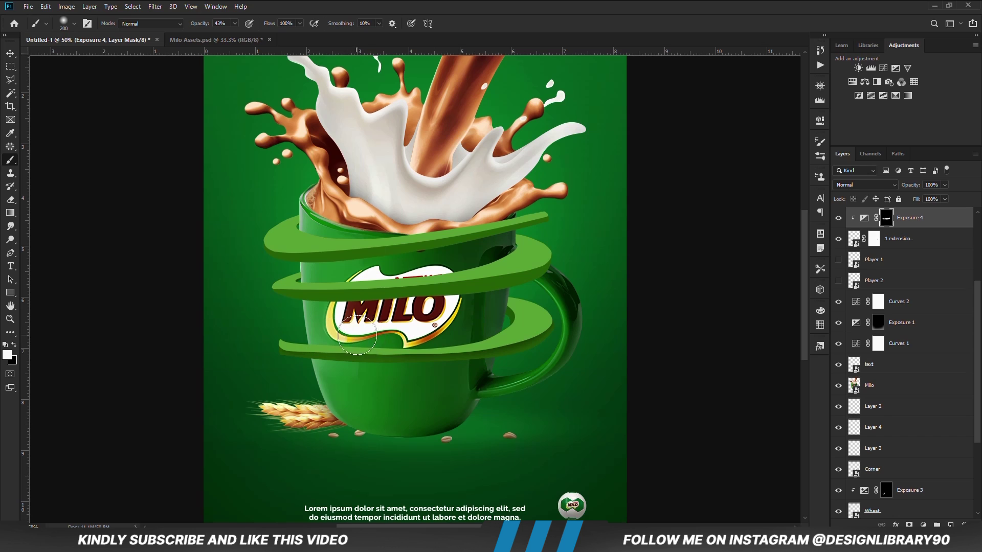
Soften the lowest ribbon's shading on the Exposure 4 mask with a 300 px black brush at 10% opacity
key("x")
left_click_drag(235, 23, 221, 27)
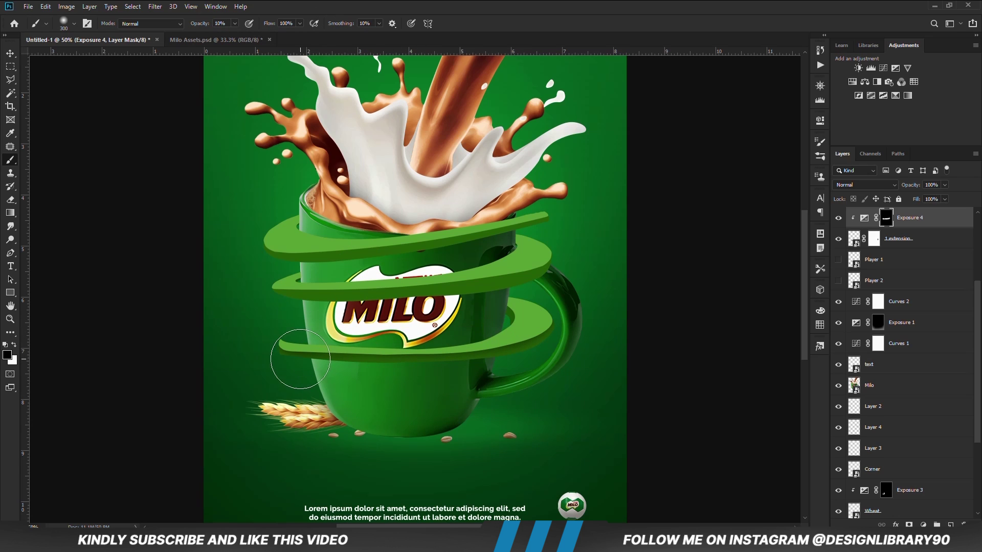
key("v")
Duplicate Exposure 4 above the 2 extension layer, clip it there and replace its mask with a black one
scroll(905, 295, "up", 3)
left_click(925, 346)
left_click(917, 282)
left_click(911, 328)
key("ctrl+j")
left_click_drag(910, 331, 903, 282)
right_click(900, 282)
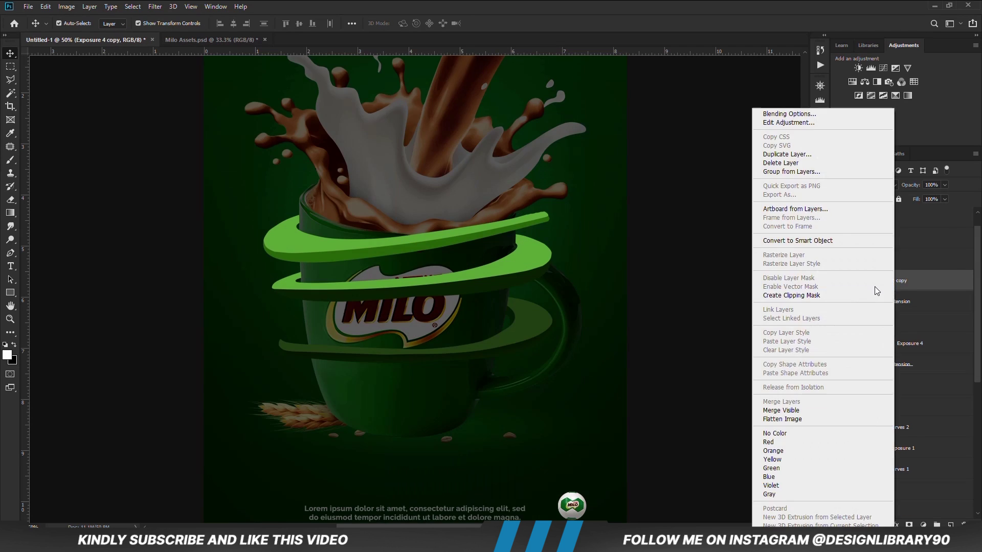
left_click(813, 285)
key("b")
key("x")
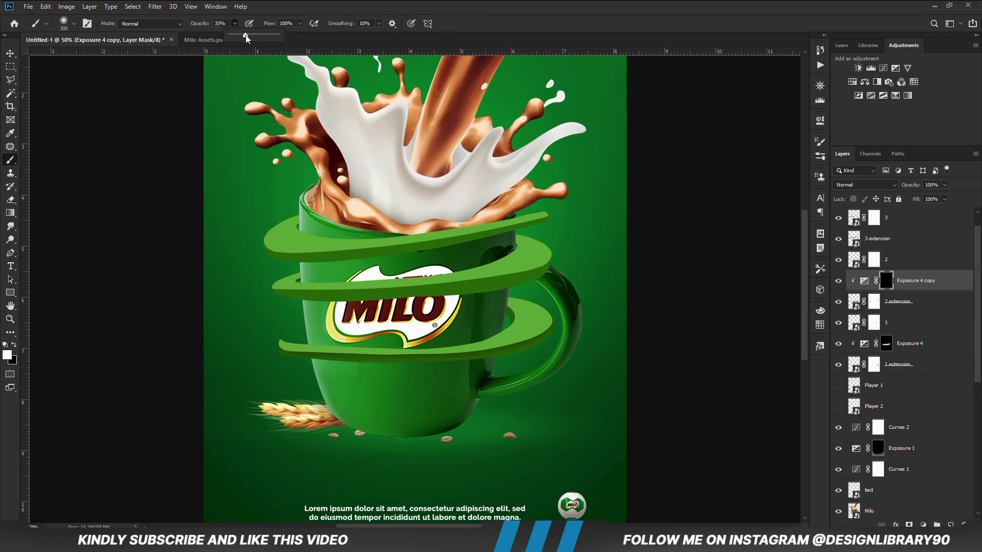
Paint shading along the middle ribbon's extension on the copied Exposure mask and lower that adjustment's opacity to 95%
mouse_move(532, 243)
left_mouse_down()
mouse_move(378, 262)
mouse_move(411, 272)
mouse_move(264, 266)
left_mouse_up()
left_click(838, 281)
left_click(838, 282)
left_click_drag(944, 187, 943, 198)
Duplicate the Exposure 4 copy above the 3 extension layer, clip it there and replace its mask with a black one
left_click(928, 285)
key("ctrl+j")
left_click_drag(927, 281, 899, 268)
right_click(905, 240)
left_click(808, 294)
key("Delete")
right_click(896, 264)
left_click(783, 296)
left_click(909, 525)
key("ctrl+i")
Shade the top ribbon's extension by painting white on the Exposure 4 copy 2 mask at 34% brush opacity
mouse_move(279, 226)
left_mouse_down()
mouse_move(343, 239)
mouse_move(552, 201)
left_mouse_up()
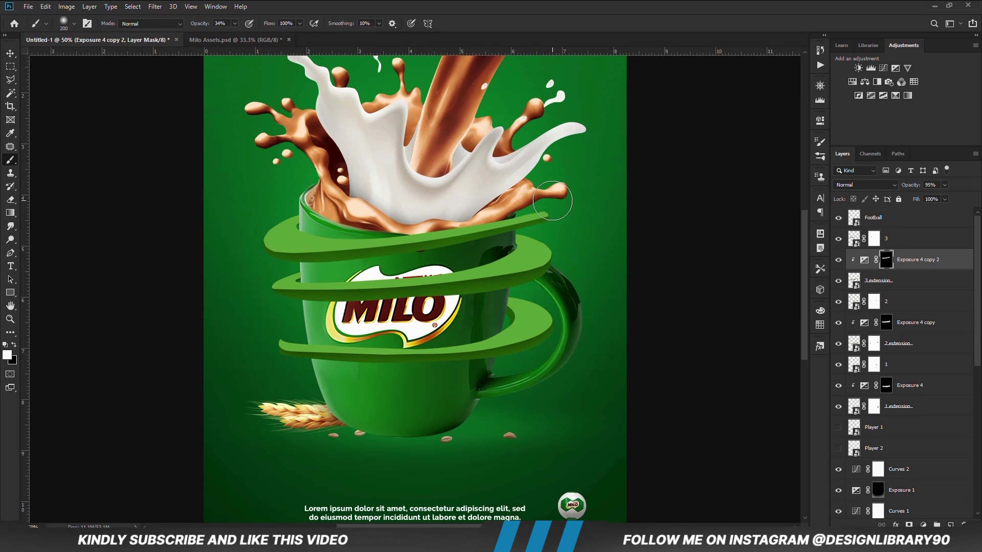
key("bracketright")
key("bracketright")
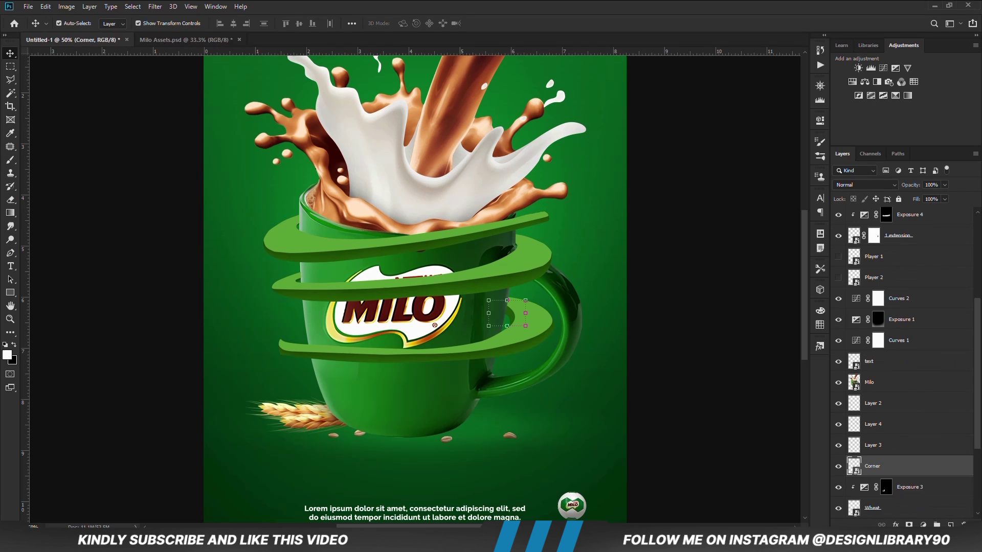
Clip an Exposure adjustment to the Corner layer, invert its mask and paint in shading with a 150 px brush at 52% opacity
left_click(820, 120)
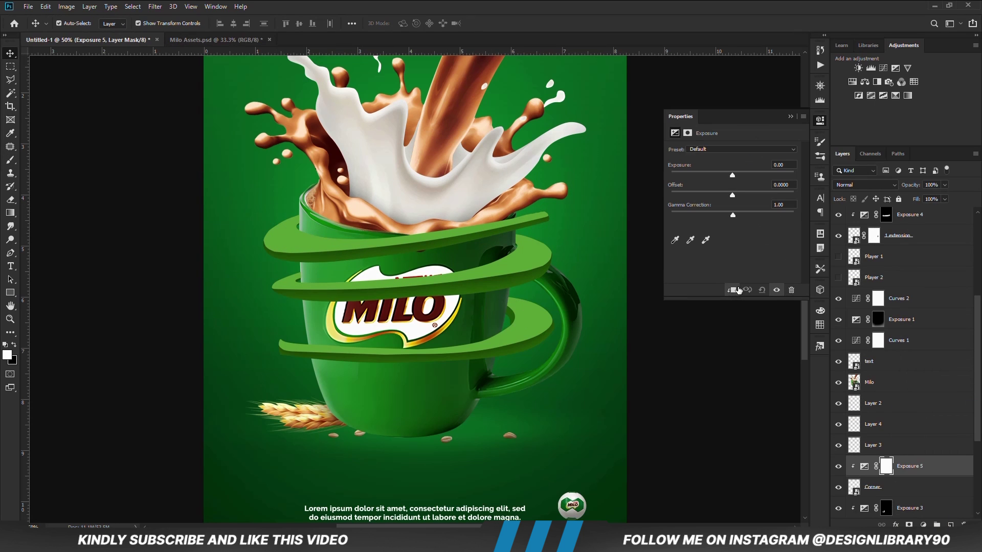
left_click(790, 116)
key("ctrl+i")
key("b")
key("x")
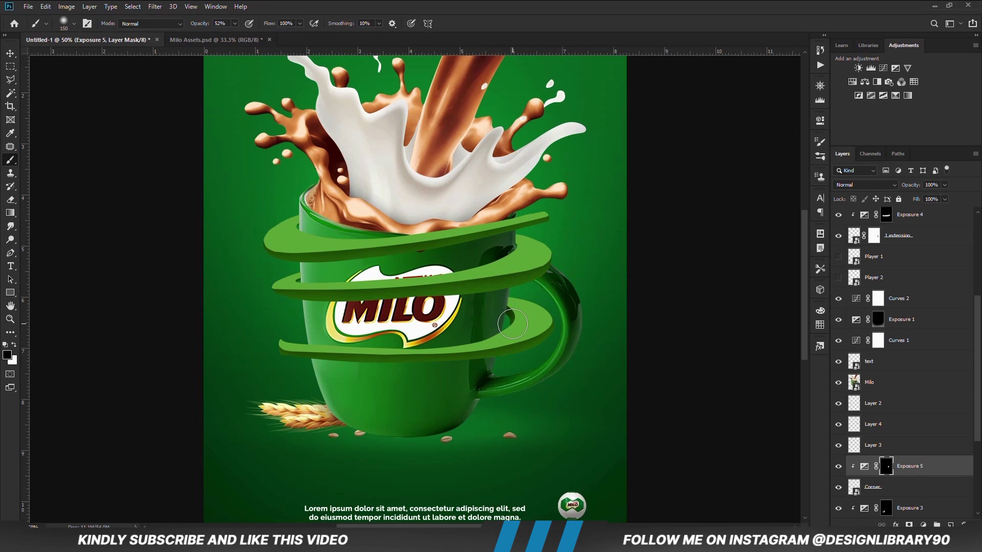
Clip an Exposure adjustment set to -2.11 to the bottom ribbon's layer 1
key("x")
key("v")
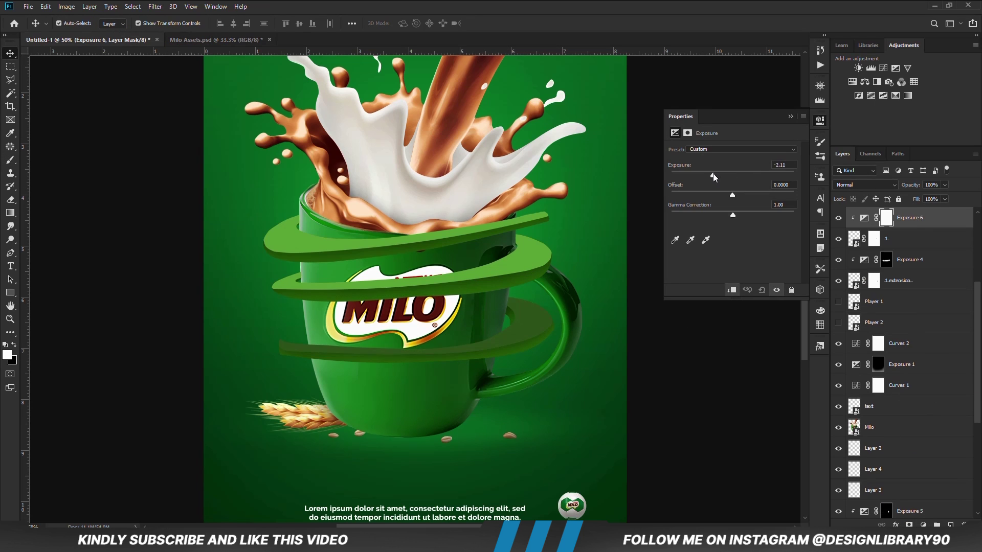
left_click(790, 116)
Shade the bottom ribbon by painting white on the black Exposure 6 mask with a flattened 250 px brush at 16% opacity
key("b")
right_click(532, 312)
left_click(235, 24)
left_click_drag(228, 41, 217, 41)
key("bracketright")
mouse_move(535, 297)
left_mouse_down()
mouse_move(555, 336)
mouse_move(492, 304)
mouse_move(509, 353)
mouse_move(369, 336)
left_mouse_up()
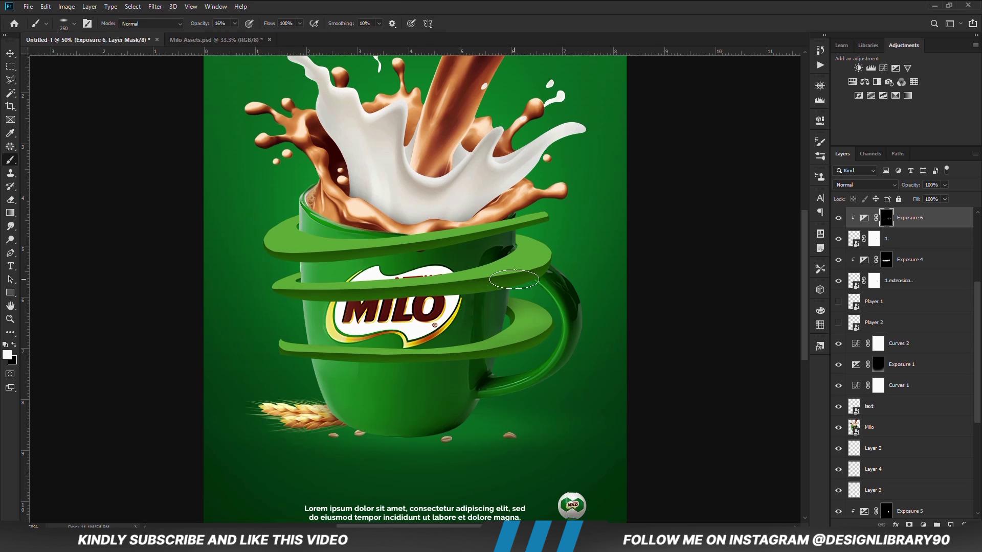
key("3")
key("3")
left_click(11, 53)
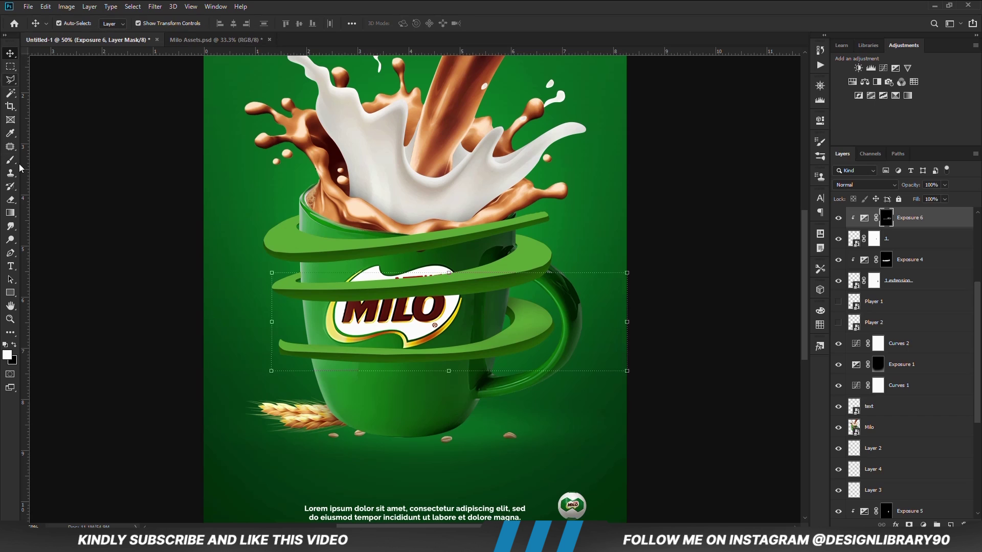
Clip an Exposure adjustment to the middle ribbon's layer 2 and lower its exposure to darken the ribbon
left_click(538, 260)
left_click(923, 524)
left_click(929, 404)
left_click(731, 290)
left_click_drag(732, 176, 710, 176)
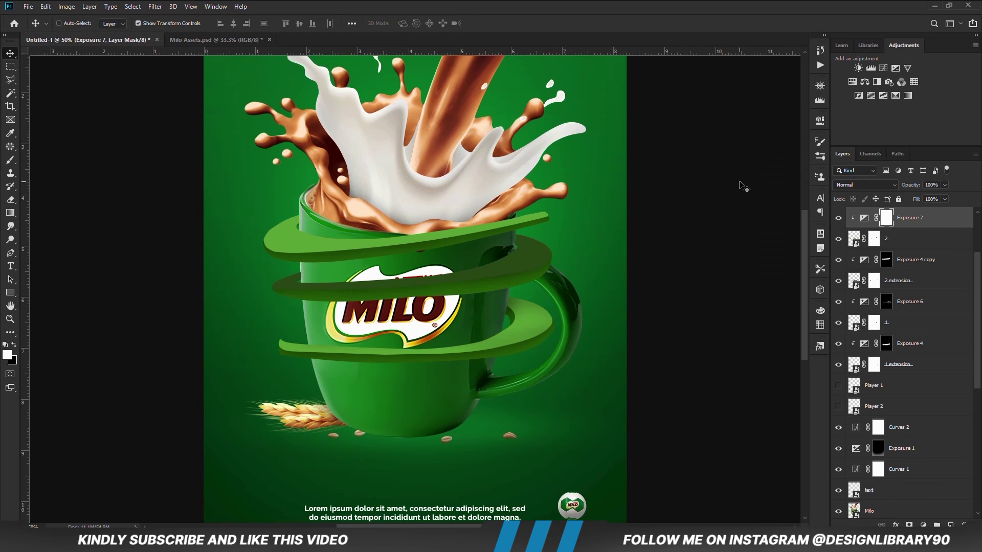
Invert the Exposure 7 mask and paint soft shading across the middle ribbon with an enlarged brush
key("ctrl+i")
key("b")
key("]")
key("]")
mouse_move(591, 250)
left_mouse_down()
mouse_move(509, 265)
mouse_move(301, 269)
left_mouse_up()
scroll(309, 272, "up", 12)
key("[")
key("[")
key("[")
key("[")
key("[")
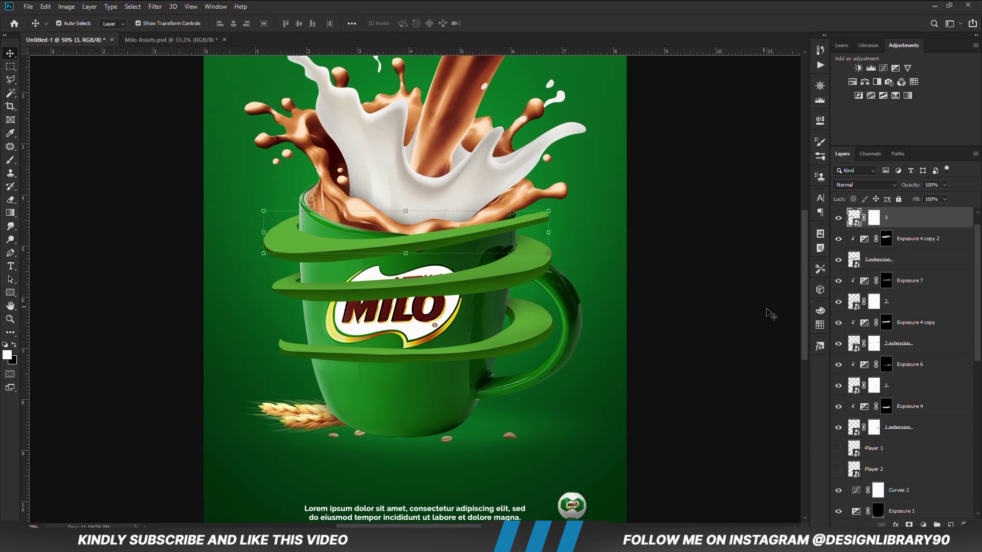
Clip an Exposure adjustment to the top ribbon's layer 3, invert its mask and paint shading with a 300 px brush at 13% opacity
left_click(923, 525)
left_click(921, 402)
key("ctrl+i")
key("b")
key("x")
key("]")
key("]")
key("]")
key("]")
mouse_move(322, 229)
left_mouse_down()
mouse_move(530, 200)
mouse_move(336, 228)
left_mouse_up()
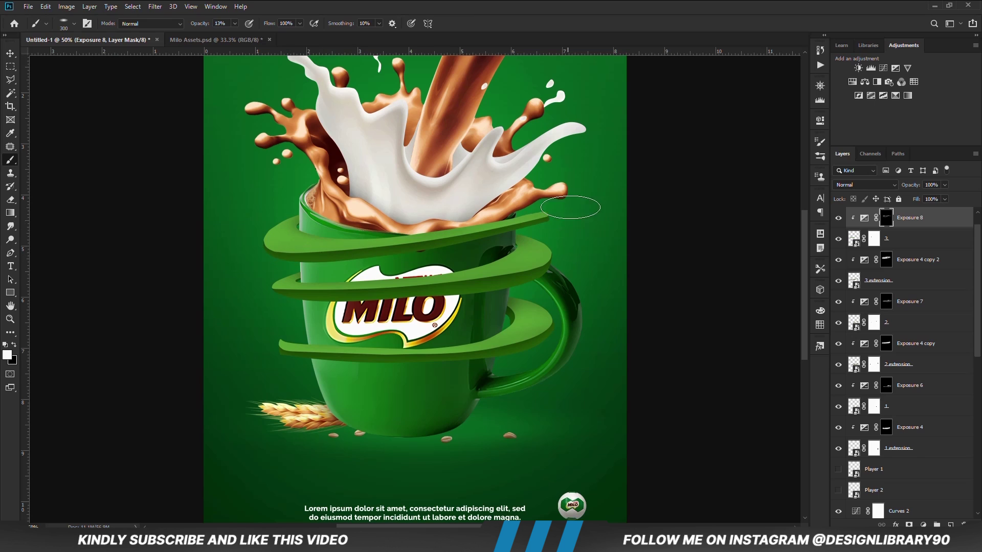
key("v")
left_click(690, 241)
Move the Player 1 and Player 2 layers to the top of the layer stack and make both visible
key("ctrl+minus")
key("ctrl+minus")
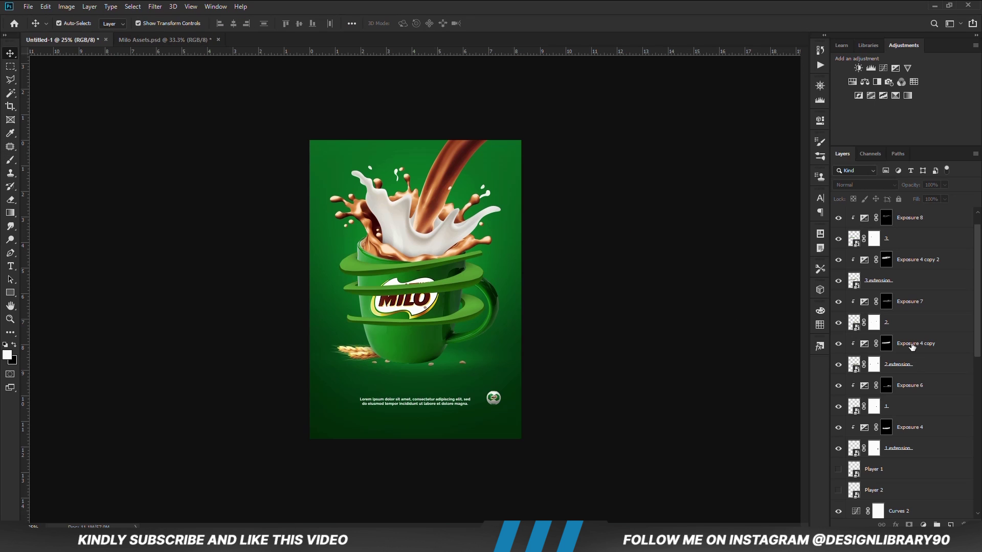
scroll(912, 346, "down", 10)
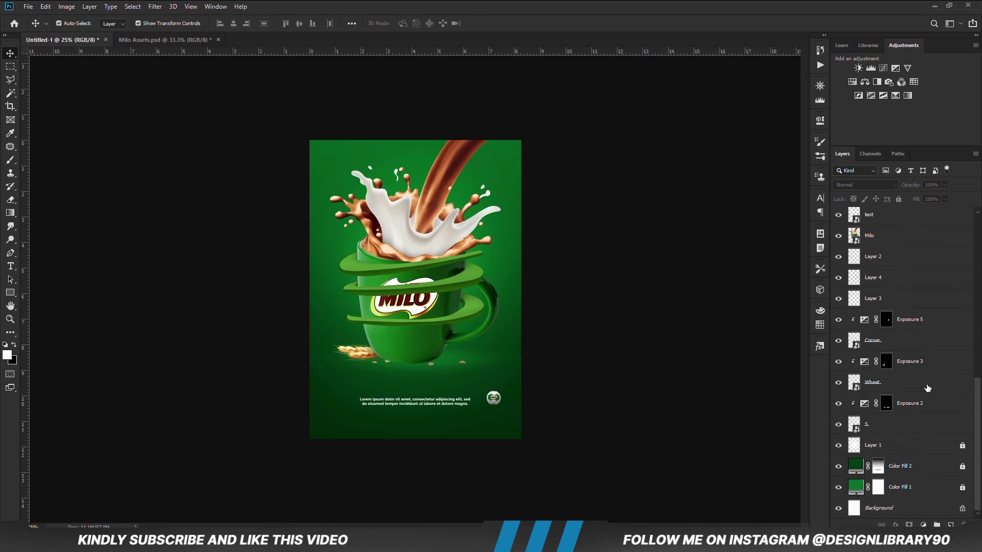
scroll(920, 376, "up", 3)
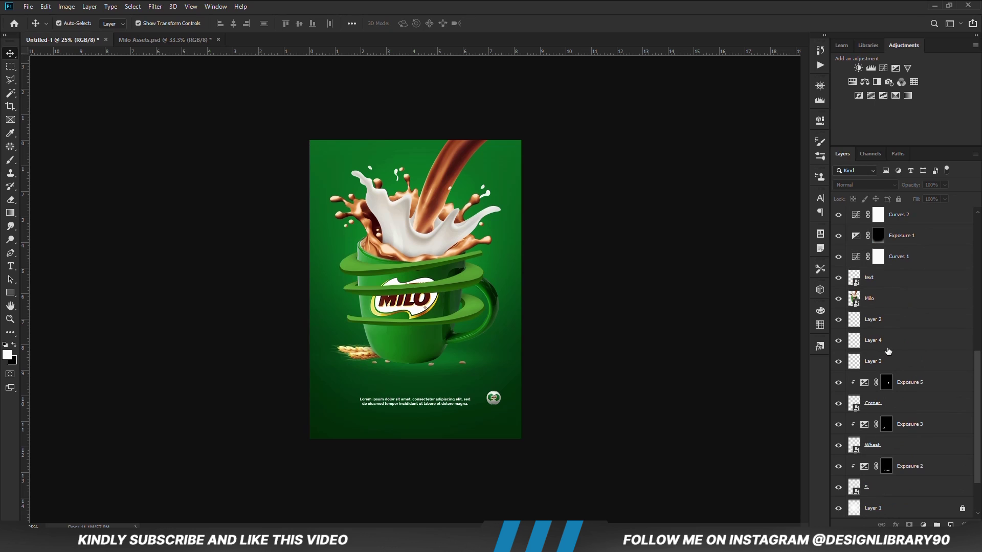
scroll(891, 363, "up", 5)
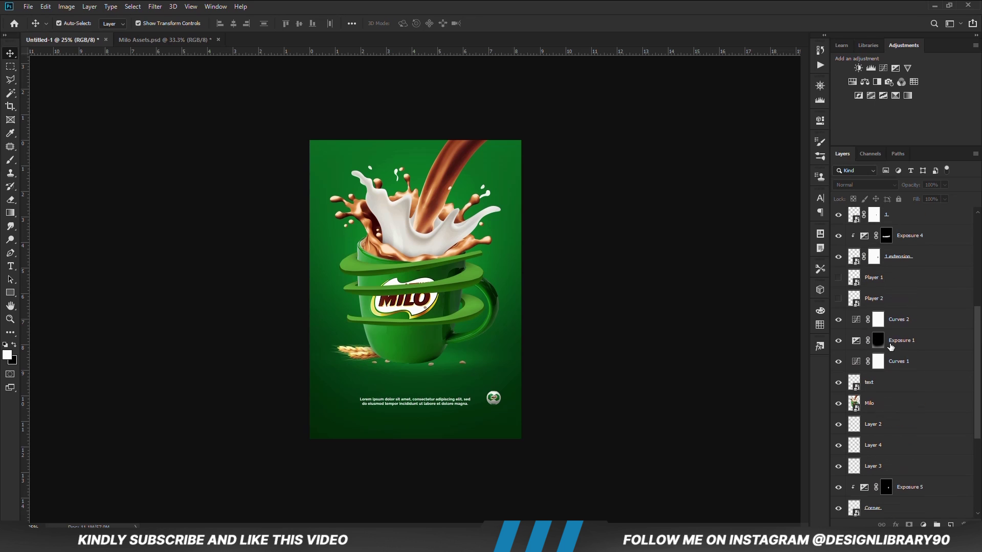
left_click(892, 298)
left_click(892, 283, "shift")
scroll(895, 332, "up", 7)
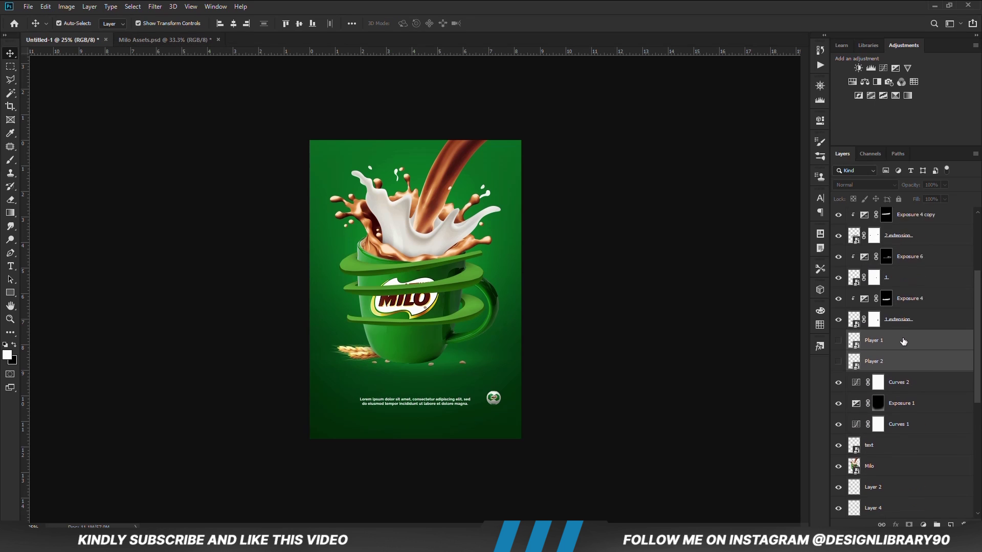
left_click_drag(898, 433, 885, 221)
left_click(838, 239)
left_click(839, 227)
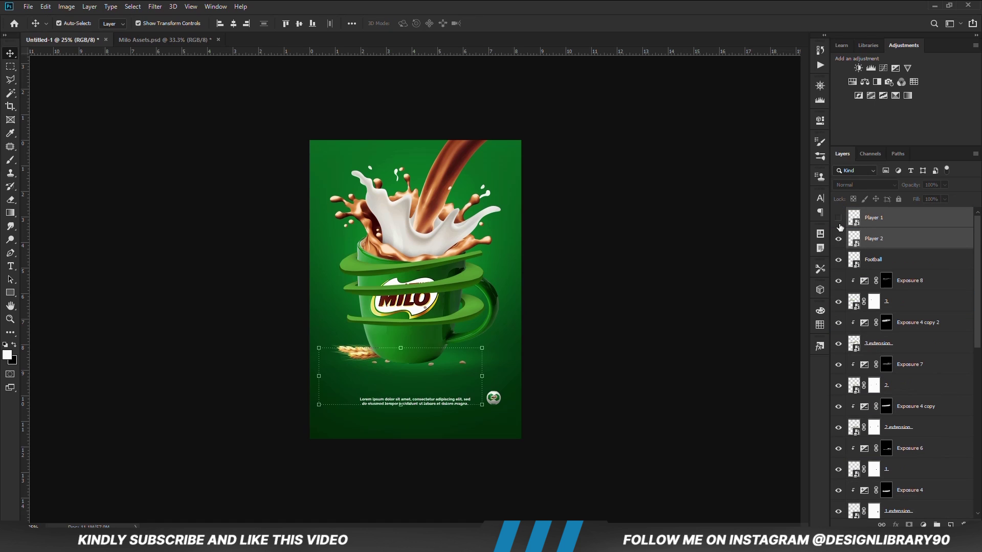
left_click(758, 284)
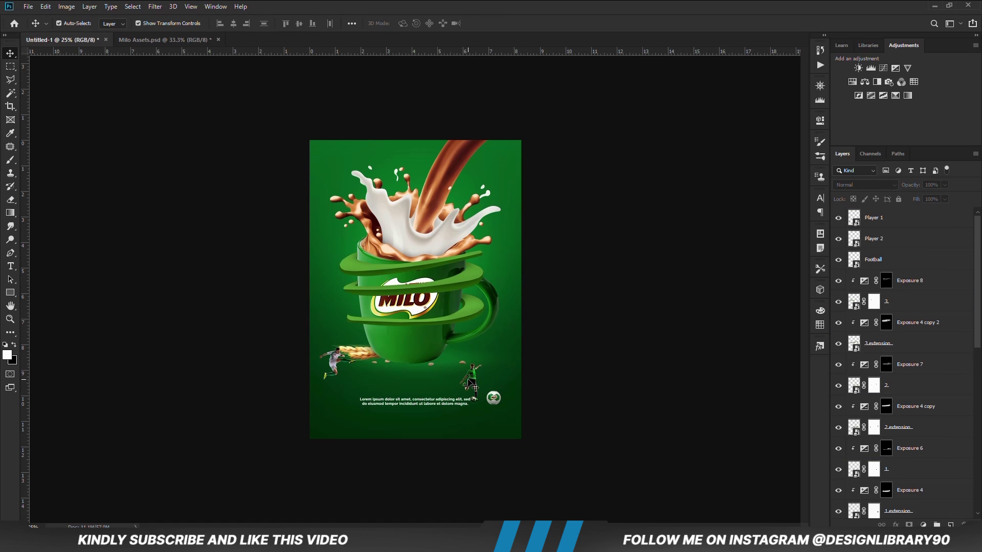
Place the green-shirted player on the bottom ribbon's curved end beside the mug handle
left_click(471, 380)
scroll(470, 381, "up", 5)
left_click_drag(517, 461, 503, 219)
Position the white-kitted Player 1 at the left end of the top ribbon, kicking toward the mug rim
key("alt+bracketright")
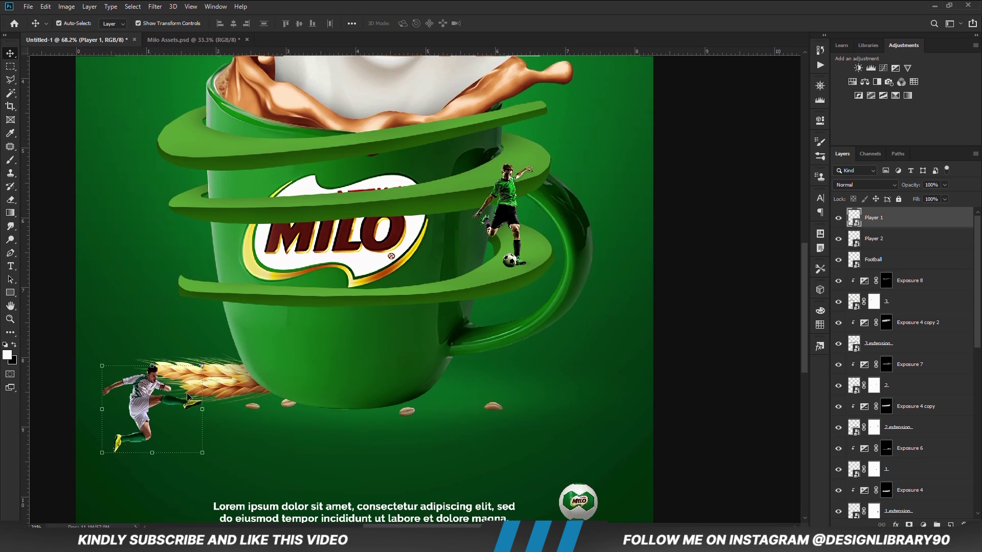
left_click_drag(150, 409, 180, 125)
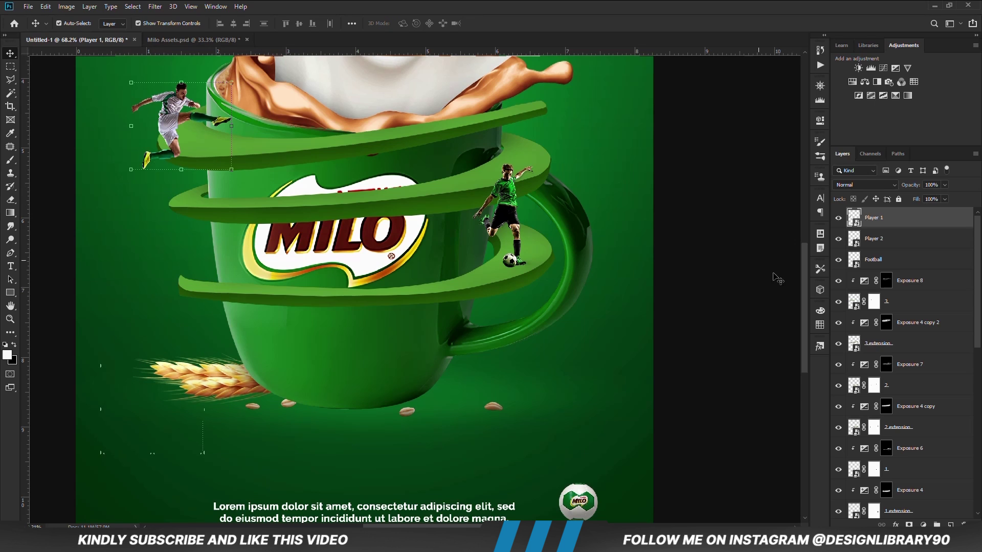
scroll(778, 278, "up", 1)
key("alt+bracketleft")
key("alt+bracketleft")
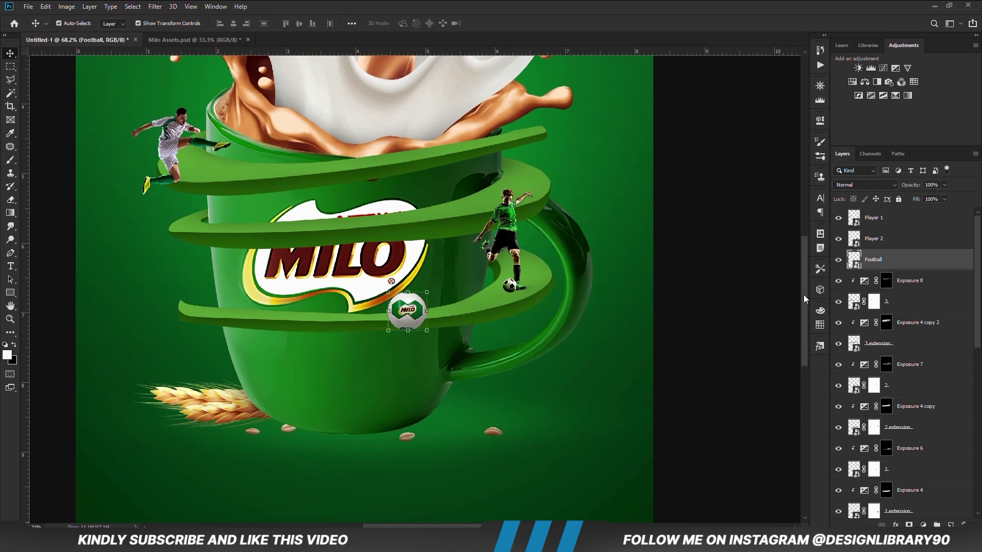
scroll(803, 294, "up", 1)
left_click_drag(168, 192, 163, 177)
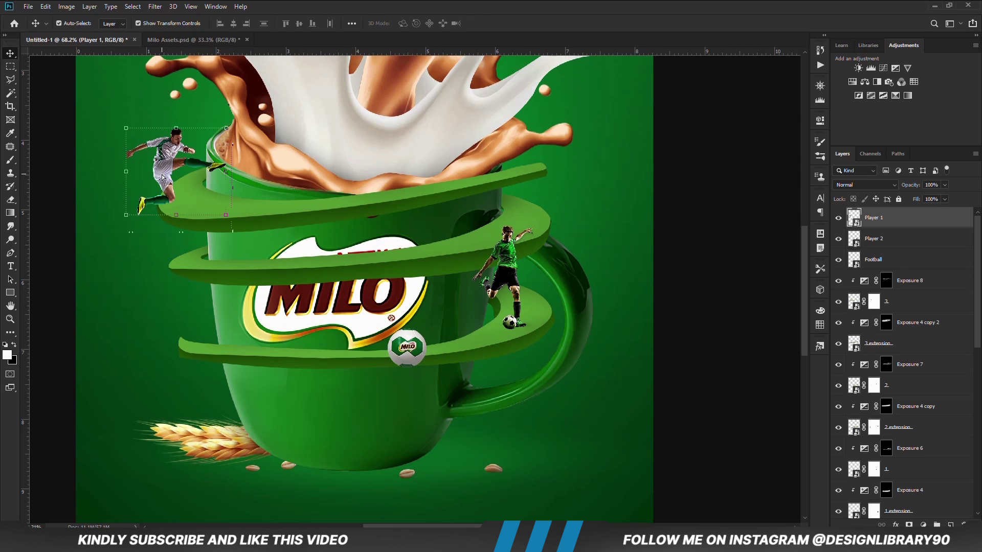
Move the Milo football to the green-shirted player's feet and convert its layer to a smart object
left_click(404, 353)
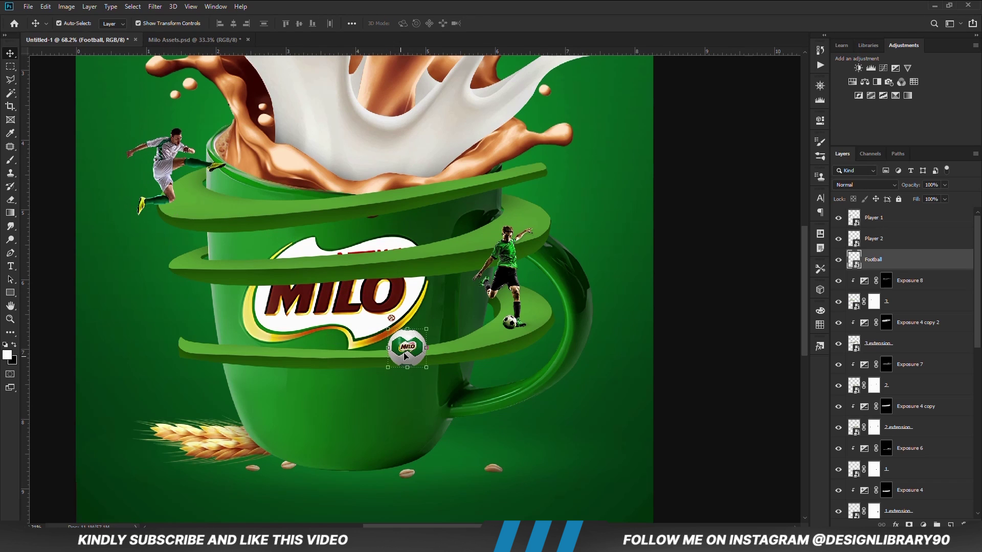
left_click_drag(407, 355, 511, 332)
right_click(900, 263)
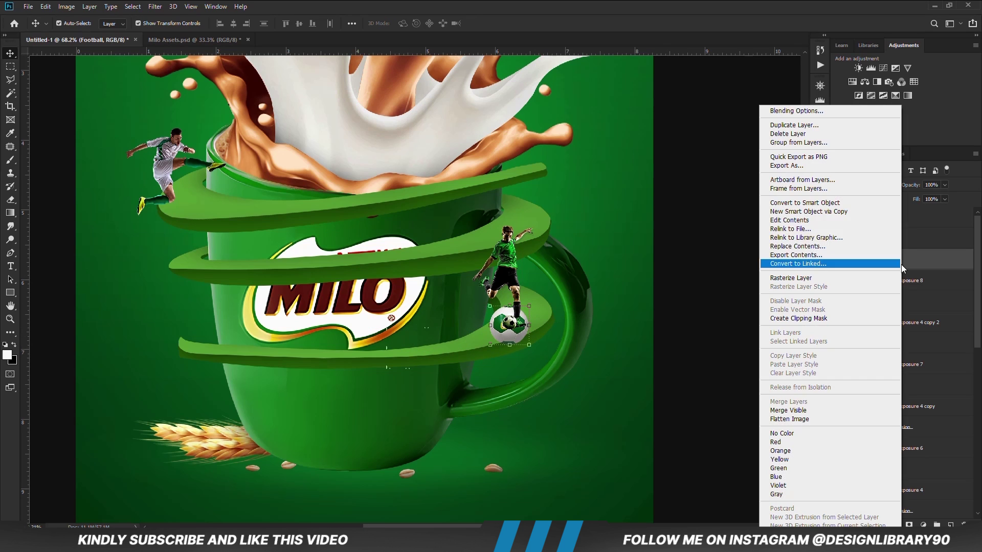
left_click(783, 203)
Scale the Milo football down to match the player's ball and raise its layer above both player layers
key("ctrl+t")
left_click_drag(528, 307, 513, 323)
key("Return")
key("Return")
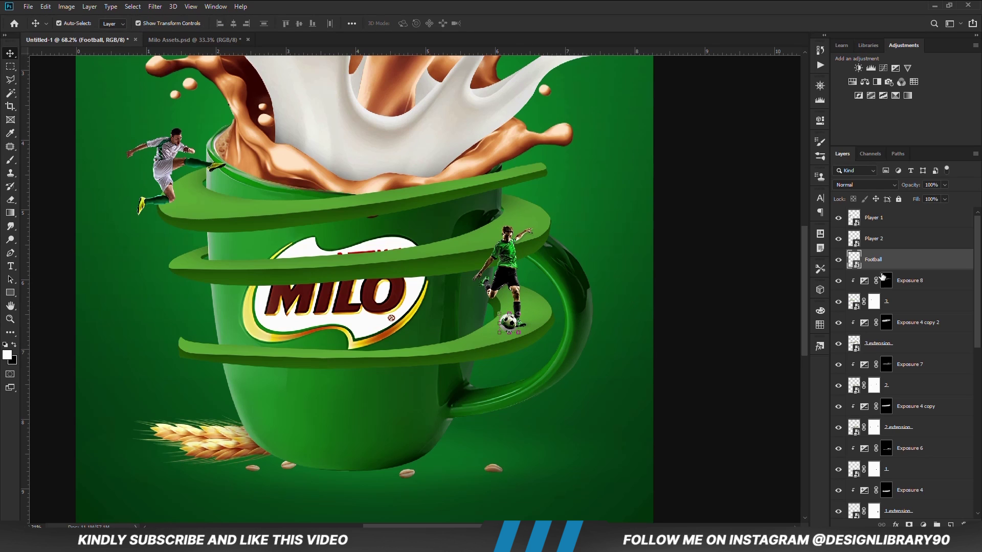
left_click_drag(884, 258, 885, 214)
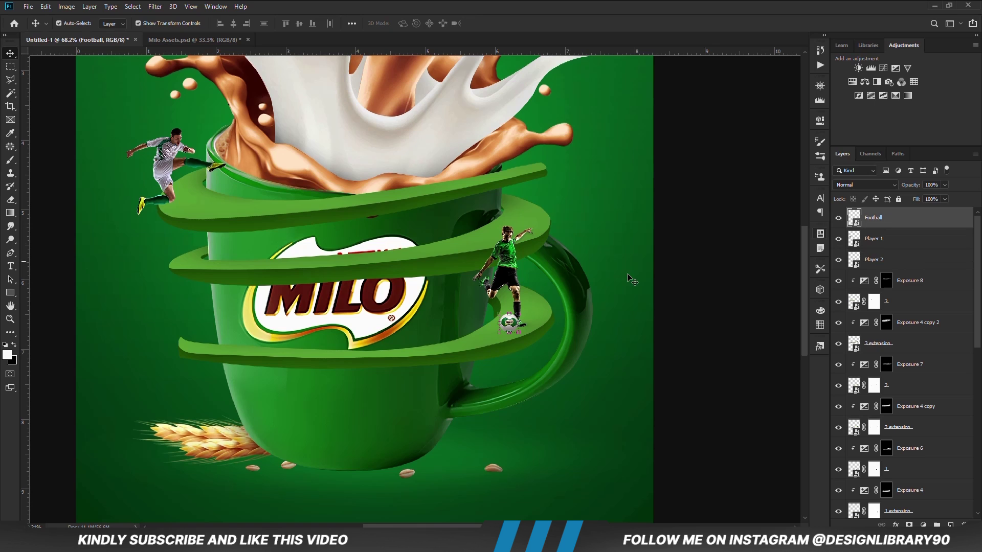
Scale the Milo football to 37.15% and align it exactly over the ball at the green-shirted player's foot
scroll(539, 303, "up", 3)
key("ctrl+t")
left_click_drag(479, 342, 493, 355)
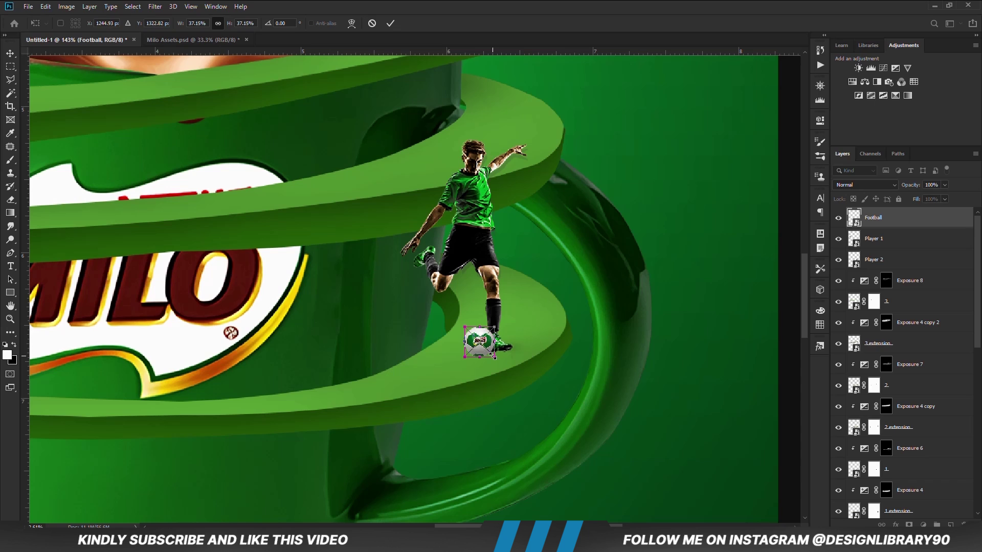
key("Return")
left_click_drag(482, 343, 482, 344)
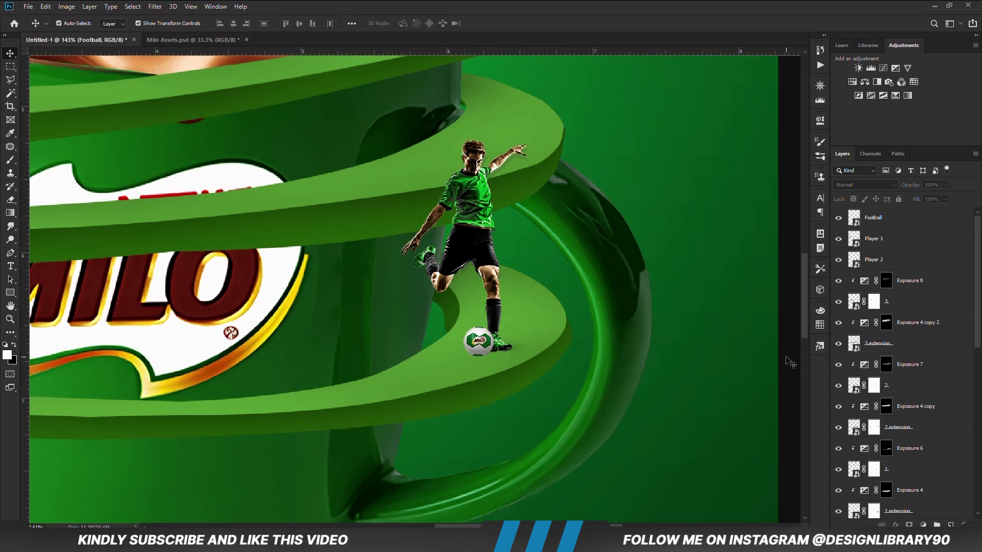
Duplicate the football twice, placing one copy on the middle ribbon's left end and the other by the white-kitted player's raised foot
key("ctrl+0")
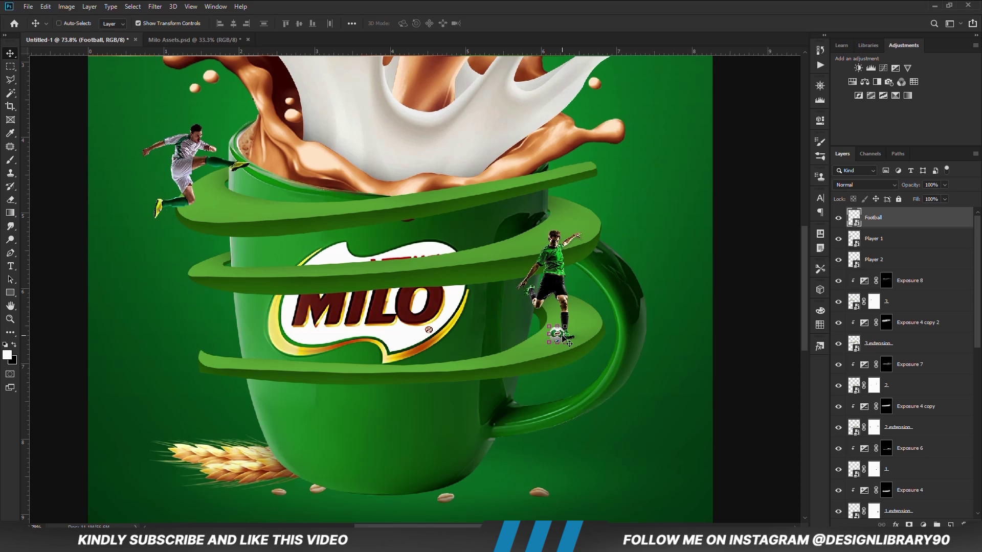
key("ctrl+j")
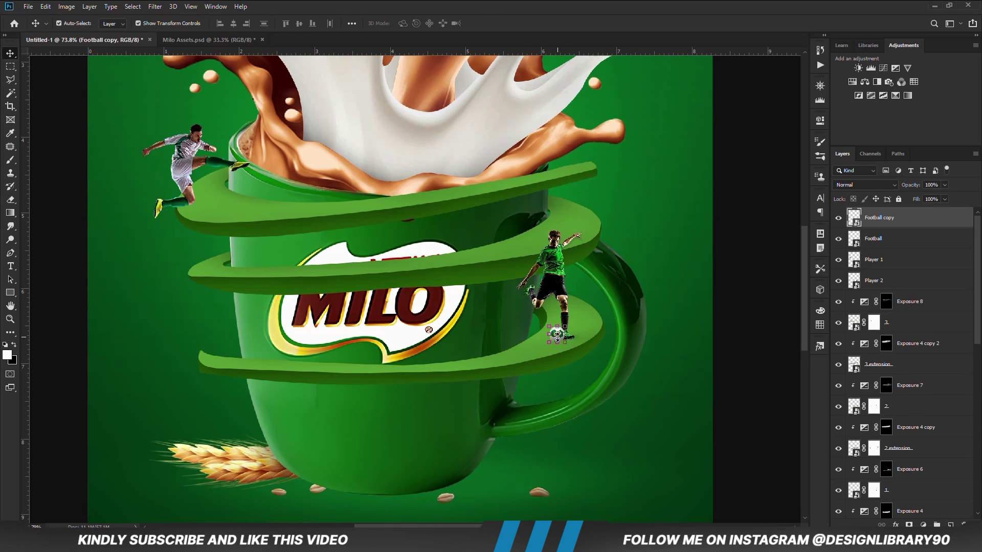
left_click_drag(557, 334, 209, 265)
key("ctrl+j")
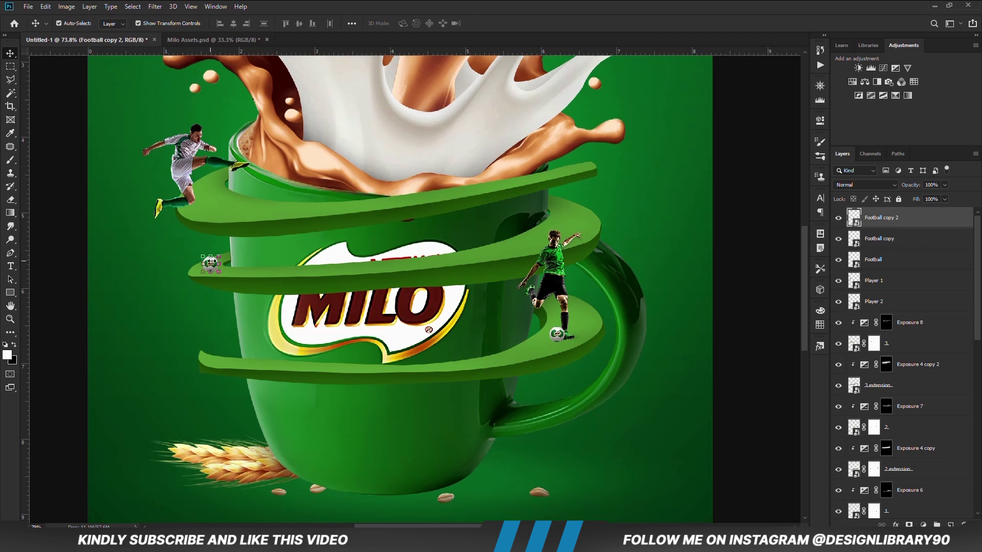
left_click_drag(213, 267, 234, 147)
left_click(740, 285)
Clip an Exposure adjustment set to -0.89 to the Milo mug layer and invert its mask
key("ctrl+minus")
key("ctrl+minus")
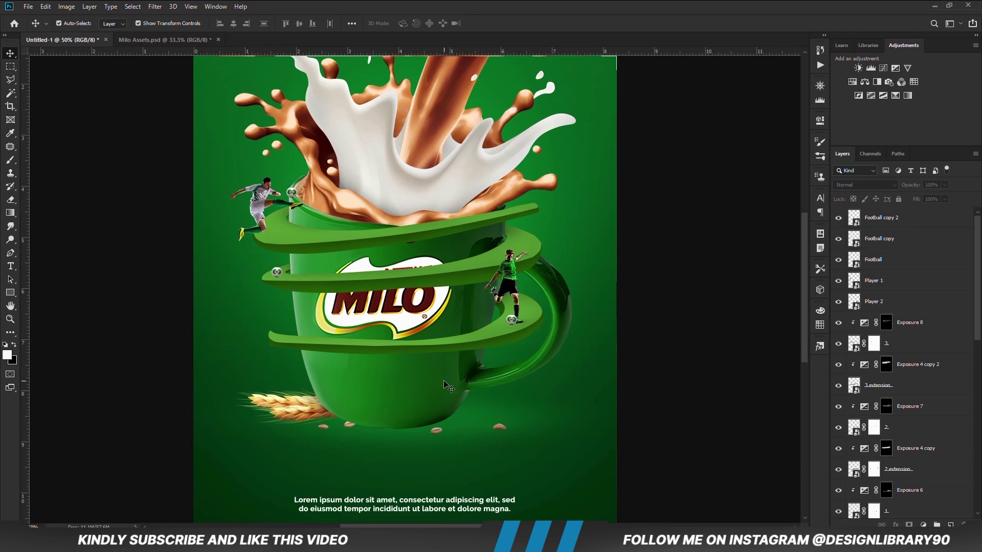
left_click(399, 389)
scroll(916, 454, "down", 3)
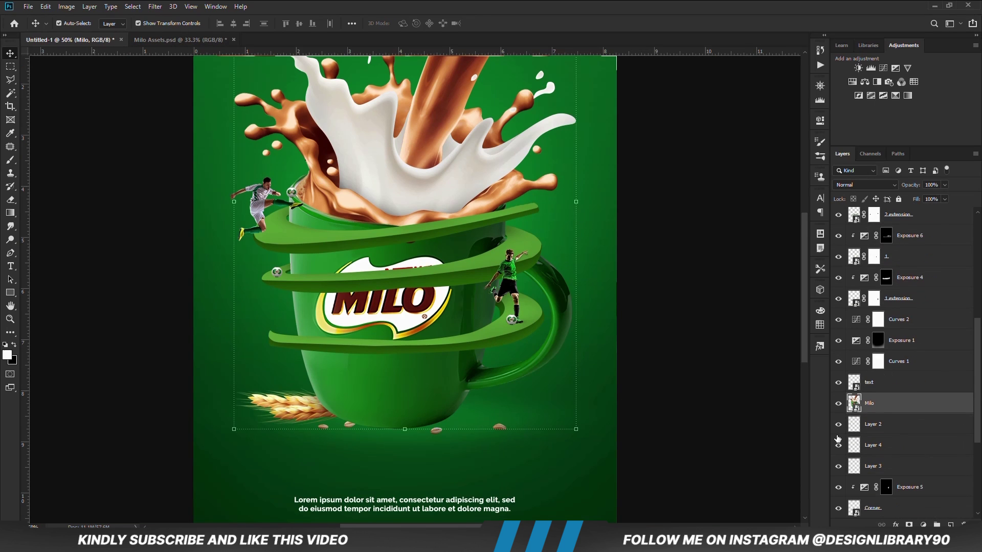
left_click(839, 405)
left_click(839, 405)
left_click(923, 525)
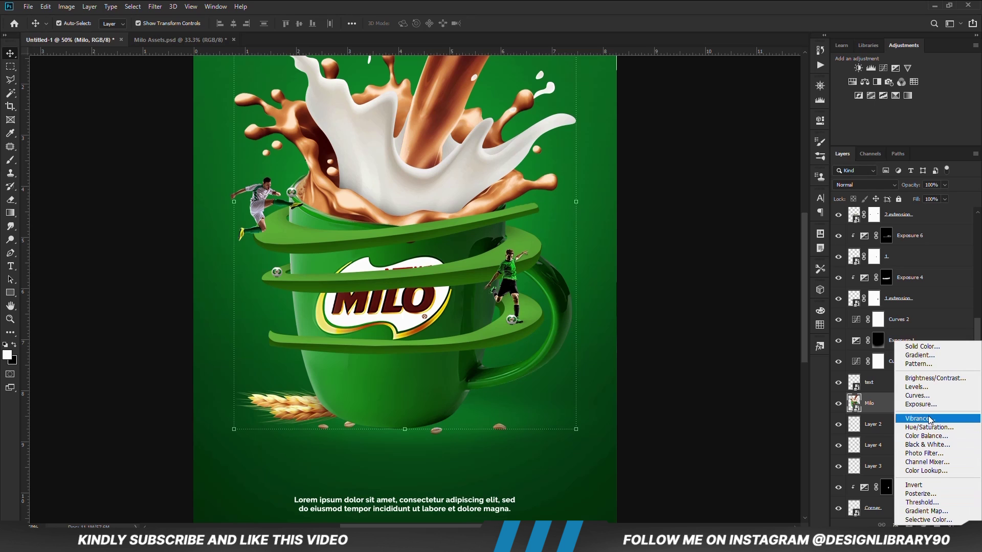
left_click(915, 407)
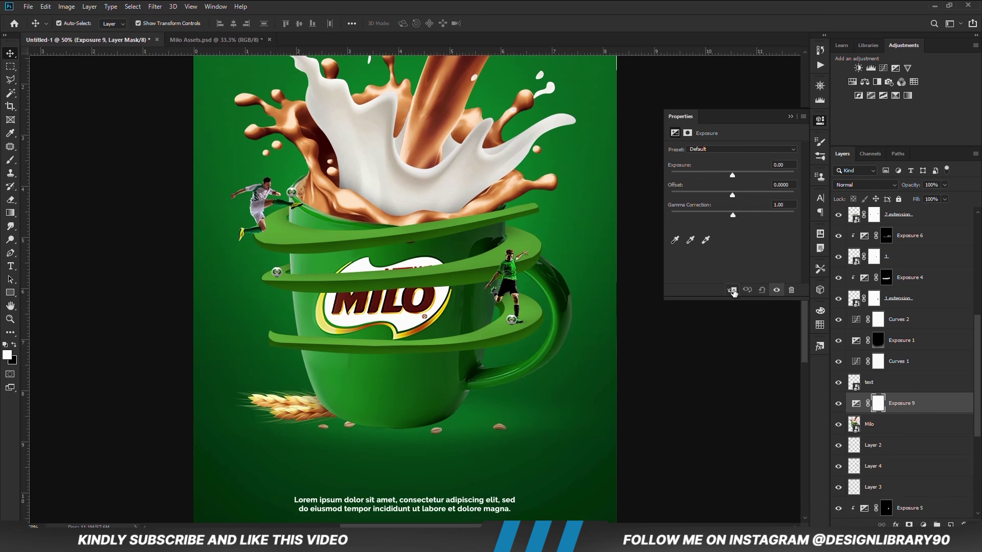
left_click(732, 290)
left_click_drag(733, 176, 724, 173)
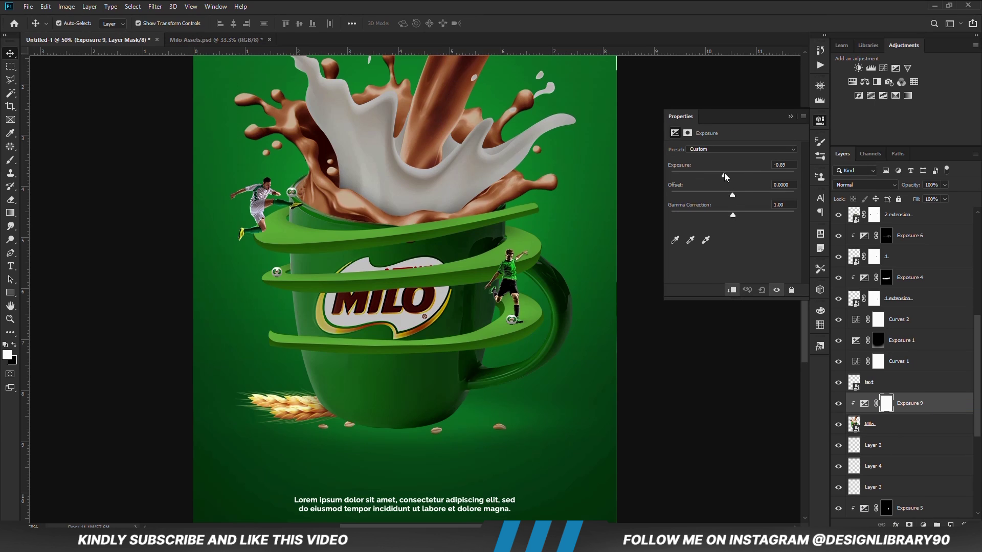
left_click(790, 116)
key("ctrl+i")
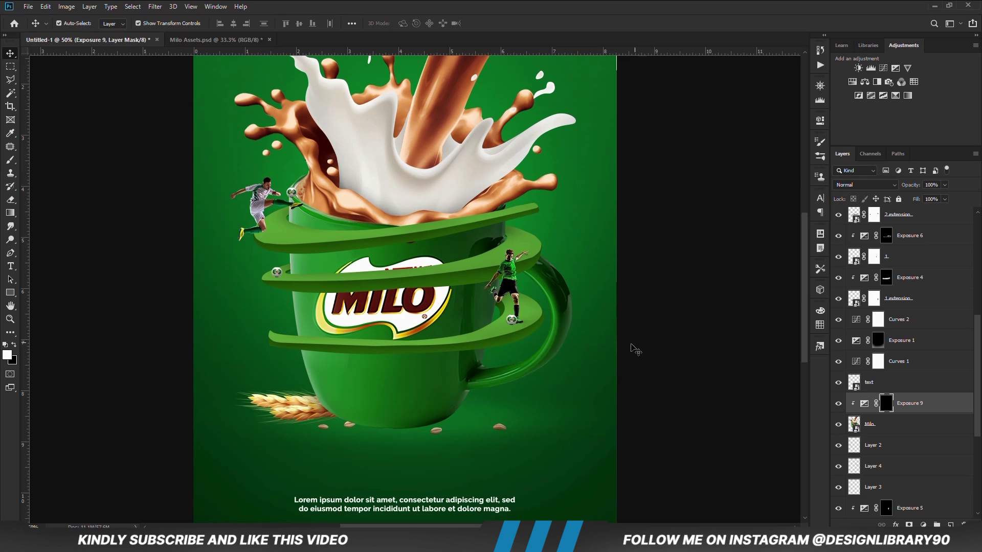
Paint soft shading over the mug's handle and lower edge on the Exposure mask with a soft brush at 13% opacity
key("b")
right_click(407, 315)
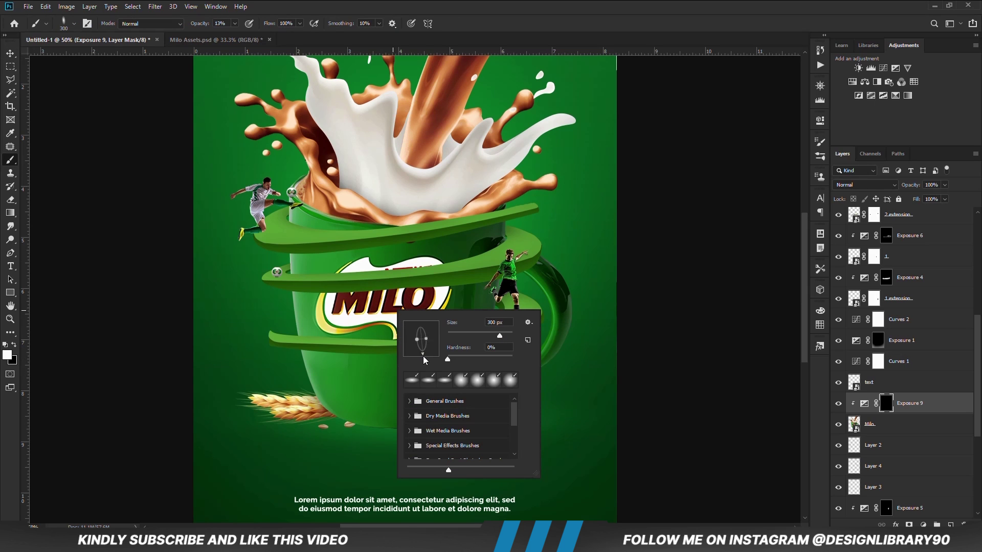
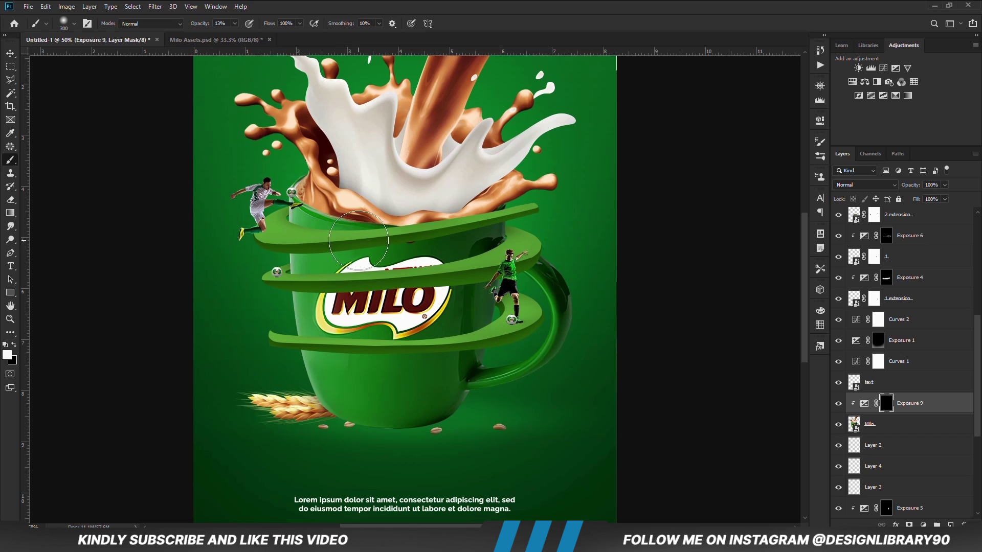
key("bracketright")
key("bracketright")
mouse_move(532, 294)
left_mouse_down()
mouse_move(548, 333)
mouse_move(500, 391)
mouse_move(506, 404)
left_mouse_up()
key("bracketleft")
key("bracketleft")
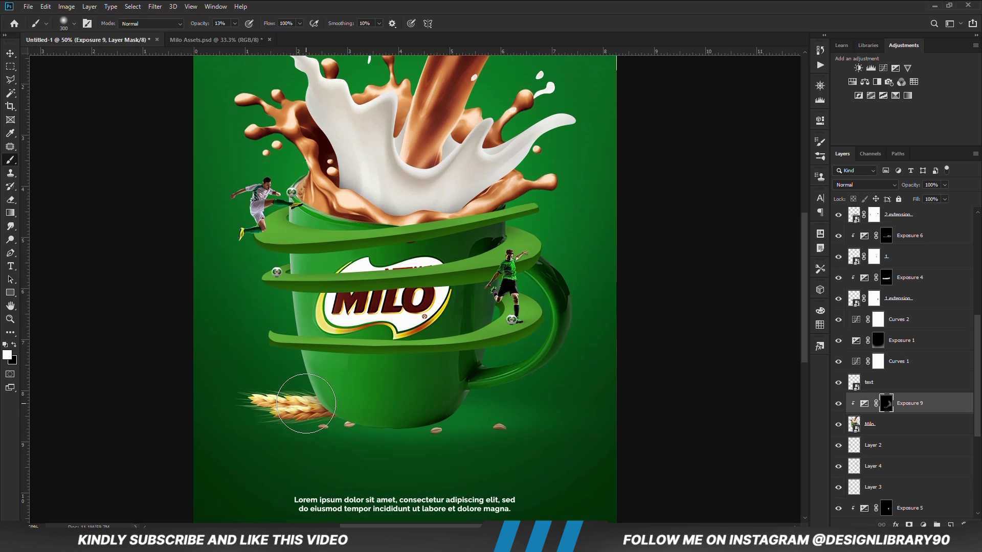
mouse_move(388, 446)
left_mouse_down()
mouse_move(428, 449)
mouse_move(318, 448)
mouse_move(433, 451)
left_mouse_up()
Clip a second darkening Exposure adjustment to the mug and invert its mask
left_click(923, 525)
left_click(905, 412)
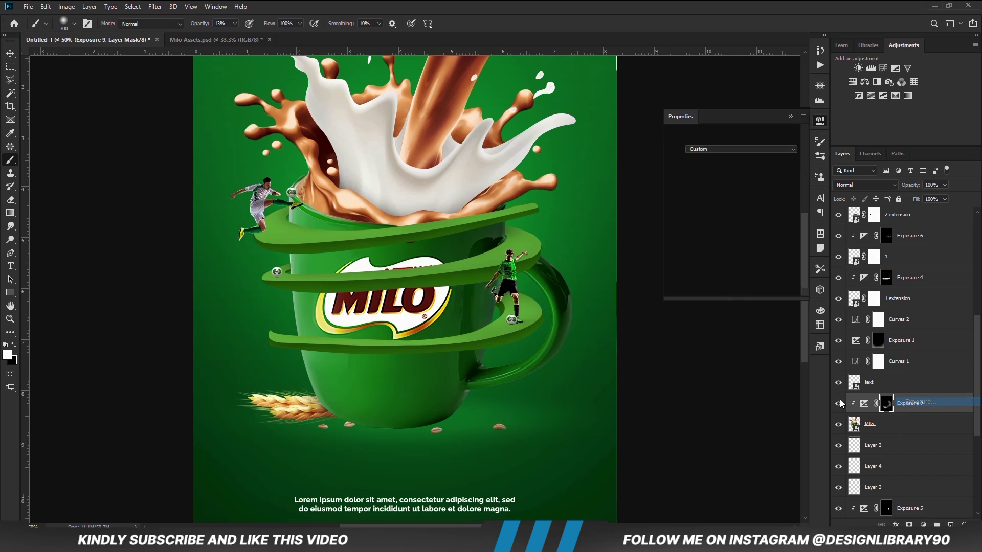
left_click(732, 290)
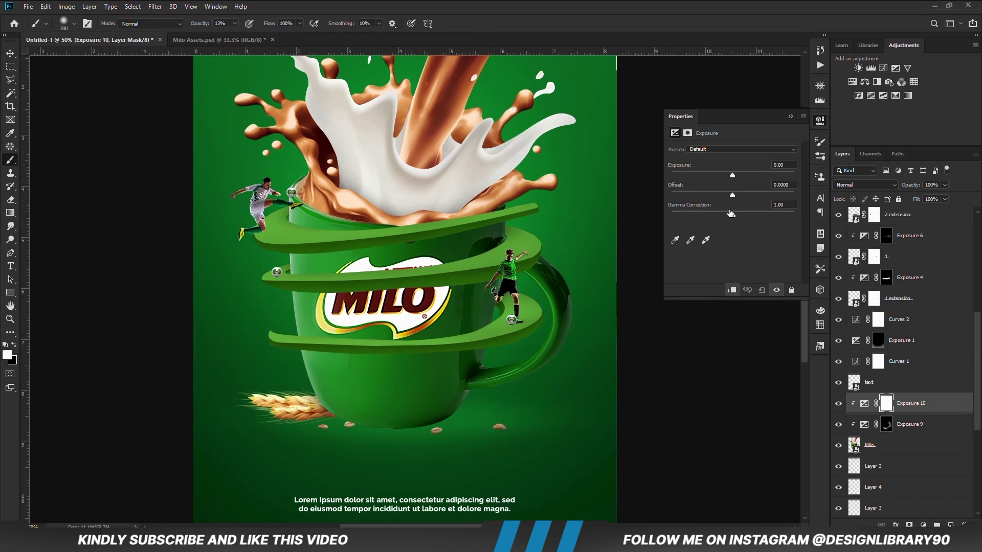
left_click_drag(719, 174, 712, 174)
left_click(788, 117)
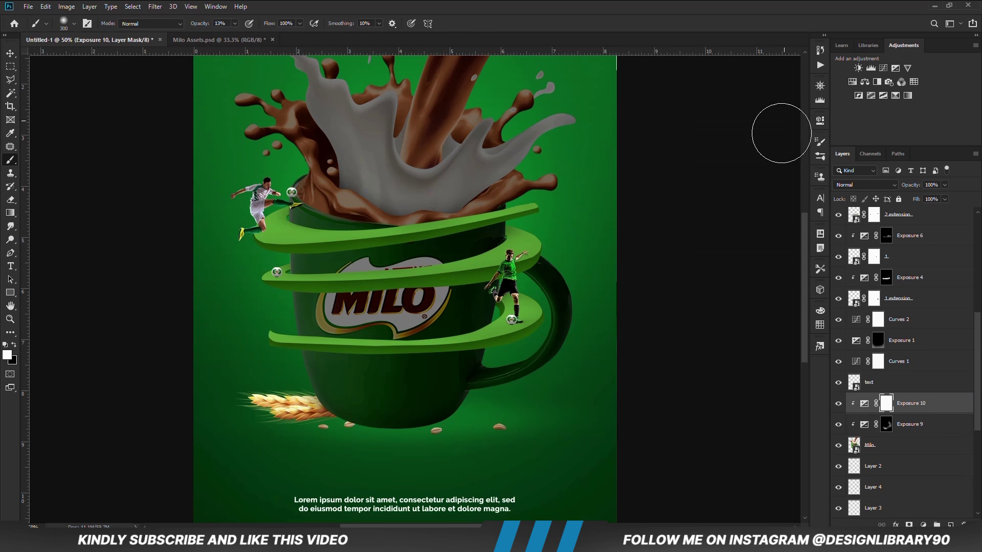
key("ctrl+i")
Brush a soft shadow across the mug's base on the new mask at 13% opacity with an enlarged brush
key("bracketright")
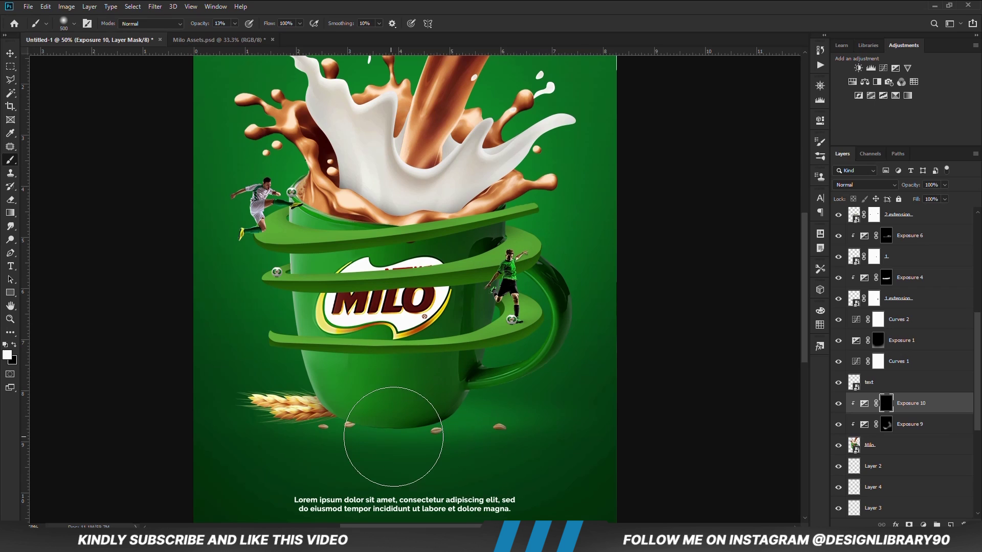
mouse_move(295, 443)
left_mouse_down()
mouse_move(277, 419)
mouse_move(314, 445)
mouse_move(424, 467)
mouse_move(317, 460)
mouse_move(428, 450)
mouse_move(324, 456)
mouse_move(302, 436)
left_mouse_up()
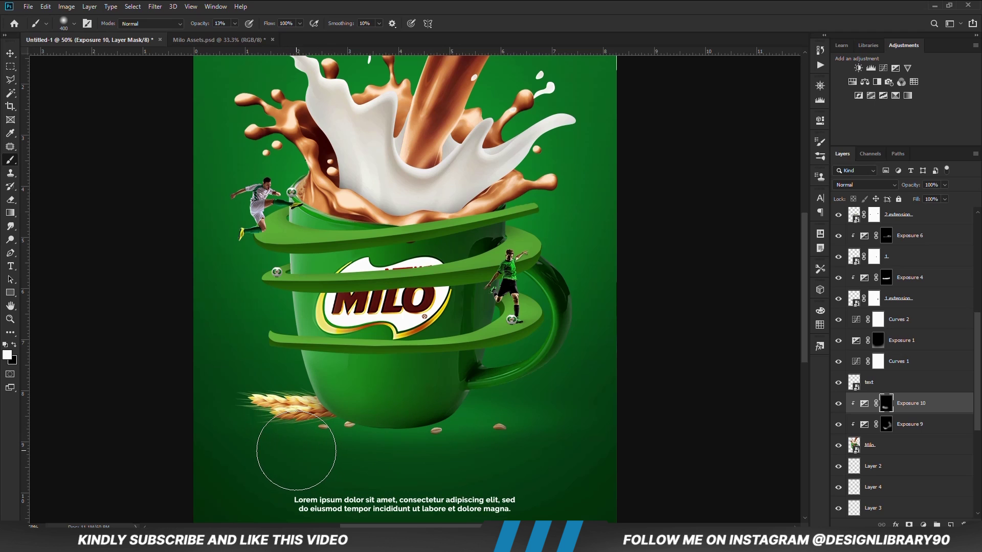
key("v")
left_click(707, 389)
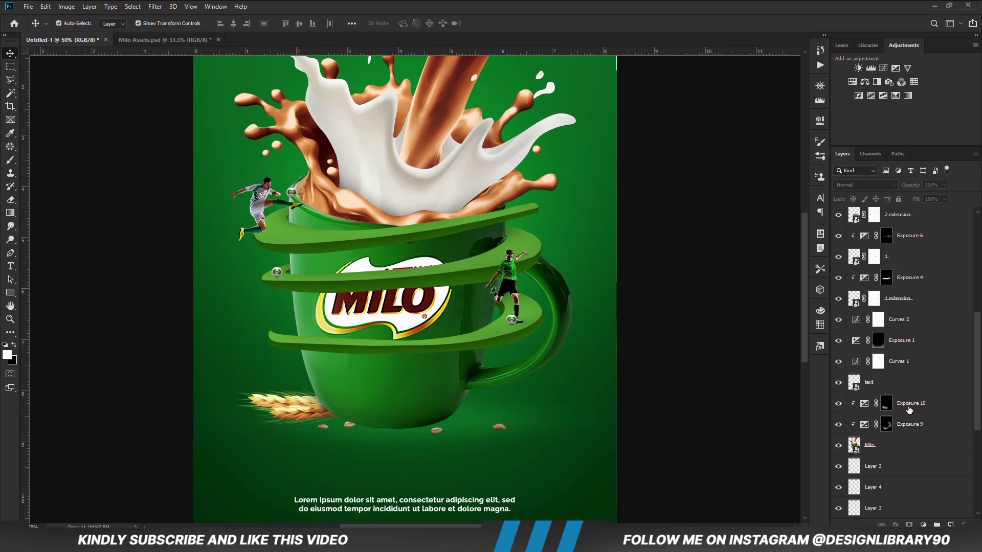
Clip a third Exposure adjustment set to -3.89 to the mug and invert its mask
left_click(910, 410)
left_click(923, 525)
left_click(918, 405)
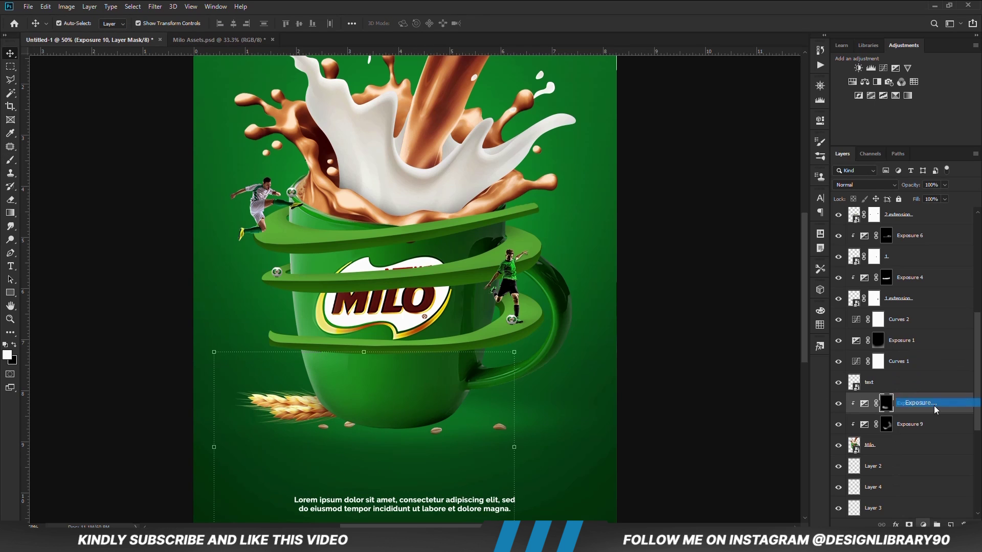
left_click(731, 290)
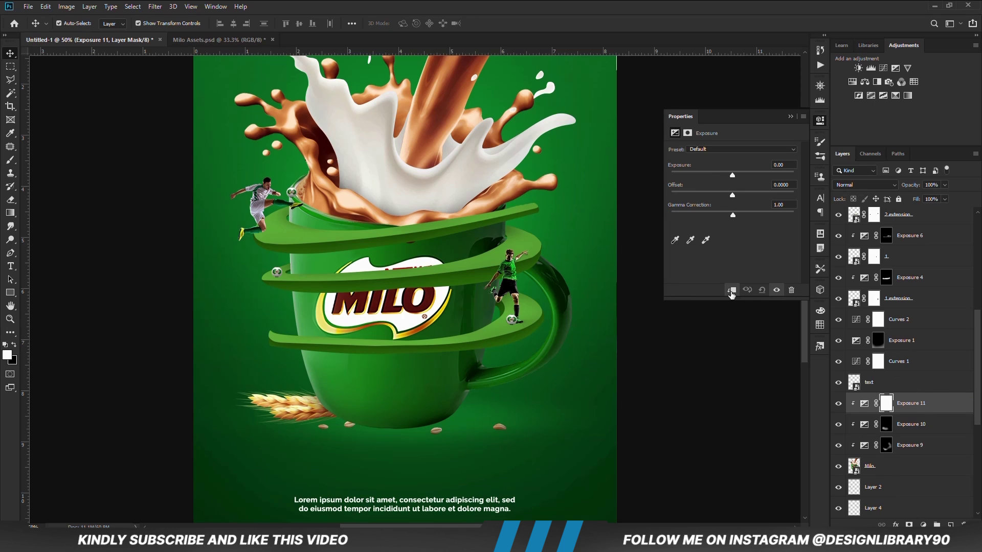
left_click_drag(730, 178, 697, 174)
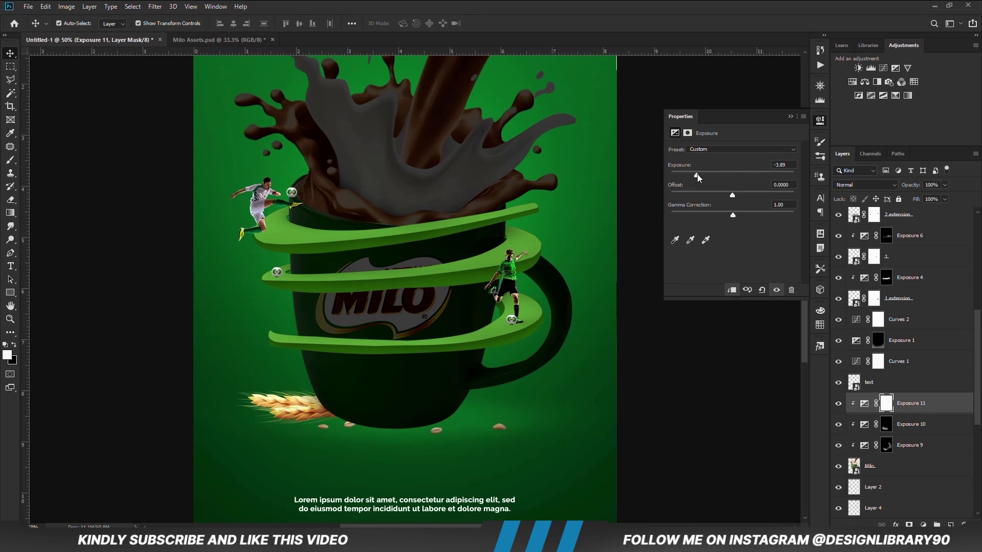
left_click(790, 116)
key("ctrl+i")
Paint a shadow on the mug beneath the lowest ribbon with a soft brush at 43% opacity
key("b")
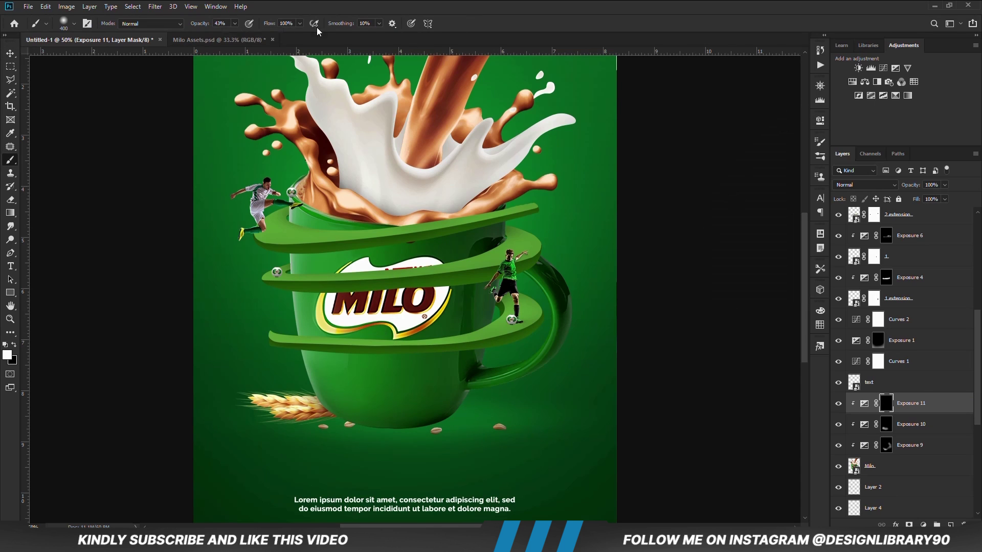
key("bracketright")
mouse_move(482, 345)
left_mouse_down()
mouse_move(288, 333)
mouse_move(487, 344)
mouse_move(482, 319)
mouse_move(361, 322)
mouse_move(400, 321)
left_mouse_up()
key("bracketright")
key("bracketright")
Soften the lower edge of the lowest ribbon's shadow with black at 10% brush opacity
key("x")
key("bracketleft")
key("bracketleft")
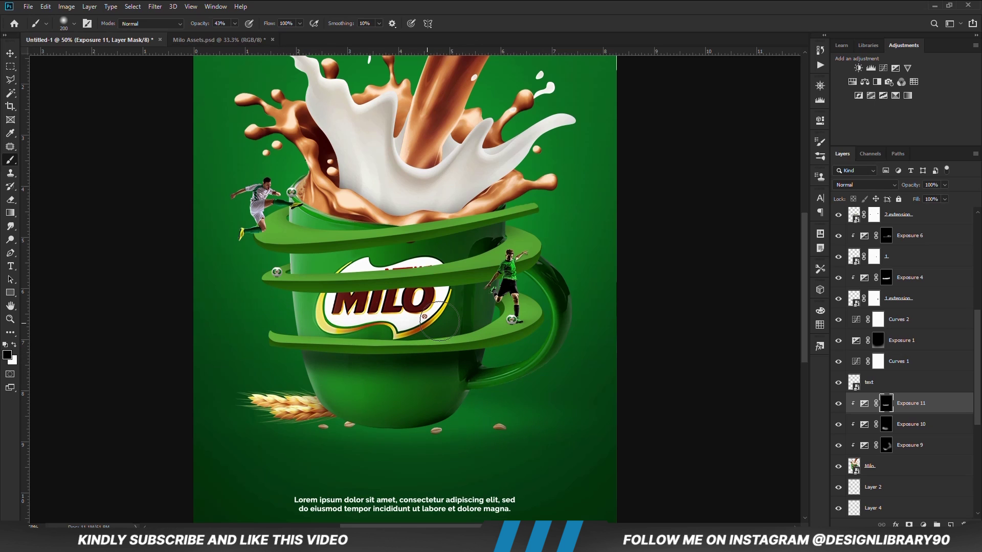
left_click(234, 24)
left_click_drag(234, 38, 216, 38)
key("bracketright")
mouse_move(452, 389)
left_mouse_down()
mouse_move(302, 388)
mouse_move(490, 382)
mouse_move(389, 384)
mouse_move(353, 367)
left_mouse_up()
key("bracketright")
key("bracketright")
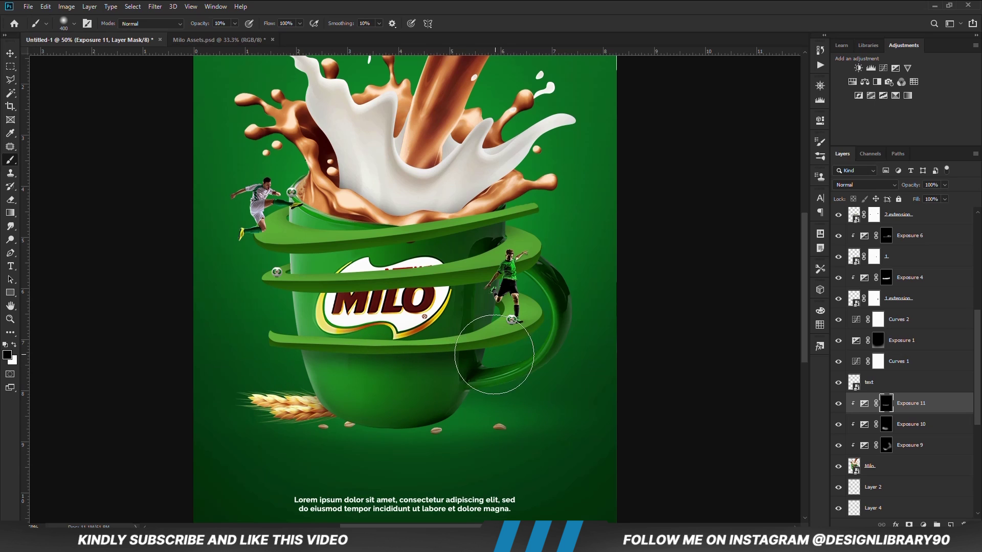
Duplicate the strongest Exposure adjustment and replace its mask with a new black one
key("v")
key("ctrl+j")
right_click(886, 407)
left_click(894, 430)
left_click(909, 524)
key("ctrl+i")
Paint a cast shadow on the mug along the underside of the middle ribbon with white on the mask
key("b")
left_click_drag(235, 24, 250, 30)
key("x")
key("bracketleft")
key("bracketleft")
key("bracketleft")
key("bracketleft")
key("bracketleft")
left_click_drag(468, 284, 340, 289)
left_click_drag(235, 24, 237, 36)
left_click_drag(461, 295, 316, 294)
key("bracketright")
key("bracketright")
mouse_move(428, 290)
left_mouse_down()
mouse_move(295, 291)
mouse_move(510, 271)
mouse_move(310, 283)
mouse_move(501, 261)
left_mouse_up()
Erase the shadow spilling above the middle ribbon by painting black on the mask with a larger brush
key("x")
left_click_drag(235, 23, 244, 35)
key("bracketright")
key("bracketright")
mouse_move(486, 230)
left_mouse_down()
mouse_move(290, 245)
mouse_move(462, 235)
left_mouse_up()
Refine the middle ribbon's shadow over the Milo logo at 14% brush opacity, using a smaller brush near the ribbon's edge
key("1")
key("4")
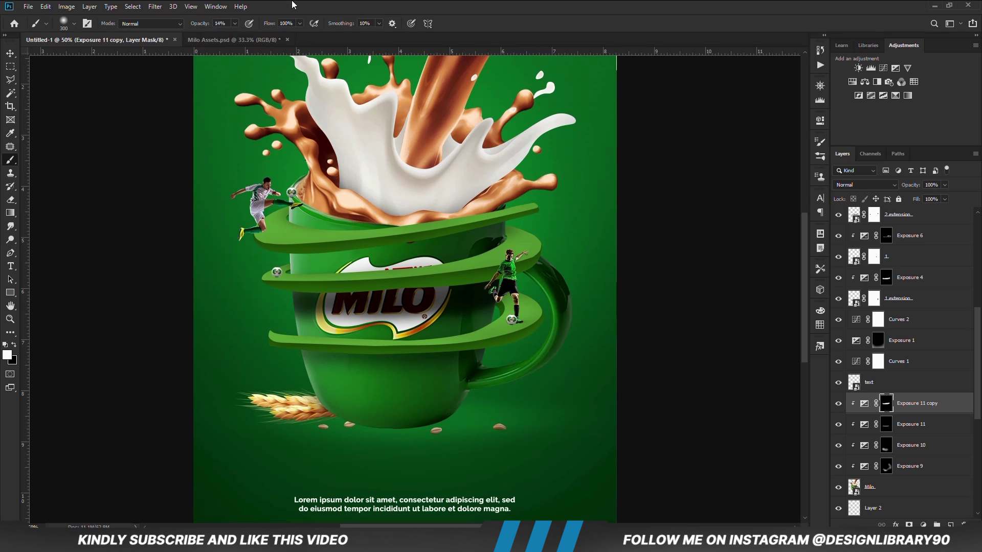
mouse_move(498, 312)
left_mouse_down()
mouse_move(296, 326)
mouse_move(497, 311)
mouse_move(387, 320)
left_mouse_up()
key("x")
key("bracketleft")
key("bracketleft")
key("bracketleft")
key("bracketleft")
key("bracketleft")
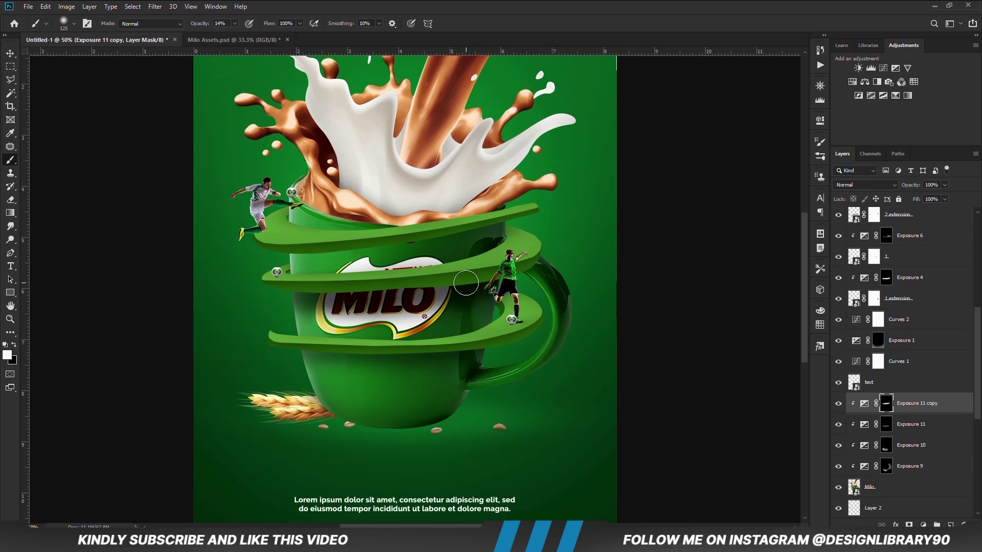
key("x")
key("bracketright")
key("bracketright")
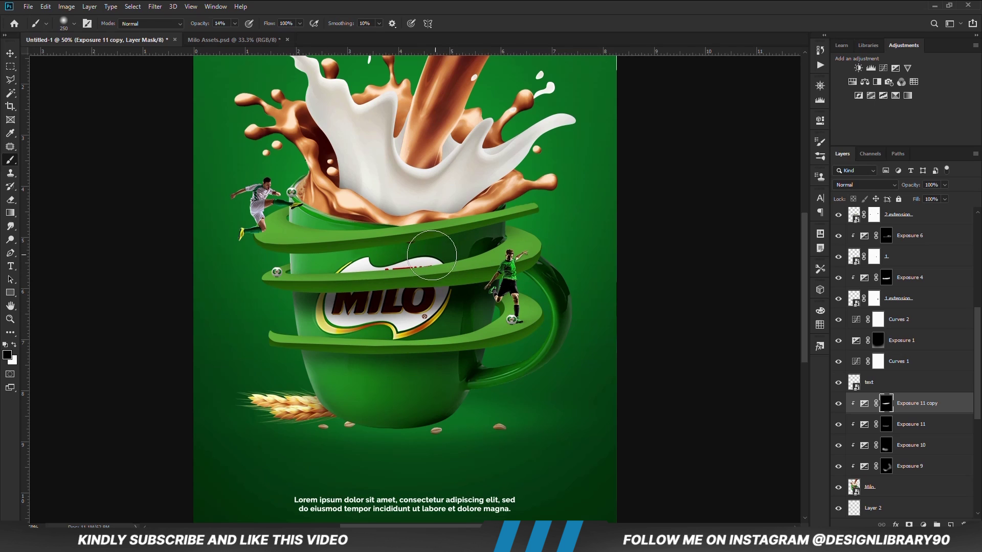
key("7")
key("4")
Duplicate the middle ribbon's shadow adjustment and replace the copy's mask with a black one
key("v")
key("ctrl+j")
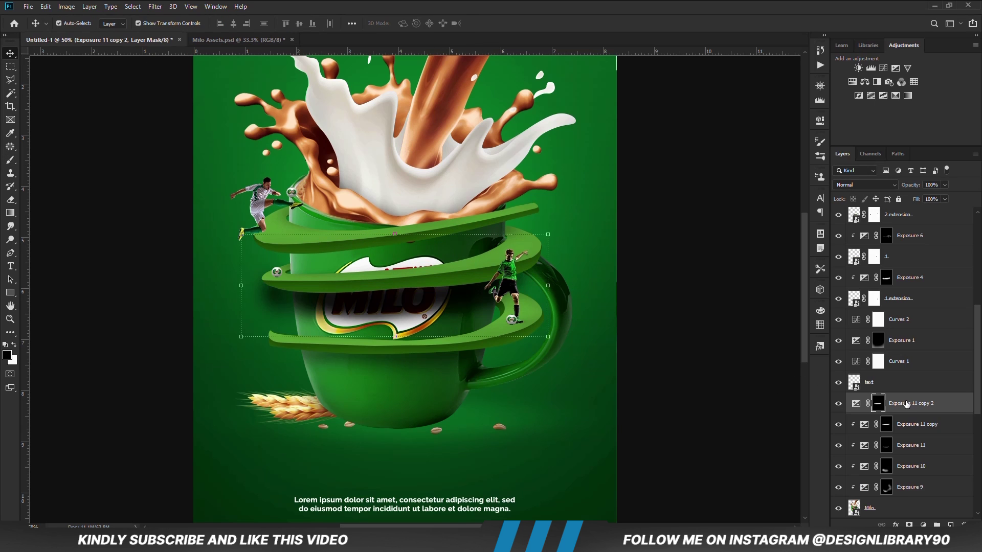
key("Delete")
left_click(908, 524, "alt")
Paint a shadow on the mug beneath the top ribbon with a soft brush at 52% opacity
key("b")
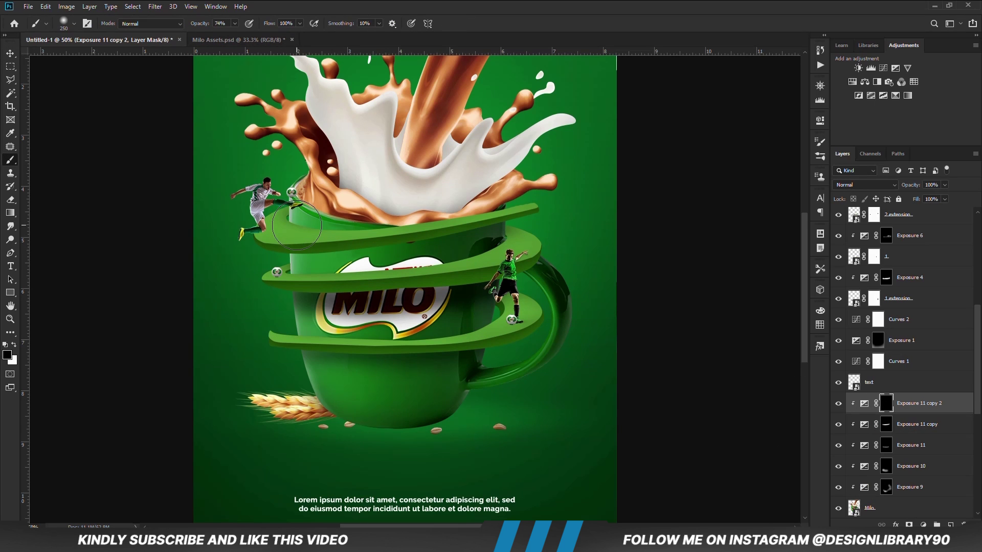
left_click(235, 24)
left_click_drag(235, 35, 224, 35)
left_click(300, 5)
mouse_move(302, 260)
left_mouse_down()
mouse_move(517, 215)
mouse_move(285, 251)
mouse_move(514, 221)
mouse_move(497, 236)
left_mouse_up()
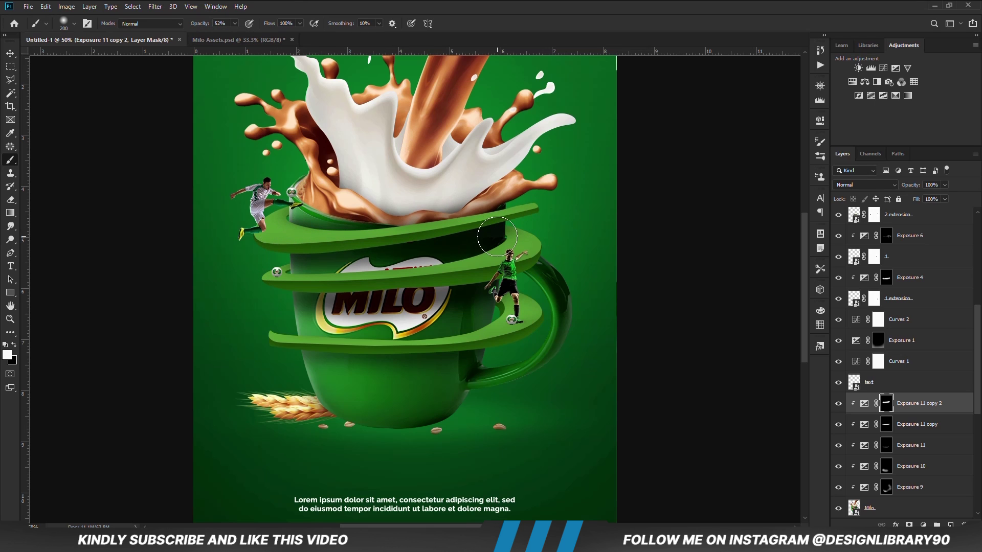
Remove the top ribbon's shadow spill from the chocolate splash with a larger black brush on the mask
left_click(14, 345)
left_click(235, 23)
left_click_drag(233, 36, 237, 36)
left_click(361, 4)
key("bracketright")
mouse_move(407, 200)
left_mouse_down()
mouse_move(421, 199)
mouse_move(296, 198)
mouse_move(476, 198)
left_mouse_up()
Soften the top ribbon's shadow near the mug's far edge with a smaller black brush at lower opacity
left_click(235, 23)
left_click_drag(238, 36, 210, 36)
left_click(332, 5)
key("bracketleft")
left_click_drag(435, 251, 505, 250)
key("v")
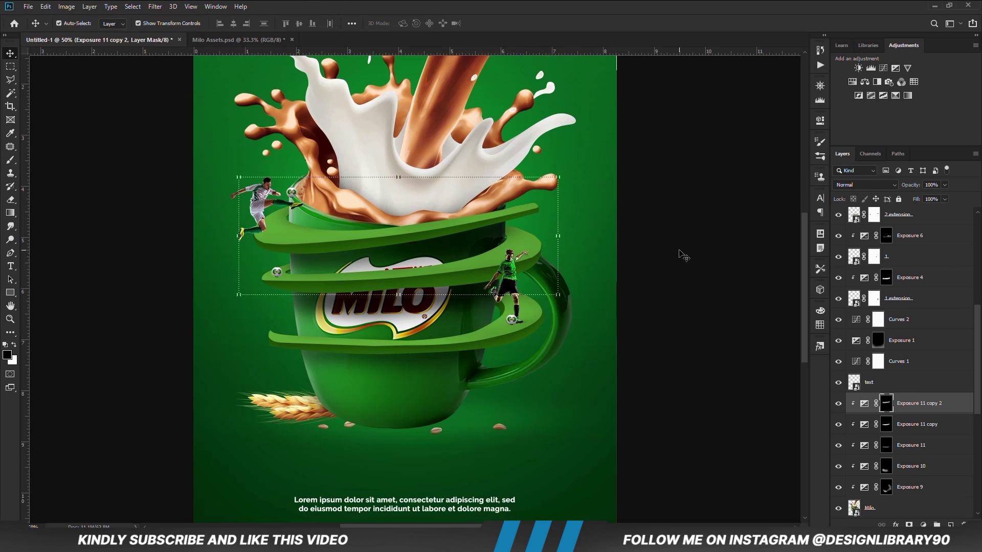
Make the top ribbon layer semi-transparent so the chocolate splash behind it can be traced
scroll(894, 248, "up", 3)
left_click(894, 248)
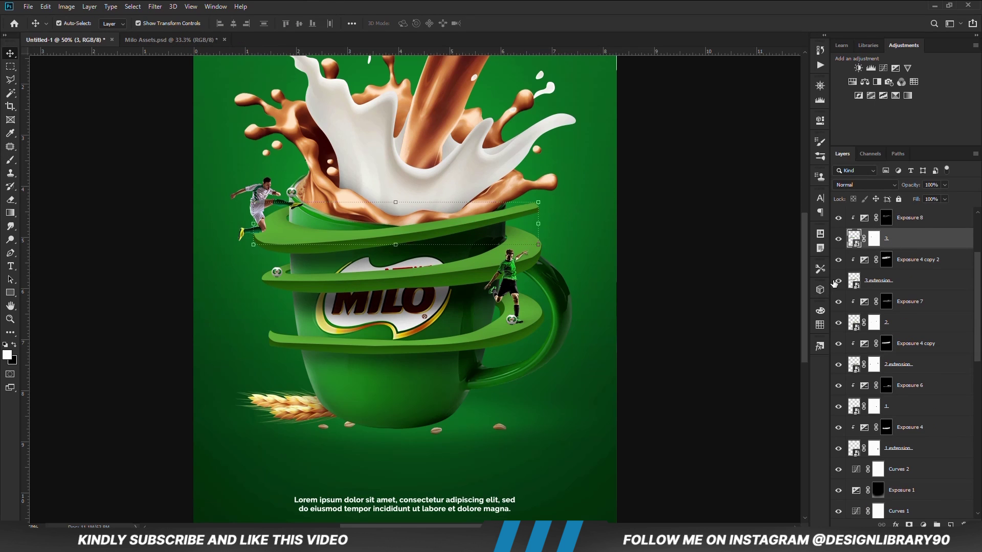
left_click(946, 185)
left_click_drag(945, 202, 916, 202)
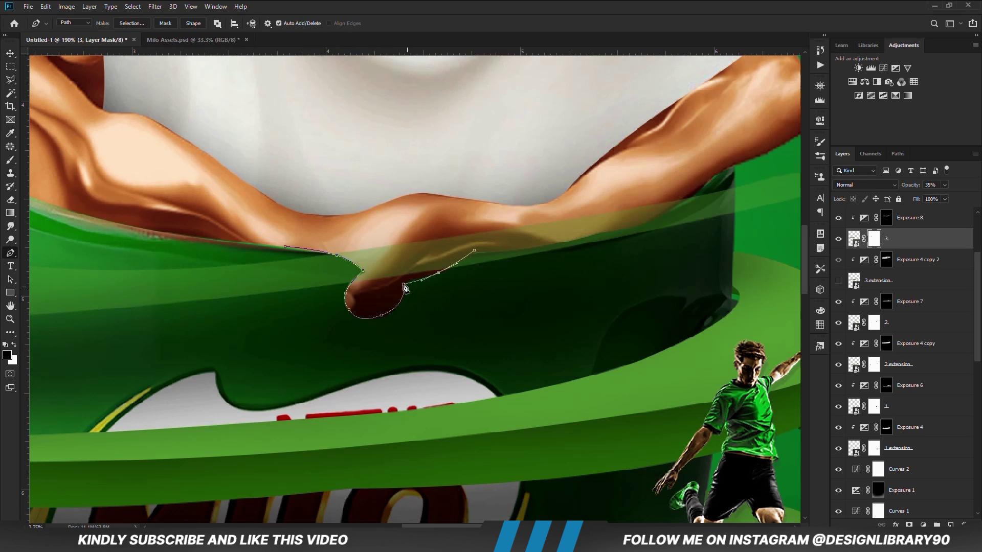
Trace the chocolate drip overlapping the top ribbon with the Pen tool and convert the path to a selection
left_click_drag(526, 246, 522, 250)
left_click(693, 192)
left_click_drag(633, 219, 644, 224)
left_click(682, 175)
left_click(285, 247)
key("ctrl+Return")
Fill the selected drip area with black on the ribbon's mask, restore its full opacity and show the third ribbon's extension
right_click(419, 251)
left_click(429, 379)
left_click(415, 151)
key("0")
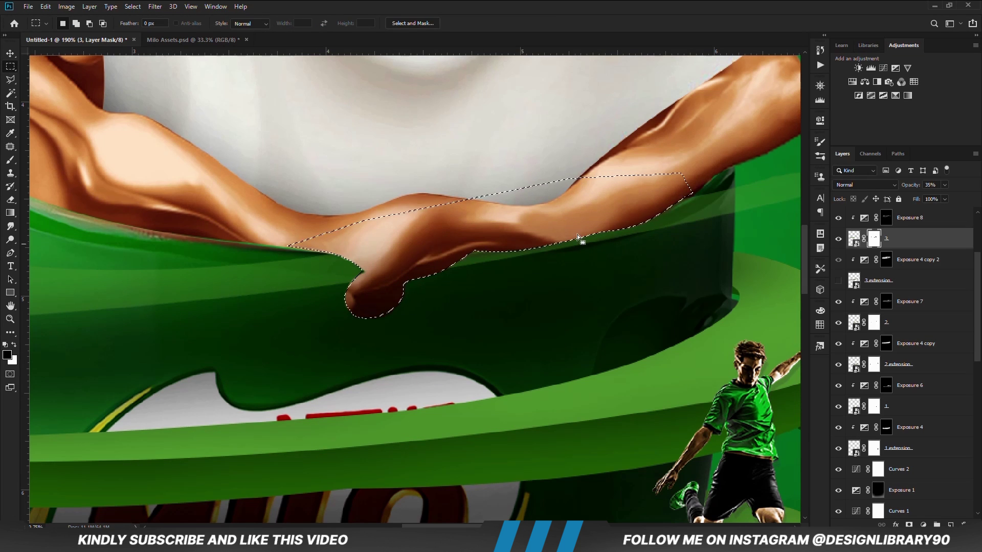
left_click(863, 284)
left_click(839, 281)
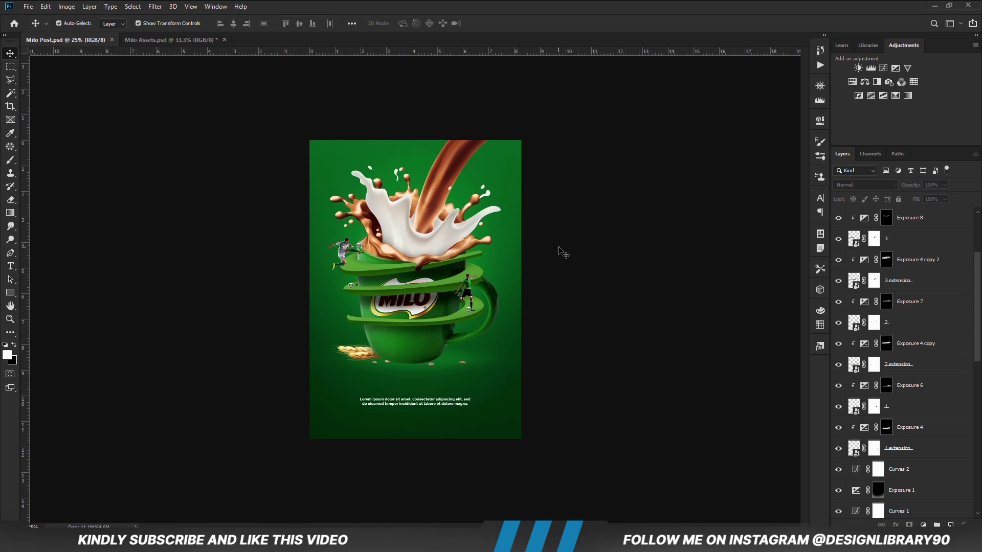
Add a new empty layer directly beneath the Milo mug layer for its ground shadow
left_click(416, 359)
scroll(930, 468, "down", 4)
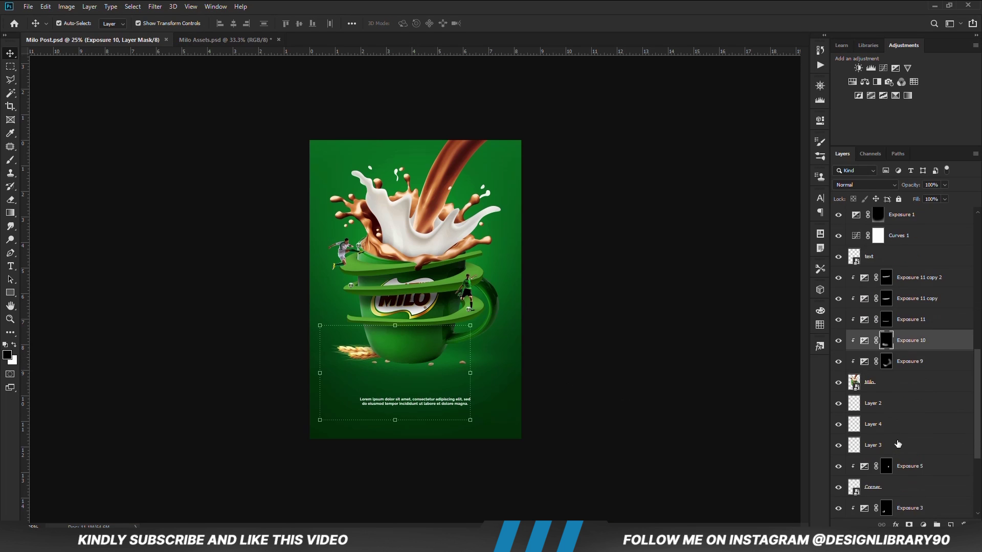
left_click(891, 384)
left_click(915, 405)
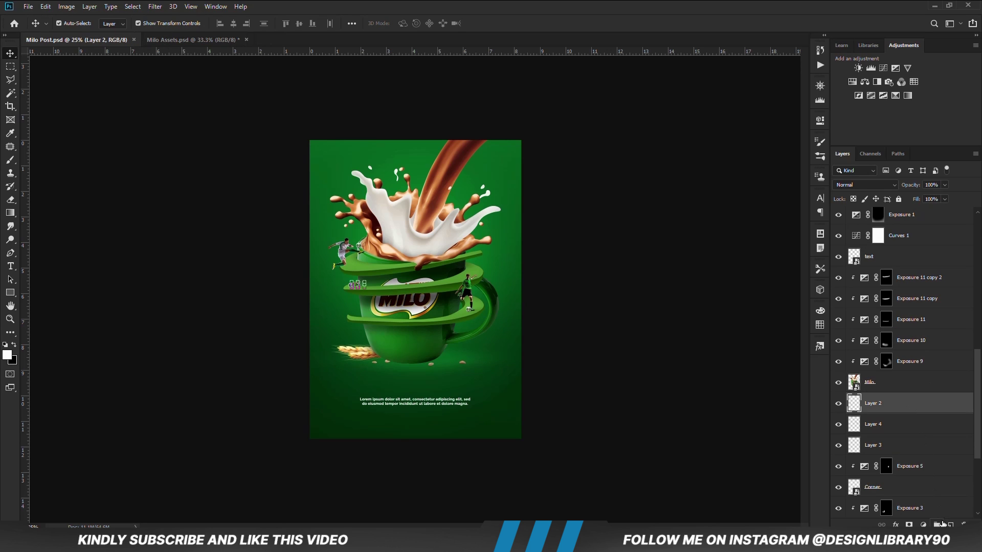
left_click(950, 525)
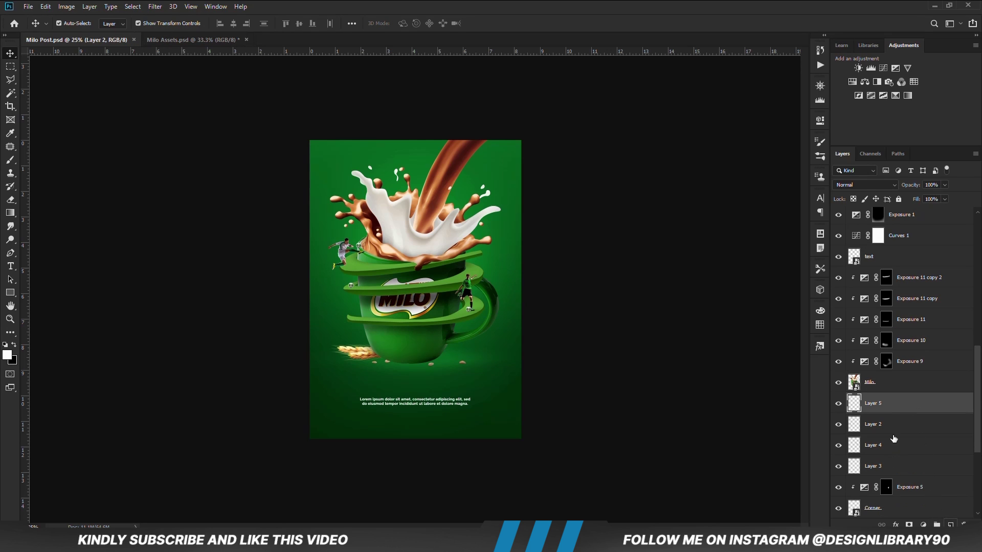
Set up a soft black brush at 98% opacity with a flattened elliptical tip
left_click(10, 159)
left_click(36, 169)
left_click_drag(243, 33, 276, 35)
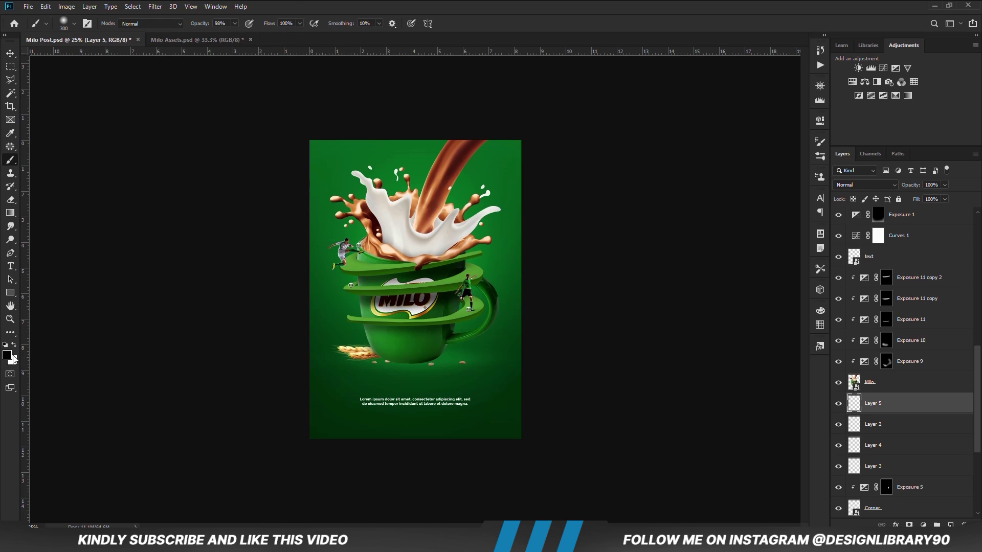
scroll(437, 356, "up", 3)
right_click(474, 403)
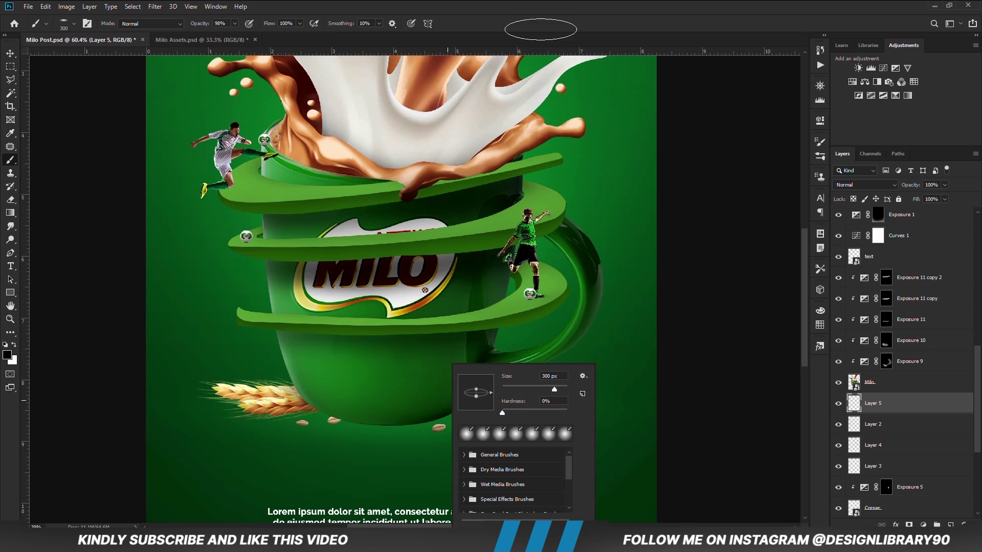
key("Escape")
right_click(494, 403)
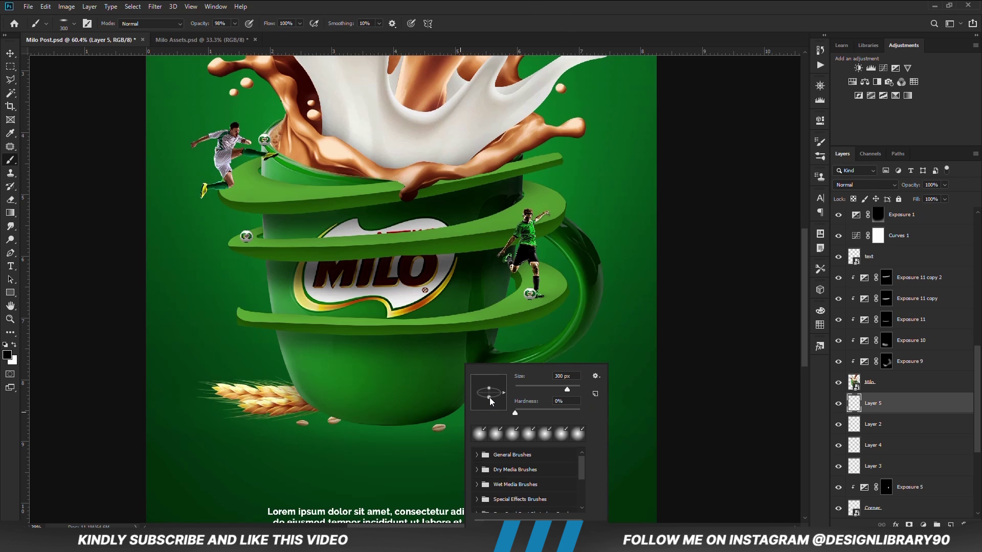
key("Escape")
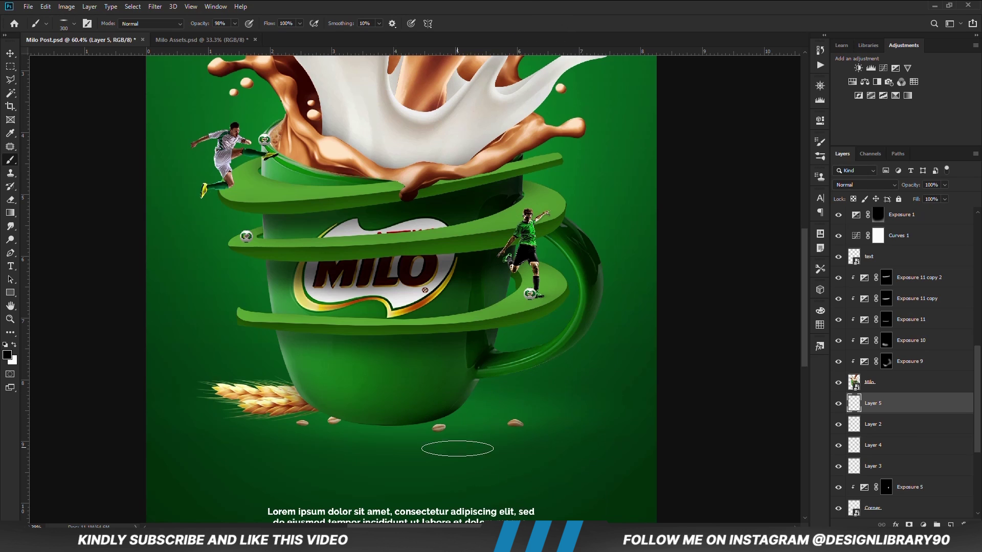
Flatten the black brush tip further, resize it to 1000 px and paint the ground shadow beneath the mug
key("bracketright")
key("bracketright")
key("bracketright")
key("bracketright")
key("bracketright")
key("bracketright")
key("bracketright")
key("bracketright")
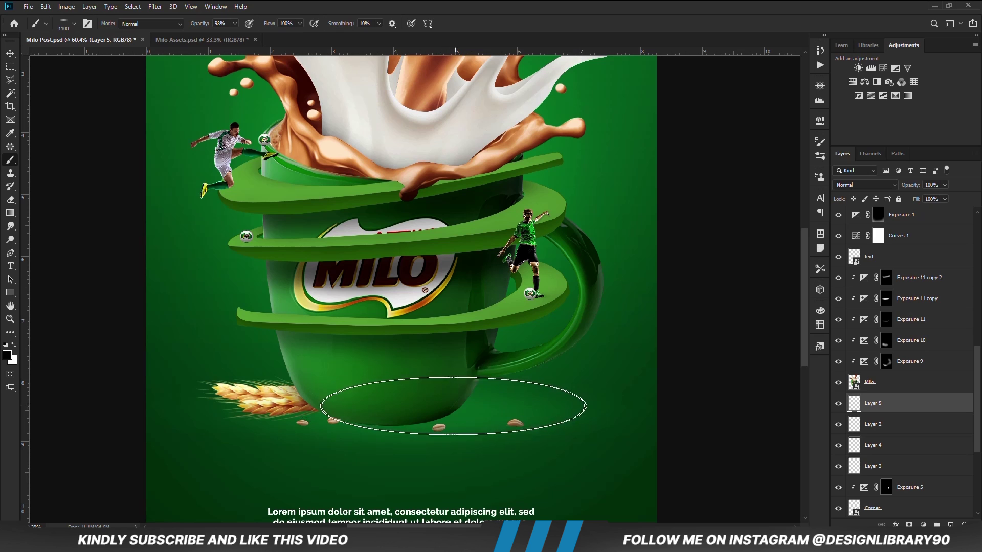
right_click(484, 394)
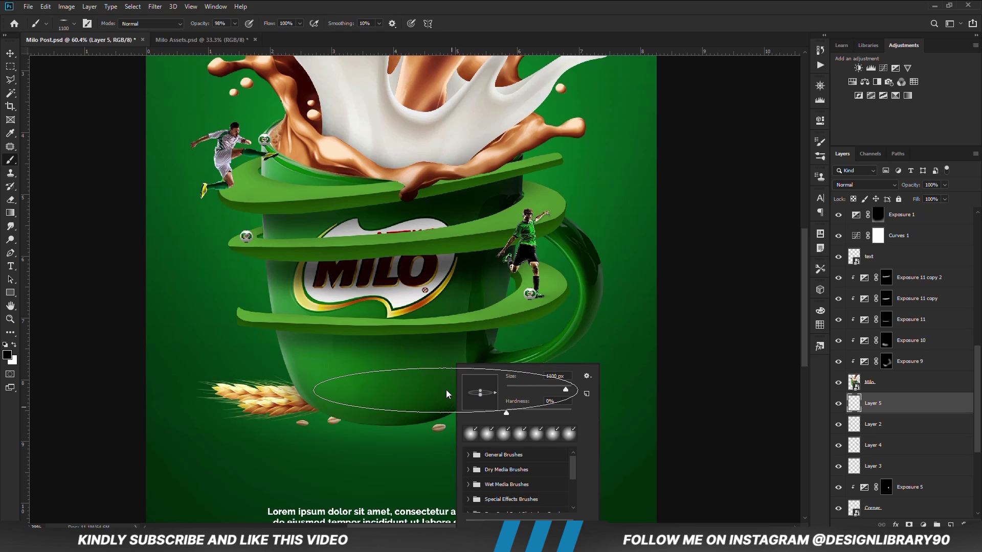
left_click_drag(481, 395, 480, 394)
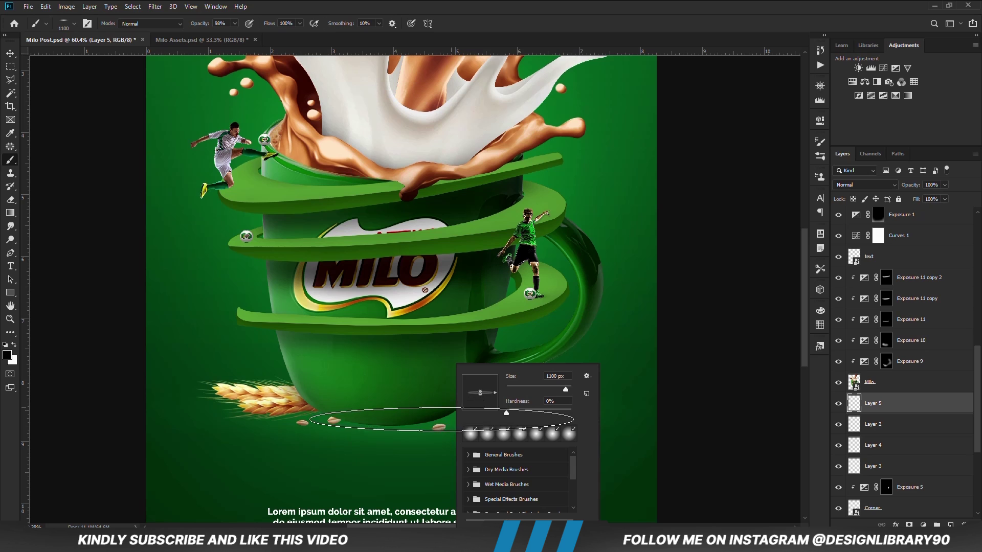
left_click(526, 7)
key("bracketleft")
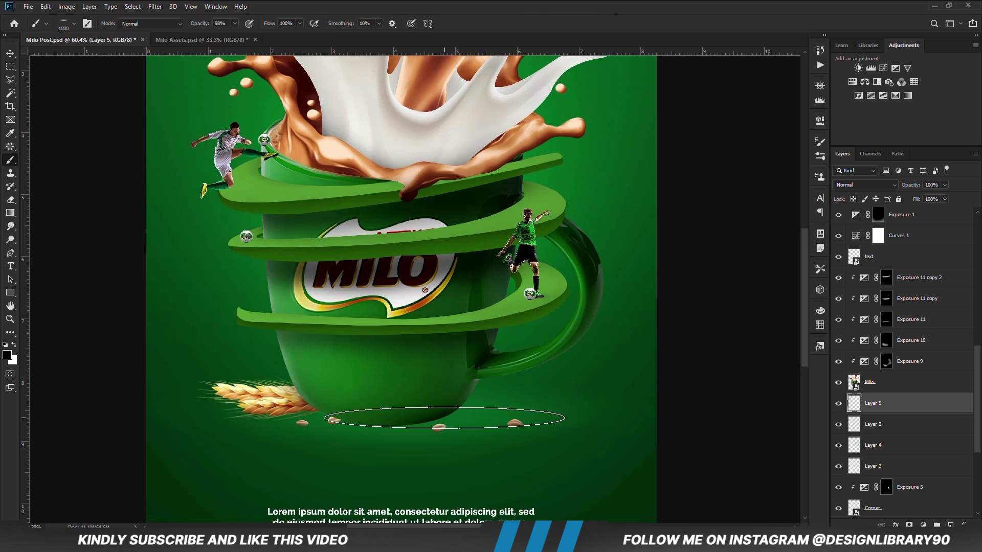
mouse_move(448, 418)
left_mouse_down()
mouse_move(297, 429)
mouse_move(230, 460)
mouse_move(427, 455)
mouse_move(538, 435)
mouse_move(385, 442)
left_mouse_up()
key("v")
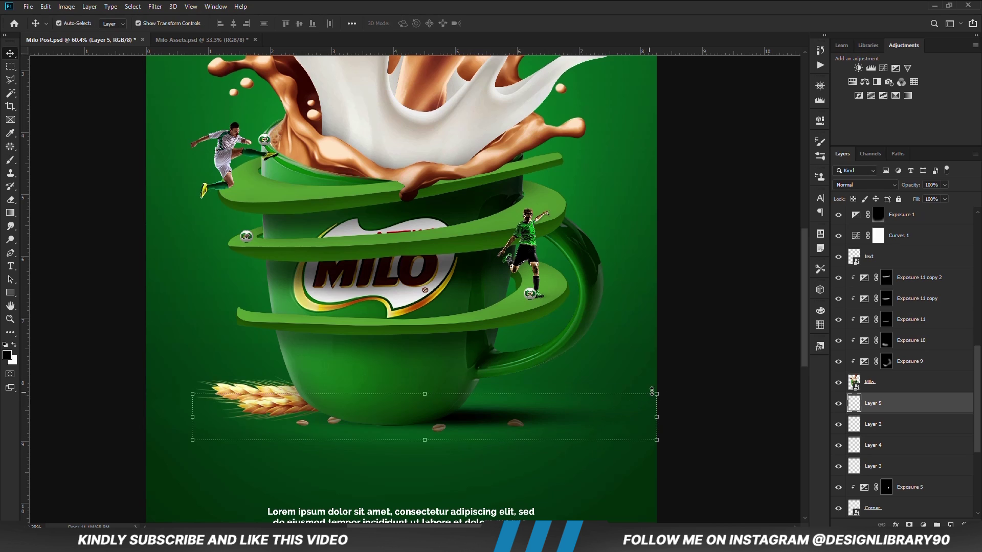
Set the mug shadow layer's blend mode to Overlay and duplicate the layer
left_click(879, 190)
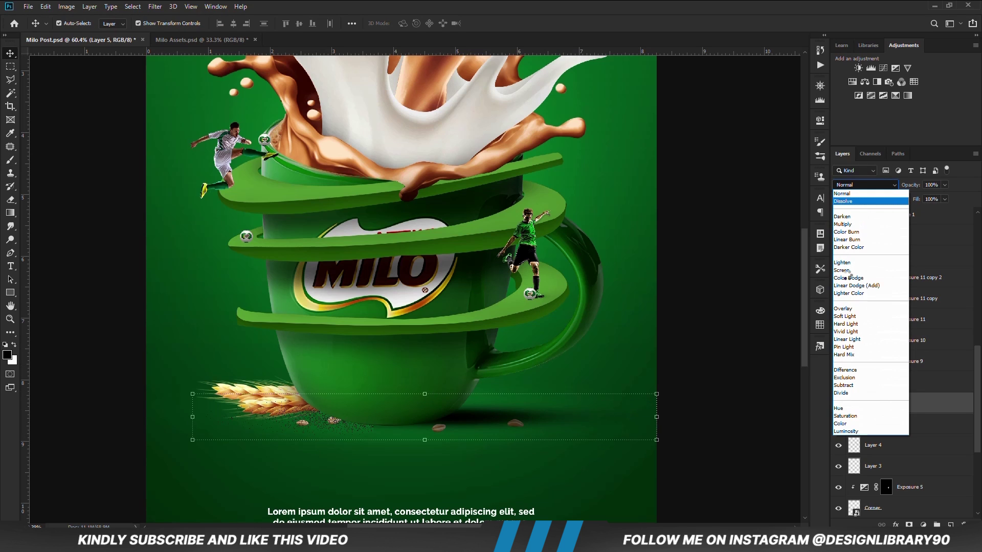
left_click(857, 309)
key("ctrl+j")
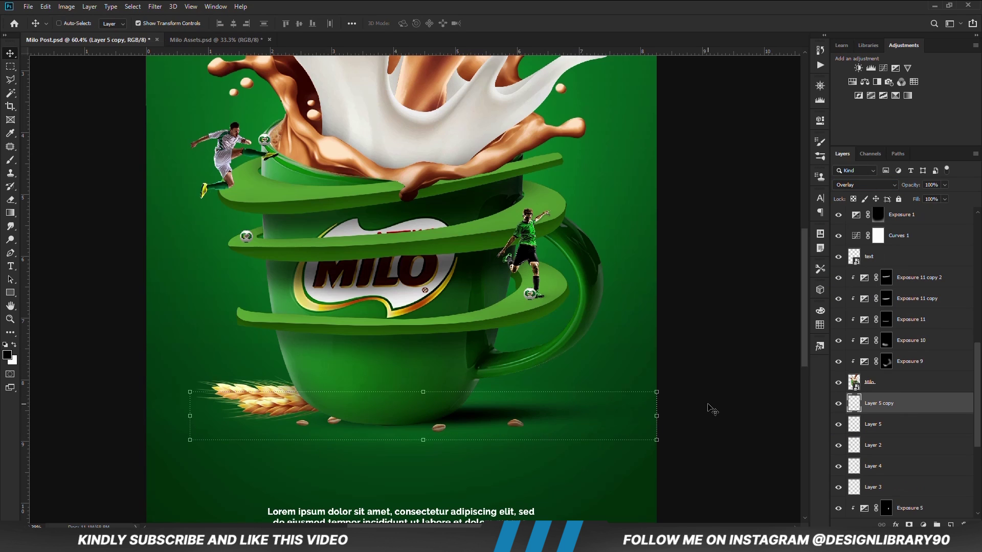
Offset the duplicated shadow slightly up and right, then set the duplicate to 71% and the original to 72% opacity
left_click_drag(514, 404, 498, 409)
key("Down")
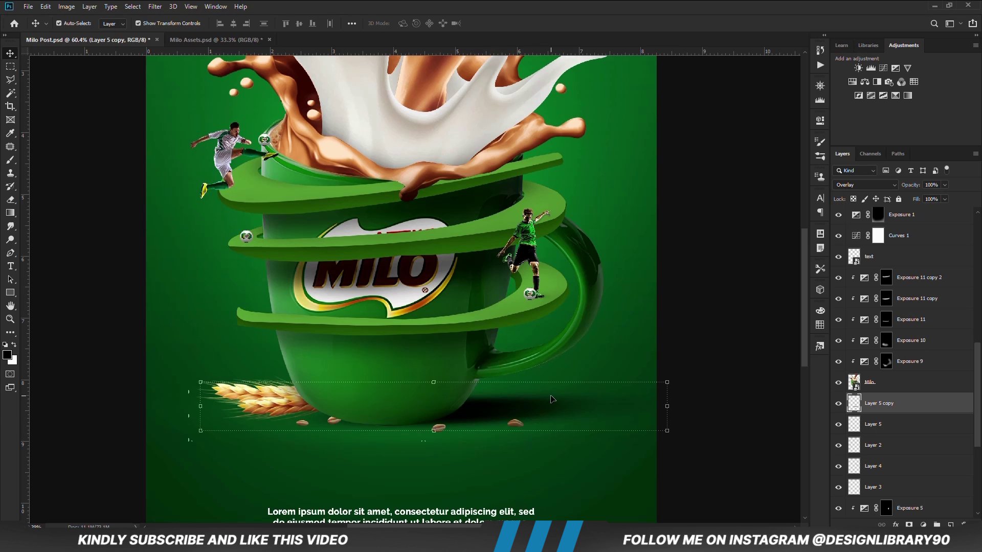
left_click(685, 333)
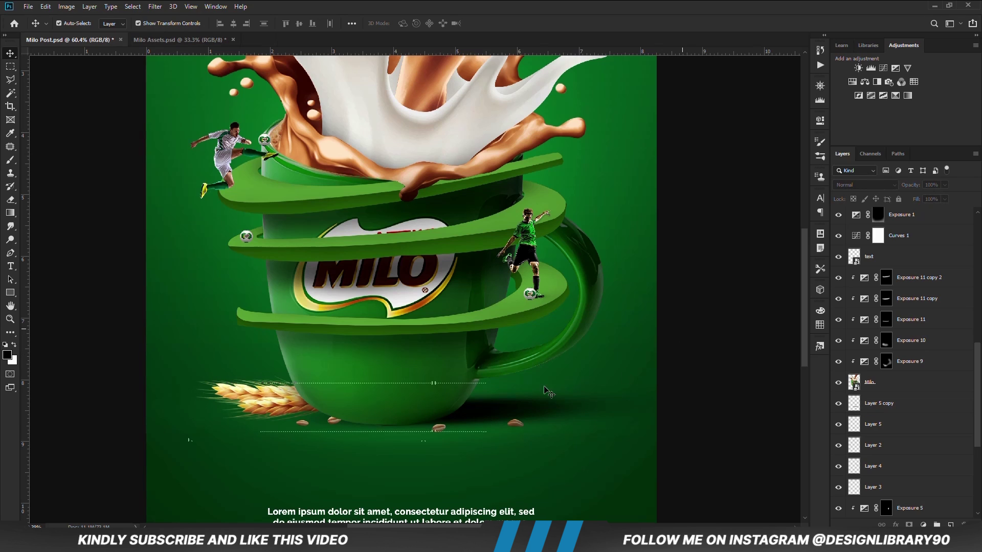
left_click(480, 409)
key("Down")
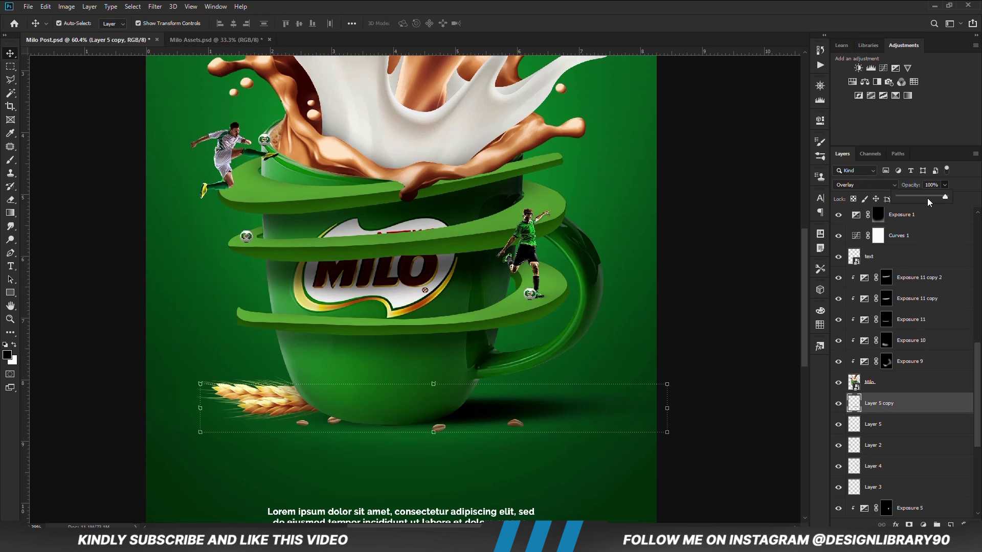
left_click(885, 425)
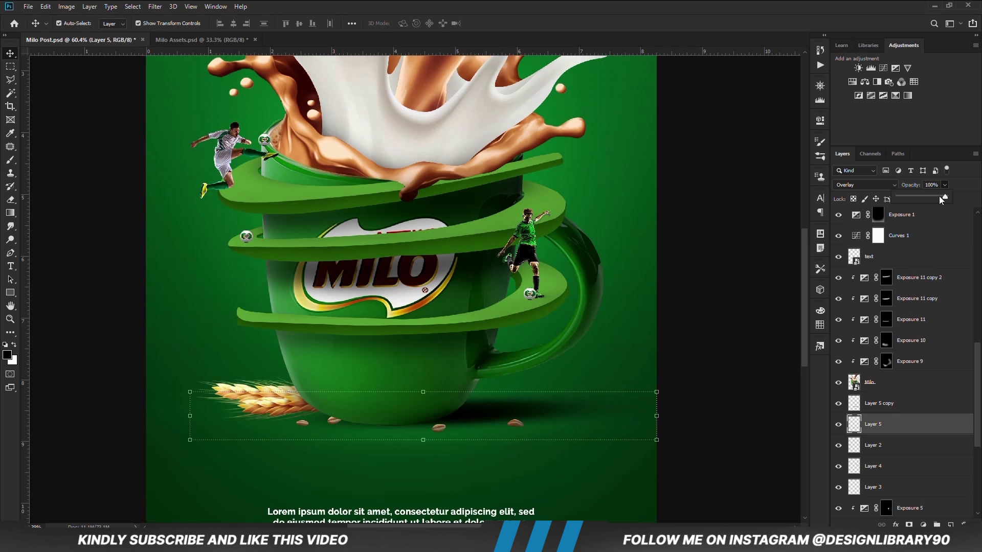
left_click(686, 401)
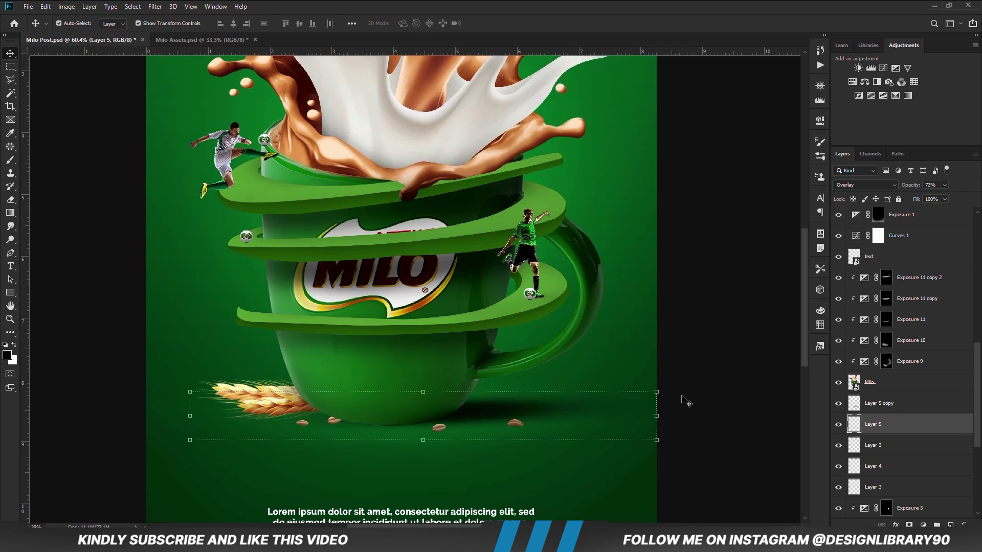
Select both mug shadow layers and scale them up together to about 103%
key("ctrl+minus")
key("ctrl+minus")
key("ctrl+minus")
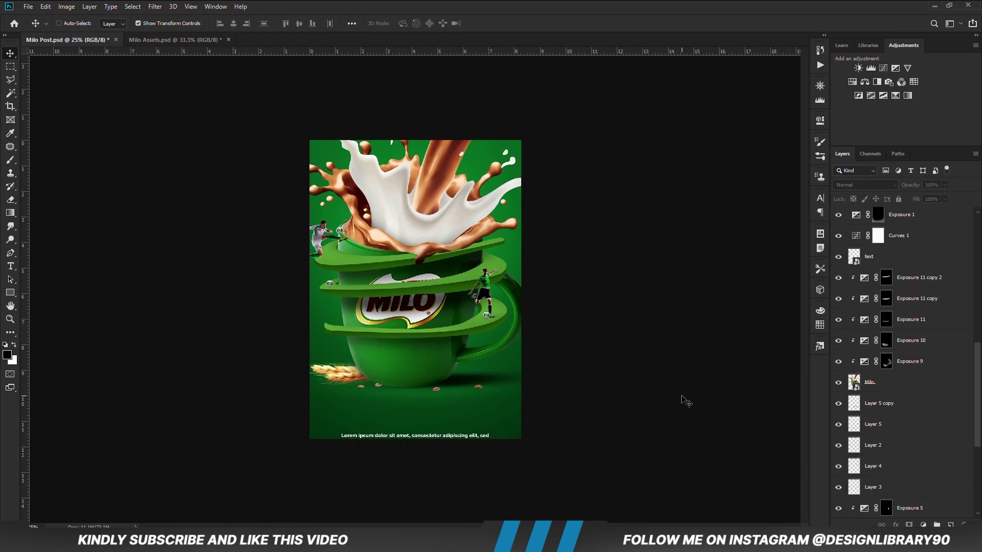
left_click(477, 358)
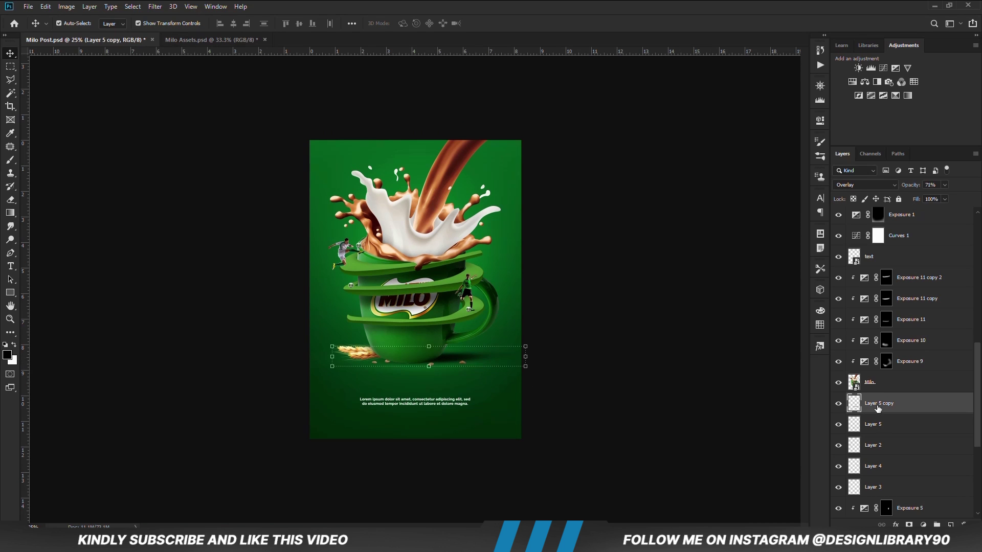
left_click(884, 430, "shift")
left_click(527, 346)
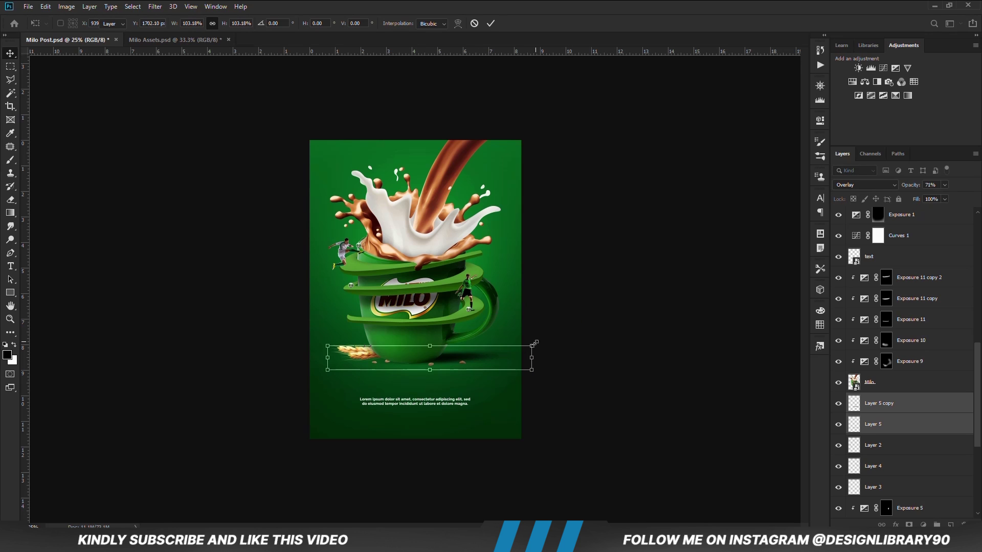
left_click(588, 329)
left_click(593, 329)
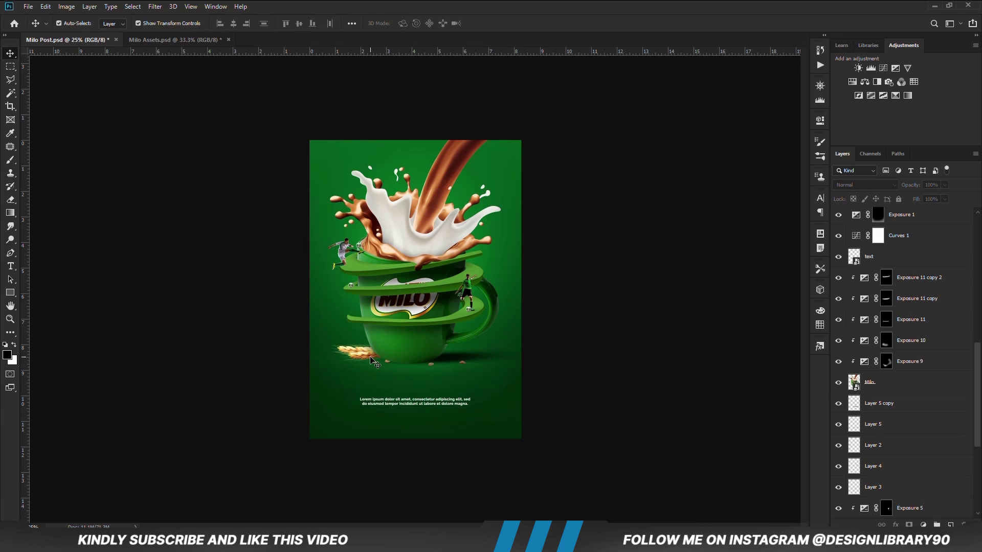
Add a new empty layer directly beneath the scattered beans layer for their shadows
scroll(374, 363, "up", 5)
left_click(375, 413)
scroll(884, 432, "down", 5)
left_click(892, 384)
left_click(894, 426)
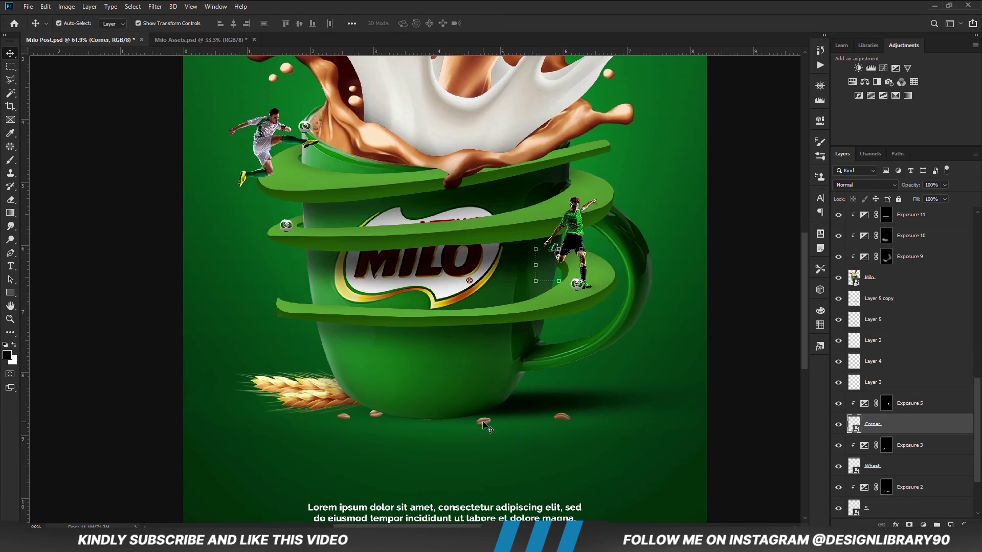
left_click(483, 422)
scroll(895, 455, "down", 3)
left_click(896, 454)
key("ctrl+alt+shift+n")
left_click_drag(894, 447, 896, 478)
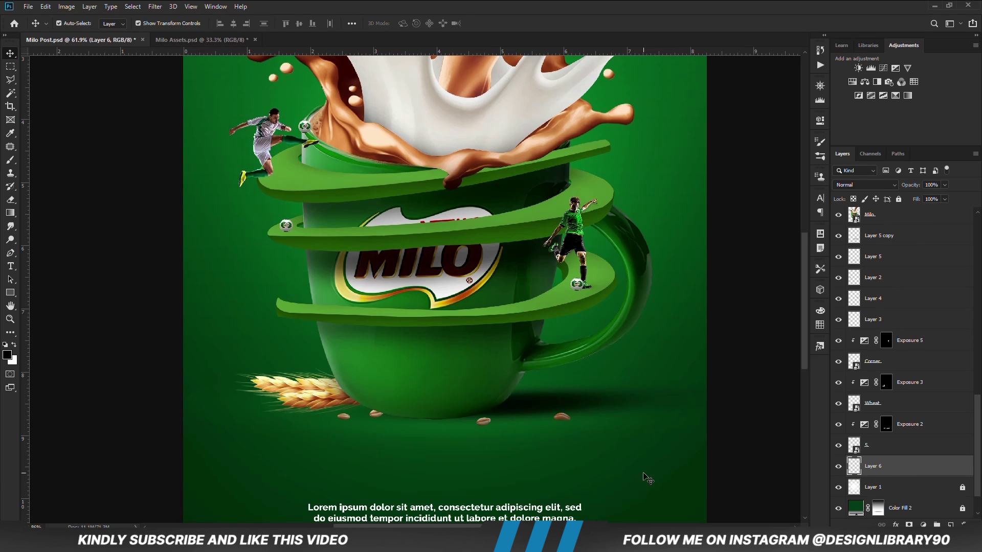
Paint small black contact shadows under the scattered beans with a much smaller flattened brush and lower the layer's opacity to 47%
key("b")
scroll(555, 427, "up", 2)
key("bracketleft")
key("bracketleft")
key("bracketleft")
key("bracketleft")
key("bracketleft")
key("bracketleft")
key("bracketleft")
key("bracketleft")
left_click(570, 419)
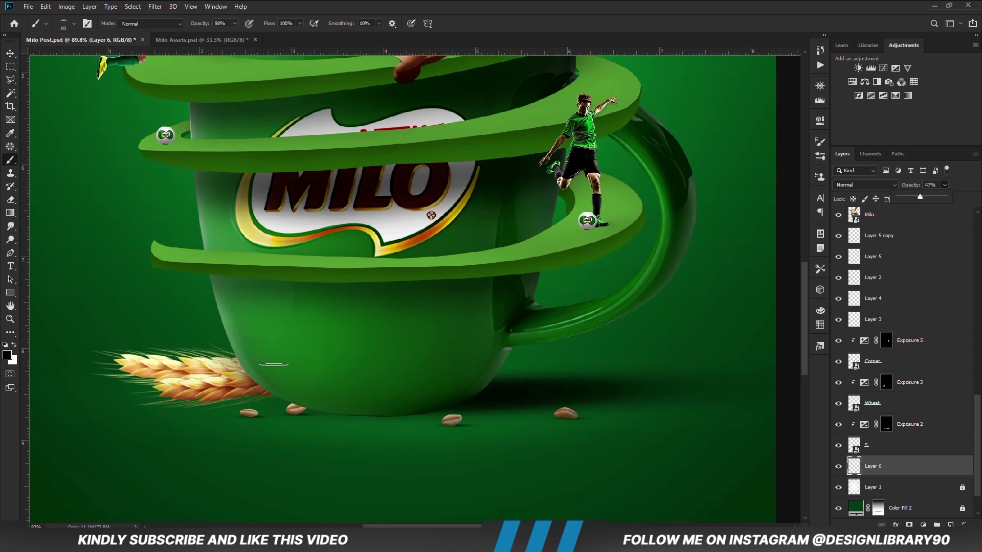
Add another layer beneath the beans and enlarge the brush for additional ground shadows
key("ctrl+shift+alt+n")
key("bracketright")
key("bracketright")
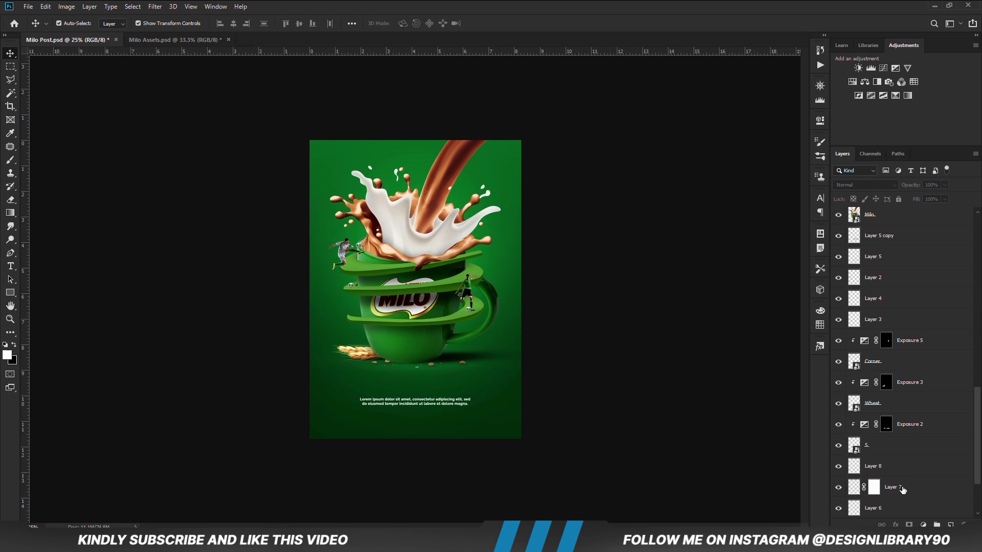
Add a Curves adjustment above all layers, shape it into a gentle S-curve and lower its opacity to 77%
left_click(923, 525)
left_click(916, 392)
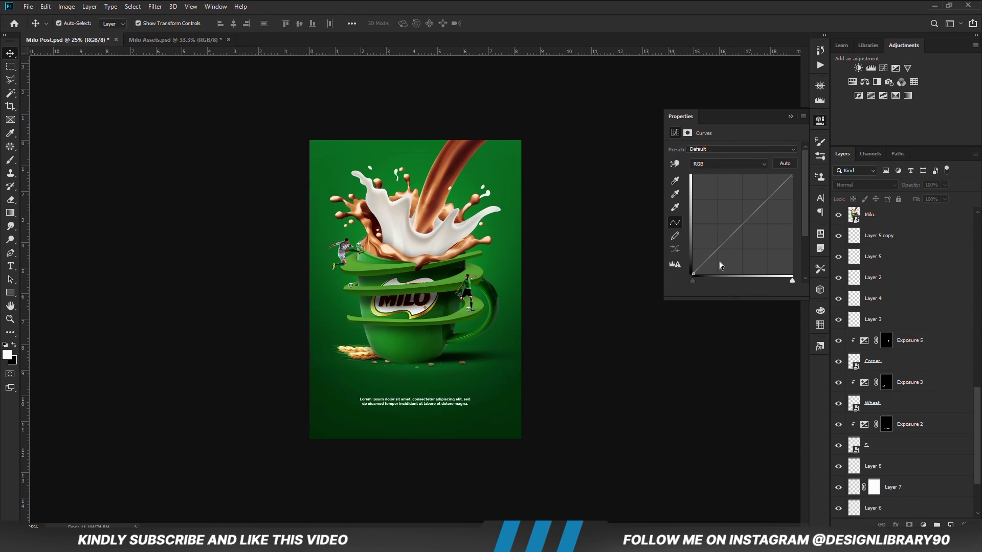
left_click(717, 258)
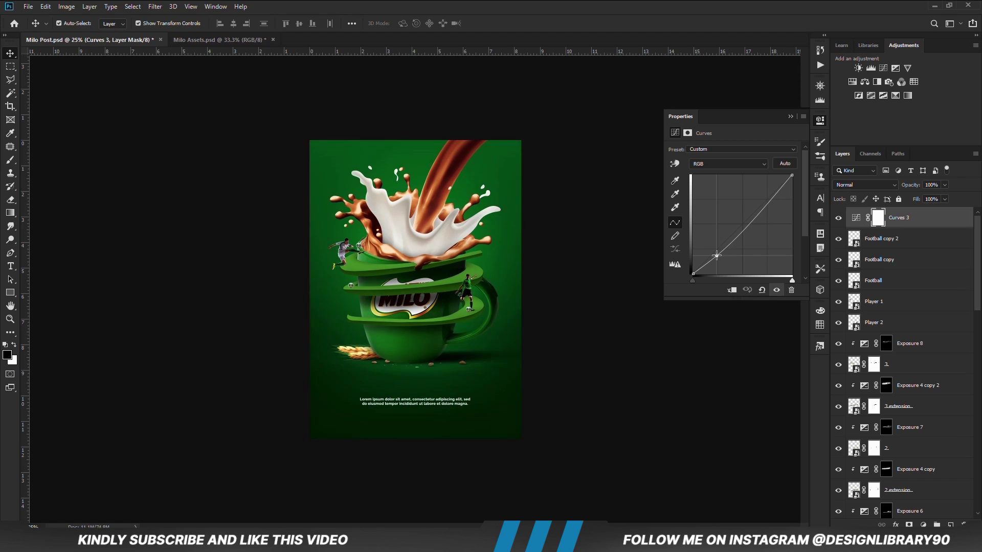
left_click_drag(754, 215, 754, 212)
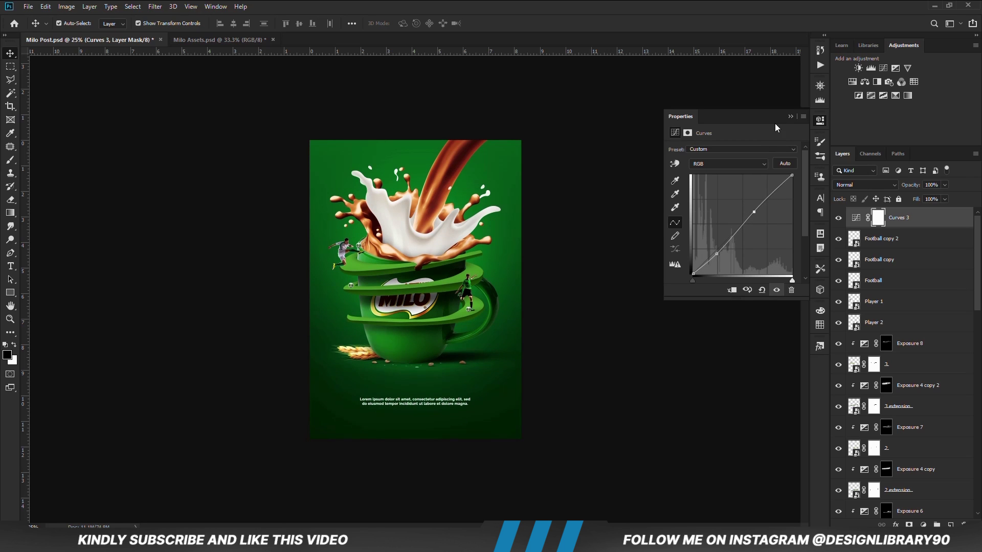
left_click(791, 117)
left_click(839, 219)
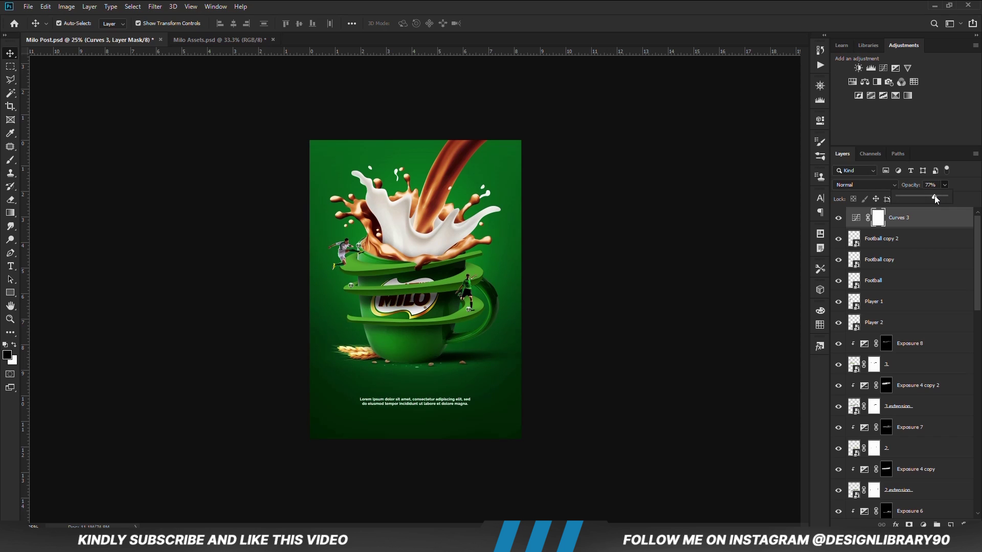
left_click(606, 307)
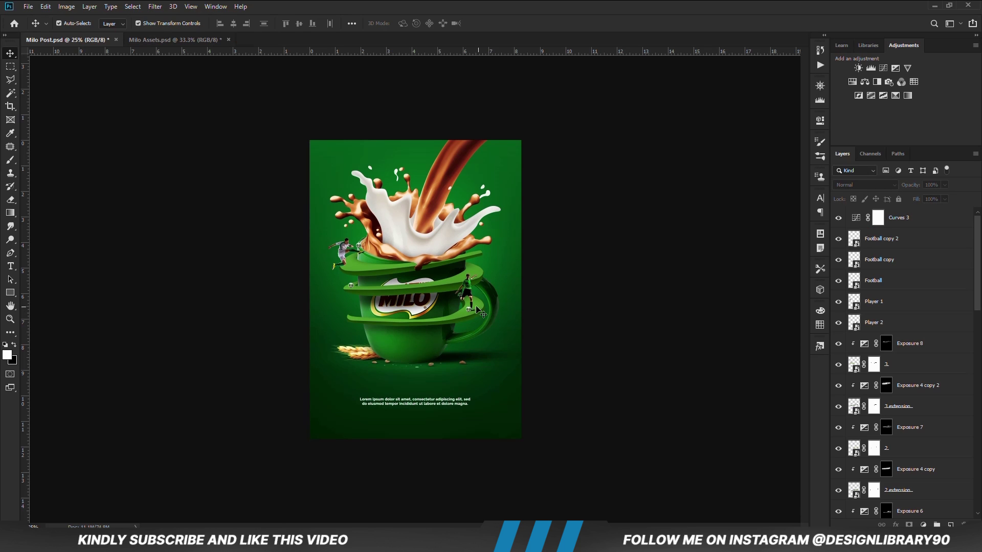
Add an Exposure adjustment of -1.78 clipped to the football at the green-shirted player's feet and invert its mask
scroll(454, 298, "up", 5)
left_click(505, 341)
left_click(923, 525)
left_click(929, 402)
left_click(731, 291)
left_click_drag(732, 176, 716, 176)
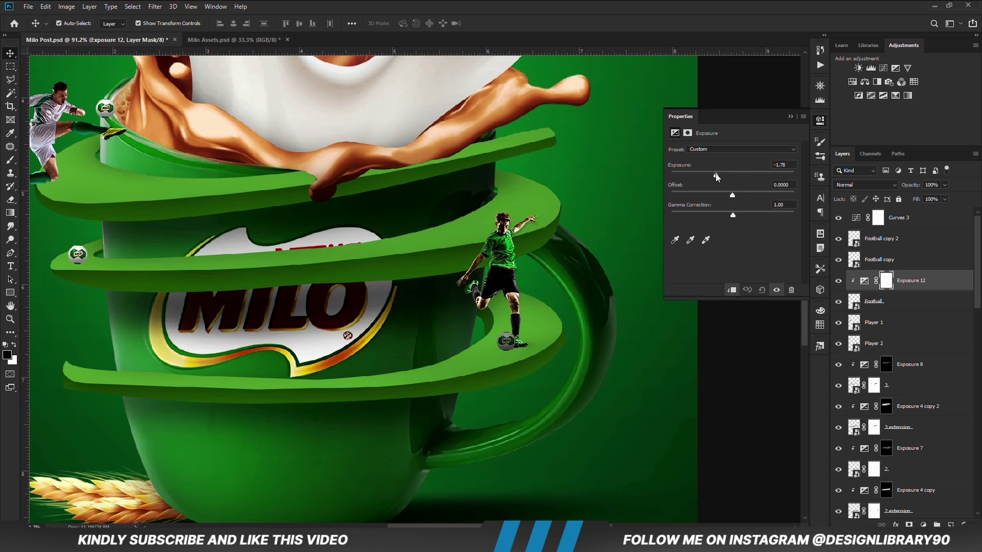
left_click(790, 118)
key("ctrl+i")
Set up a small soft round white brush at 27% opacity to shade the football on its Exposure mask
key("b")
right_click(260, 333)
left_click(234, 24)
left_click(317, 2)
key("x")
key("bracketleft")
key("bracketleft")
key("bracketleft")
key("bracketleft")
key("bracketleft")
key("bracketleft")
key("bracketleft")
key("bracketleft")
right_click(522, 354)
left_click_drag(645, 394, 568, 394)
key("Return")
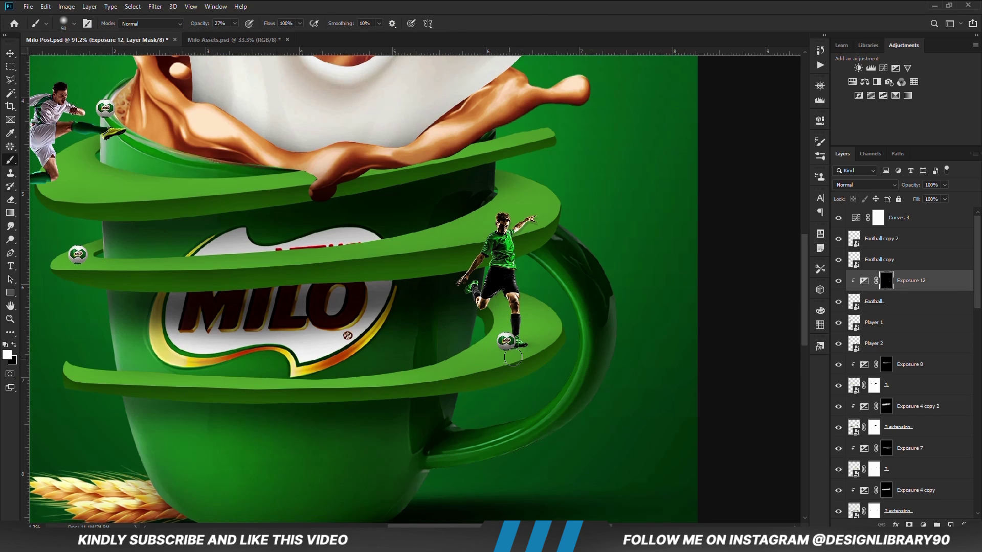
Add a second darkening Exposure adjustment clipped to the football, invert its mask and shade subtly with a larger, 10% opacity brush
left_click(923, 525)
left_click(920, 404)
left_click(732, 290)
left_click_drag(732, 175, 715, 175)
left_click(790, 118)
key("ctrl+i")
key("bracketright")
key("1")
key("v")
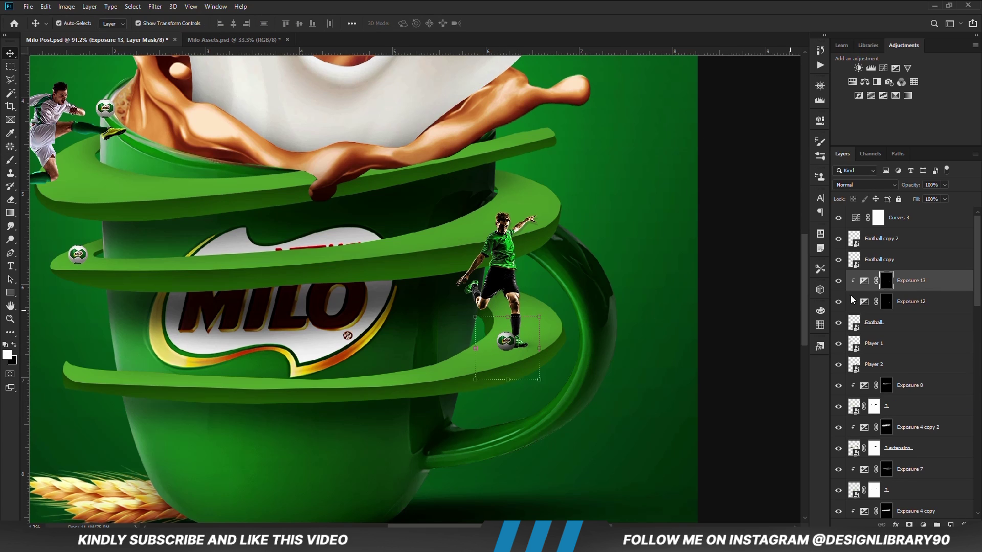
Add a layer beneath the football and paint its contact shadow with a flattened black brush at 100% opacity
left_click(903, 324)
left_click(905, 344)
left_click(950, 525)
key("b")
left_click_drag(234, 26, 278, 38)
key("x")
right_click(505, 355)
left_click_drag(527, 376, 527, 384)
key("Return")
key("bracketleft")
key("bracketleft")
left_click(506, 351)
Build up wider football shadows on two more layers, set the uppermost to 59% opacity and add a mask to it
scroll(506, 351, "up", 7)
key("bracketright")
key("bracketright")
key("bracketright")
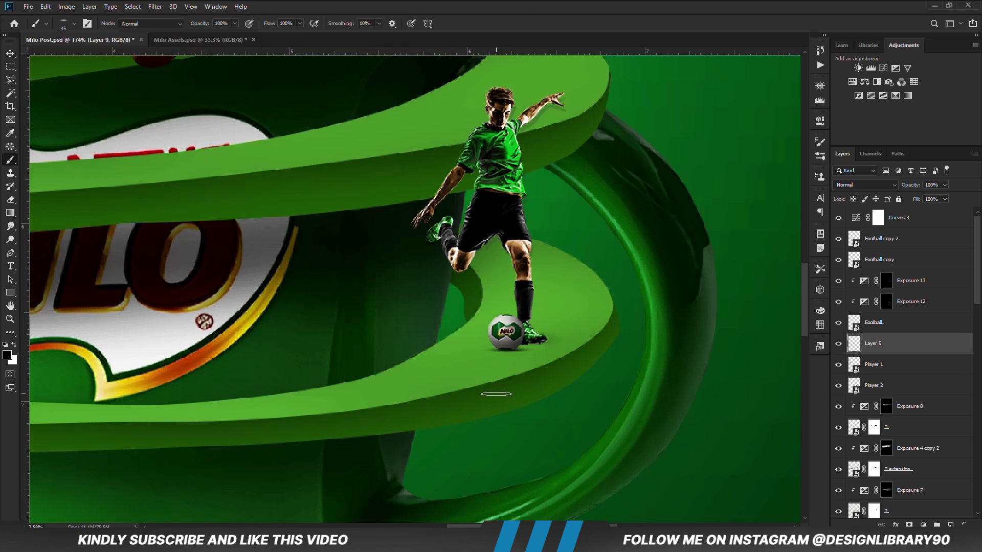
key("ctrl+shift+alt+n")
left_click(951, 525)
key("bracketright")
key("bracketright")
key("bracketright")
left_click(473, 329)
left_click_drag(944, 186, 926, 198)
left_click(909, 525)
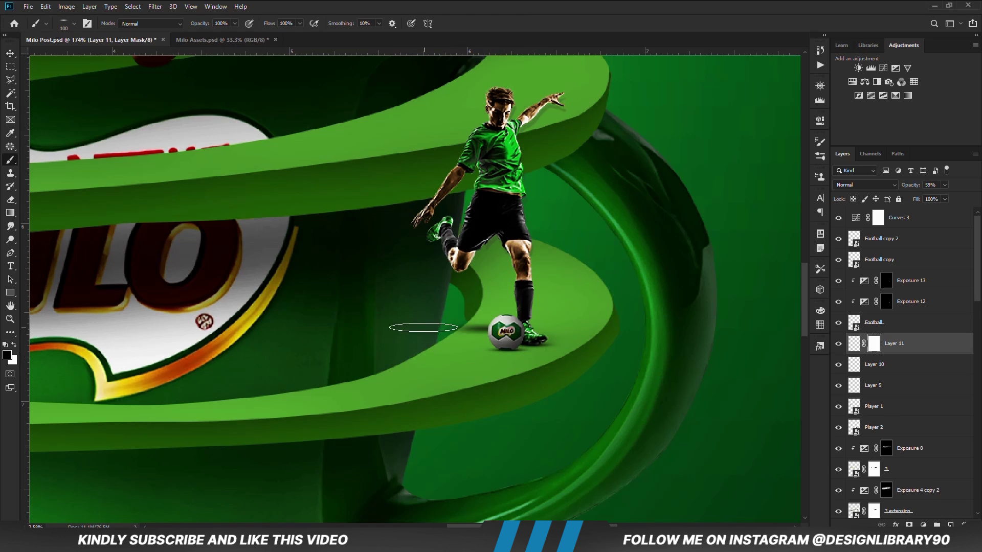
key("v")
Add a darkening Exposure adjustment clipped to the white-kit player and invert its mask
key("ctrl+0")
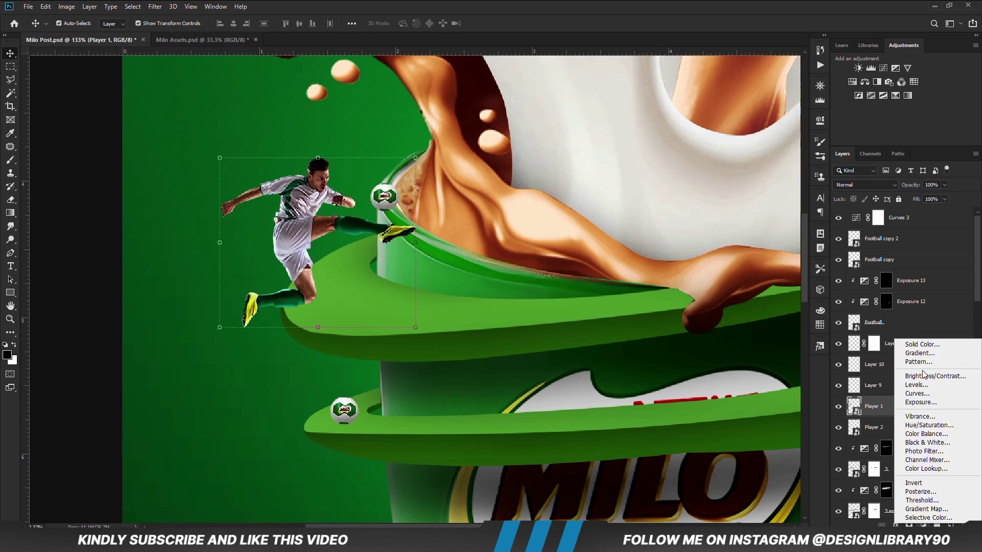
left_click(920, 404)
left_click_drag(732, 175, 712, 175)
left_click(791, 117)
key("ctrl+i")
Set up a soft white brush at 100 px and 16% opacity for shading the white-kit player's mask
key("b")
right_click(395, 197)
key("Return")
left_click_drag(235, 24, 195, 38)
key("x")
key("bracketleft")
key("bracketleft")
key("bracketleft")
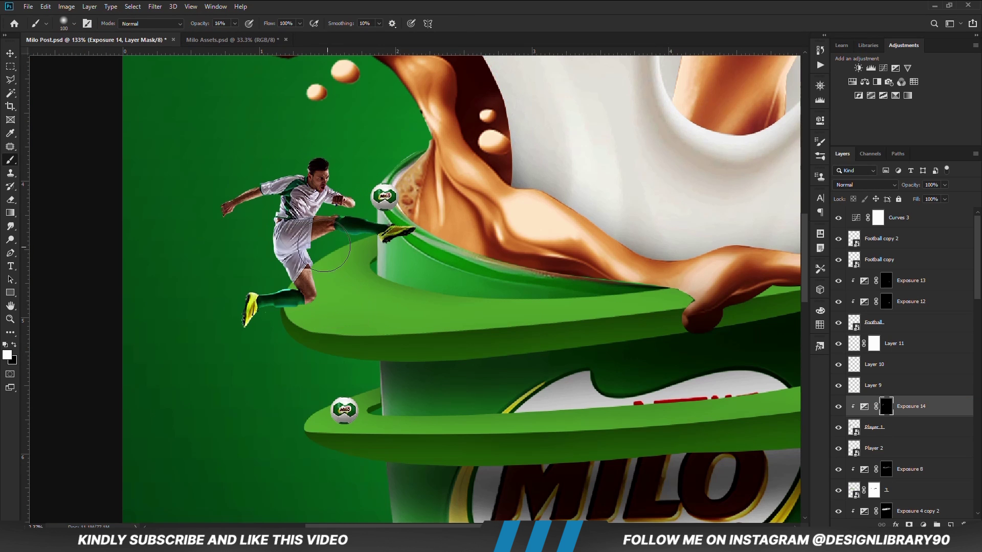
Add a yellow Solid Color fill layer above the white-kit player's Exposure adjustment
left_click(923, 524)
left_click(922, 346)
double_click(402, 201)
right_click(404, 201)
left_click(423, 235)
left_click(588, 27)
key("ctrl+v")
left_click(775, 121)
Clip the yellow fill to the white-kit player, set its blend mode to Overlay and invert its mask
right_click(904, 407)
left_click(803, 295)
left_click(872, 186)
left_click(864, 307)
left_click(886, 407)
key("ctrl+i")
Paint warm yellow light along the white-kit player's arm, back and shorts on the fill's mask at 30% brush opacity
left_click_drag(234, 24, 241, 38)
left_click_drag(255, 178, 230, 197)
left_click_drag(260, 230, 266, 255)
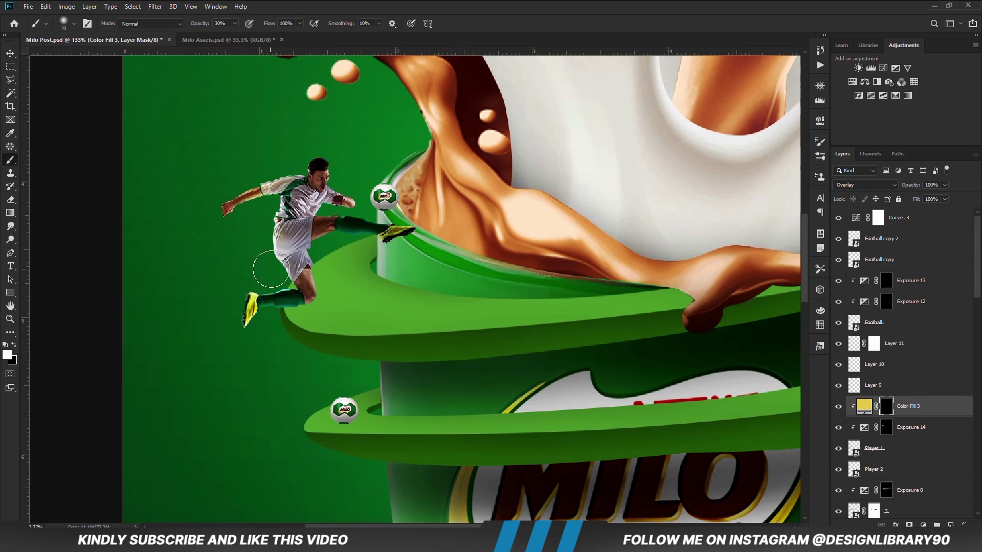
key("x")
key("x")
key("v")
left_click(228, 292)
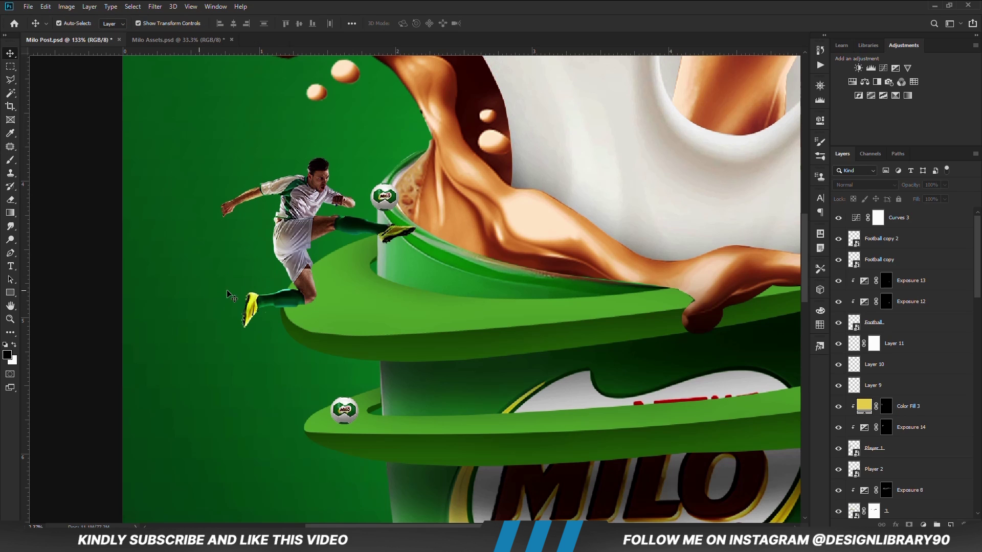
Add a new empty layer directly beneath the white-kit player's layer for a shadow
left_click(309, 303)
left_click(900, 326)
left_click(934, 448)
left_click(919, 473)
left_click(950, 524)
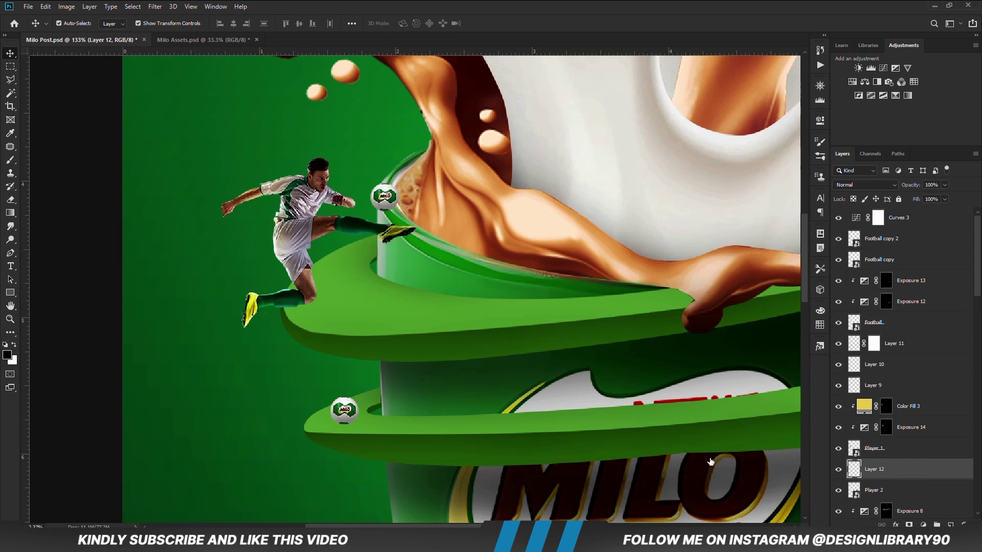
Set the Brush tool to 100% opacity and flatten its soft tip into a thin horizontal ellipse
right_click(10, 160)
left_click(60, 160)
left_click_drag(235, 23, 318, 5)
right_click(336, 276)
left_click_drag(363, 310, 365, 309)
Paint a flat, soft black shadow on the upper green ribbon beneath the white-kit player with a 125 px brush
left_click(321, 322)
key("bracketright")
key("bracketright")
key("bracketright")
key("bracketright")
right_click(340, 310)
left_click_drag(368, 343, 369, 340)
left_click(323, 309)
left_click(328, 315)
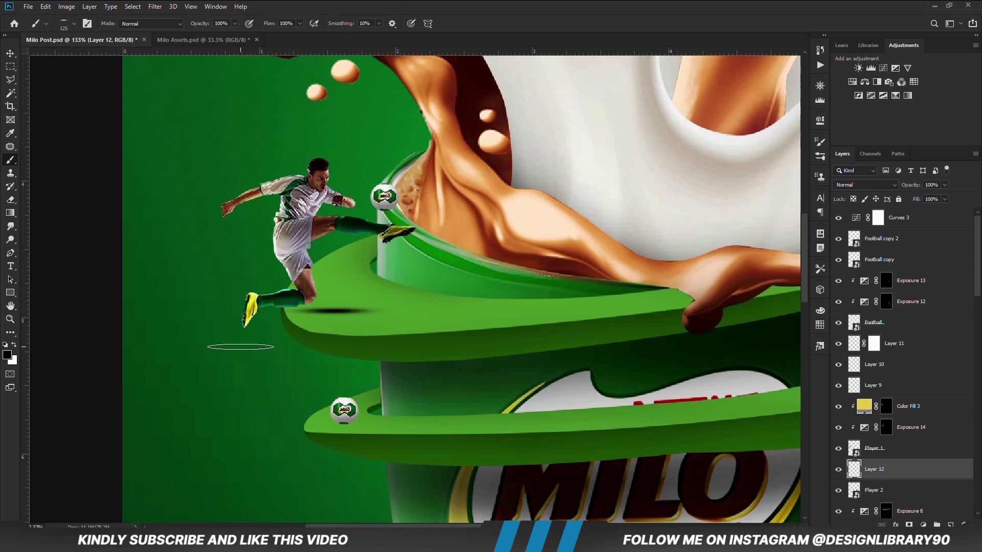
Nudge the white-kit player's shadow slightly down on the upper ribbon and deselect its layer
key("v")
key("Down")
key("Down")
key("Down")
key("Down")
key("Down")
key("Down")
key("Down")
key("Down")
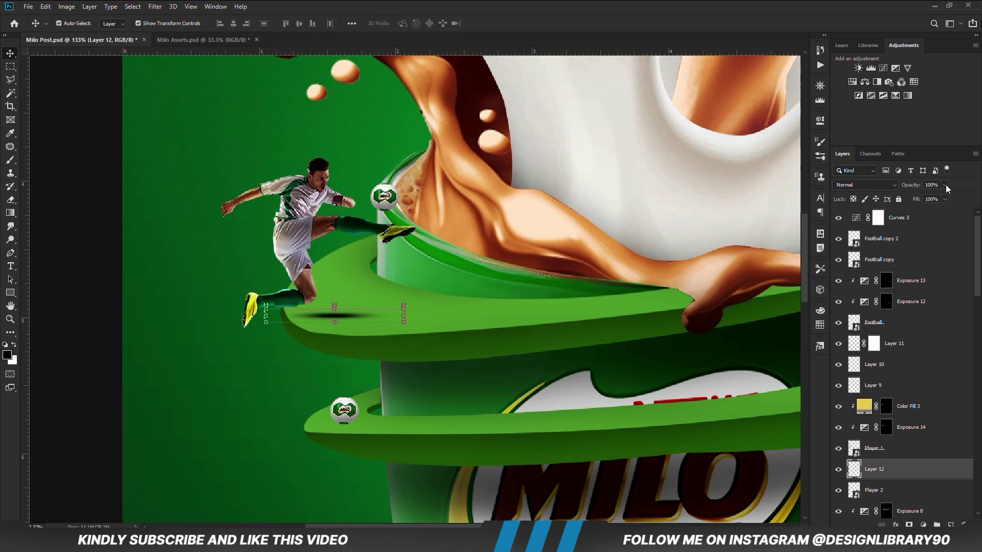
left_click(99, 351)
key("ctrl+0")
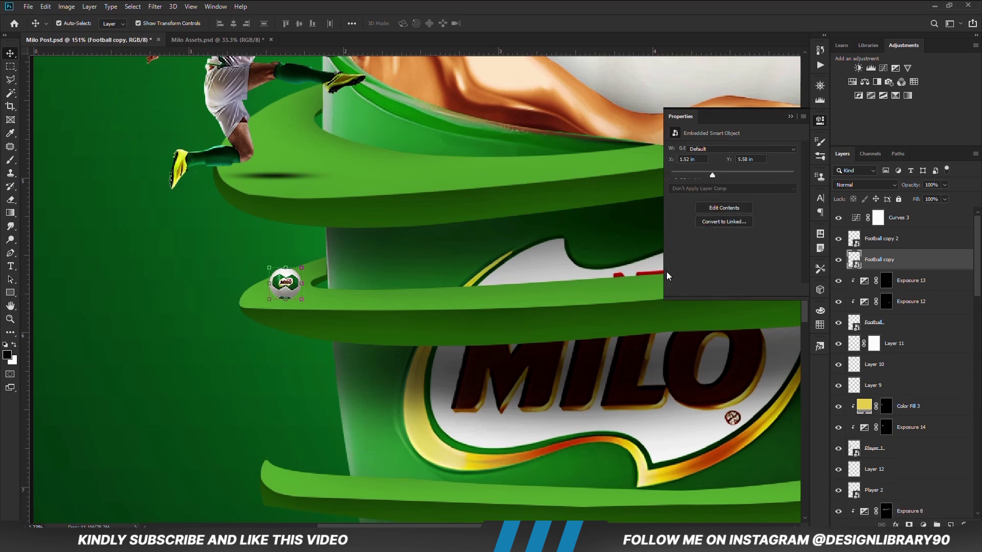
Clip an Exposure adjustment to the football on the ribbon below the white-kit player, lower its exposure and invert its mask
left_click(731, 289)
left_click_drag(733, 176, 705, 176)
left_click(791, 116)
key("ctrl+i")
Paint shading along the football's lower right side on the Exposure mask with a soft 50 px brush at 26% opacity
key("b")
right_click(303, 319)
left_click(234, 24)
left_click_drag(238, 35, 199, 38)
key("bracketleft")
key("bracketleft")
key("bracketleft")
key("bracketleft")
key("bracketleft")
key("bracketleft")
left_click_drag(308, 291, 291, 297)
Clip a second Exposure adjustment of -1.22 to the same football, invert its mask and paint shading along the ball's underside
left_click(923, 524)
left_click(915, 402)
left_click(732, 290)
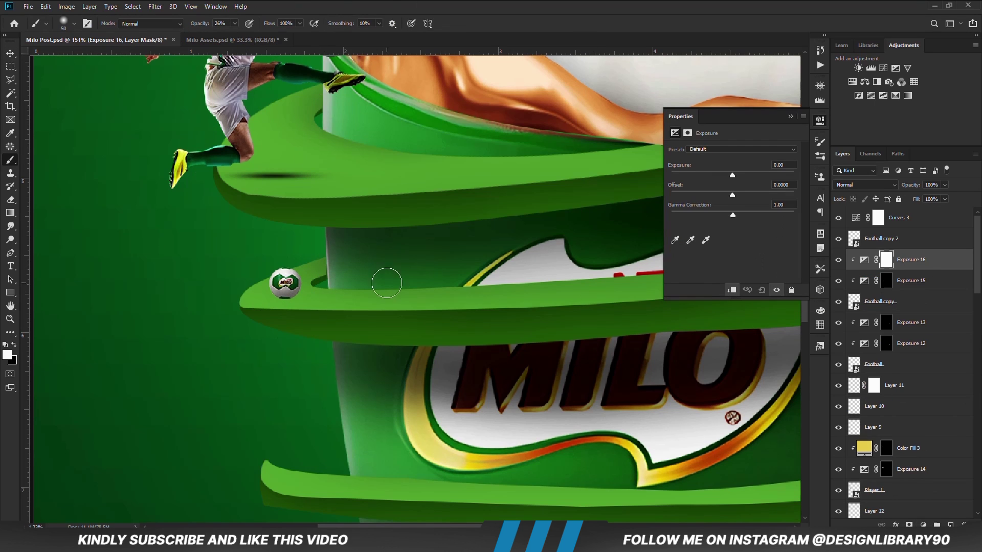
left_click_drag(732, 175, 721, 175)
key("ctrl+i")
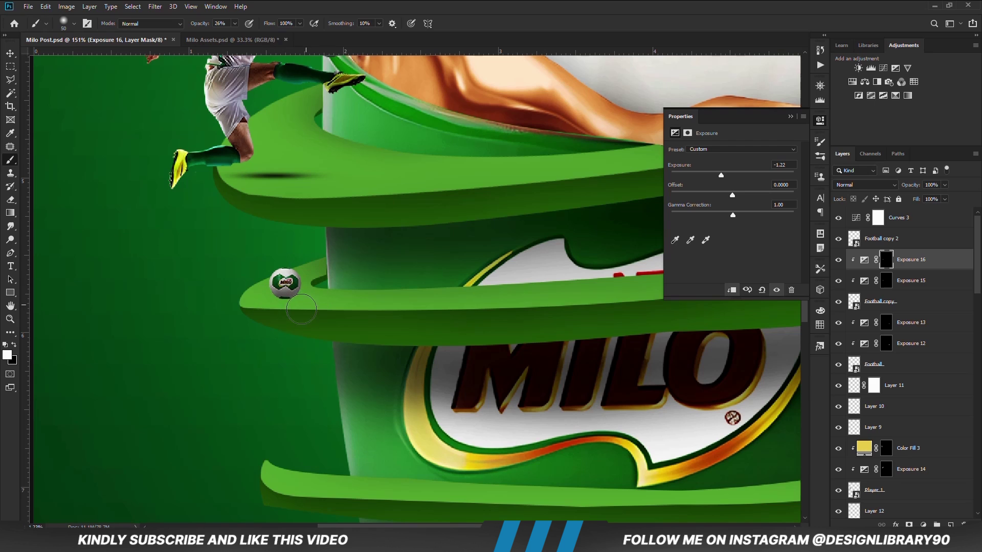
left_click_drag(313, 304, 267, 307)
left_click(791, 116)
Add a new empty layer directly beneath the shaded football's layer for its shadow
key("v")
scroll(413, 266, "down", 5)
left_click(903, 252, "ctrl")
left_click(903, 246)
left_click(911, 260)
left_click(912, 303)
left_click(913, 322)
left_click(950, 524)
Flatten the soft brush tip into a thin ellipse and set its opacity to 100% for the football's shadow
key("b")
right_click(352, 298)
left_click_drag(381, 339, 381, 329)
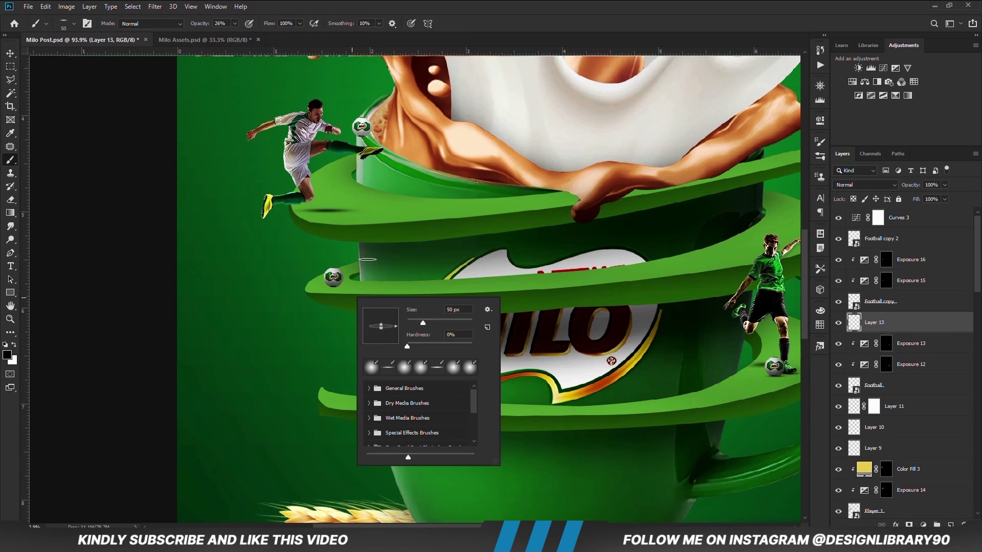
key("Escape")
key("0")
key("bracketright")
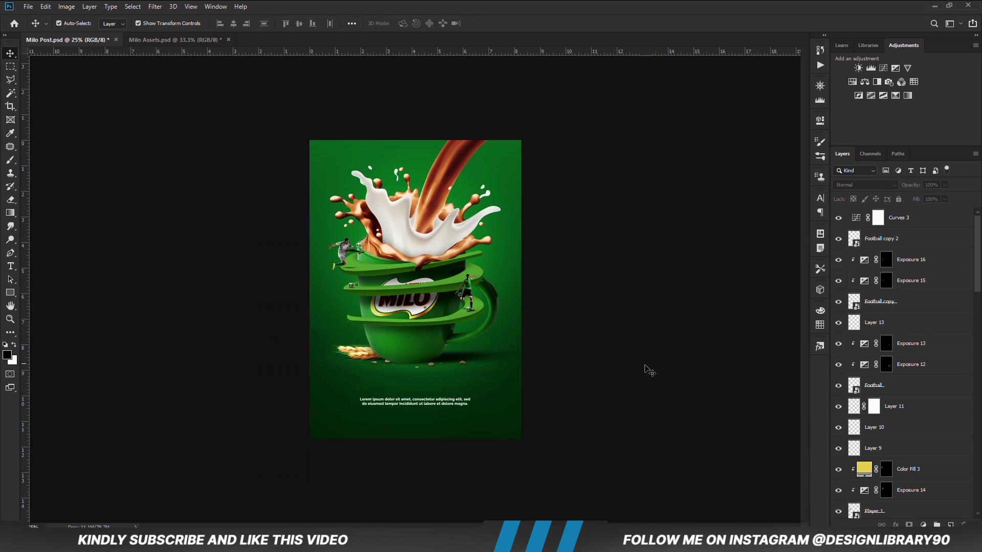
Save the poster and prepare a new empty layer above all others with a soft round 338 px brush
key("ctrl+s")
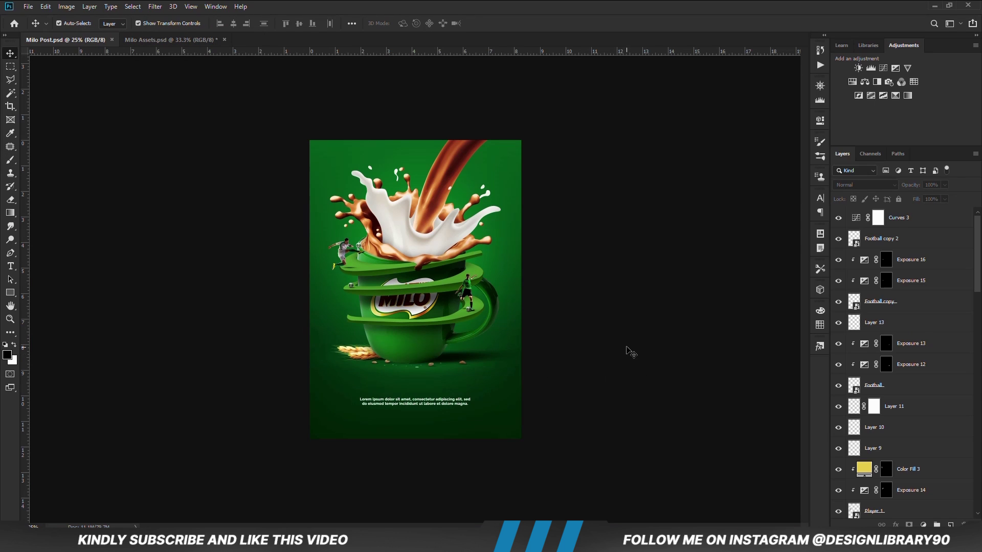
left_click(949, 519)
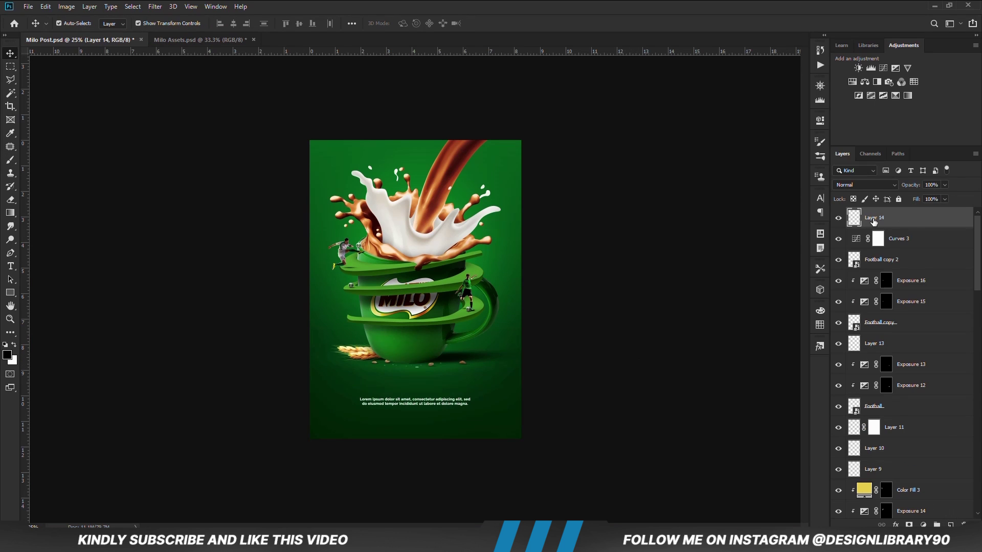
left_click(10, 160)
left_click(64, 160)
right_click(362, 223)
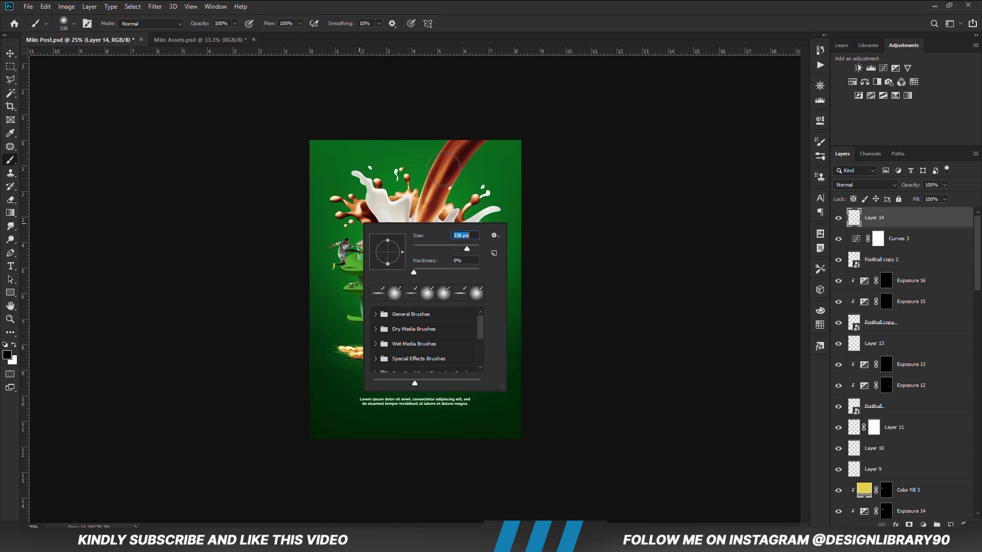
key("Return")
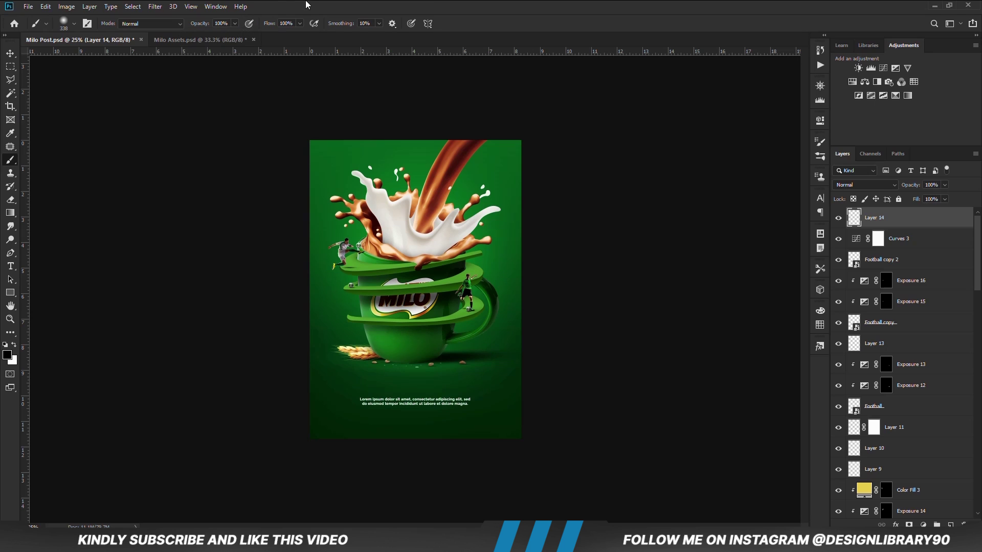
Copy the colour code ebcd4a from the Notepad window and set it as the foreground color in Photoshop
key("alt+Tab")
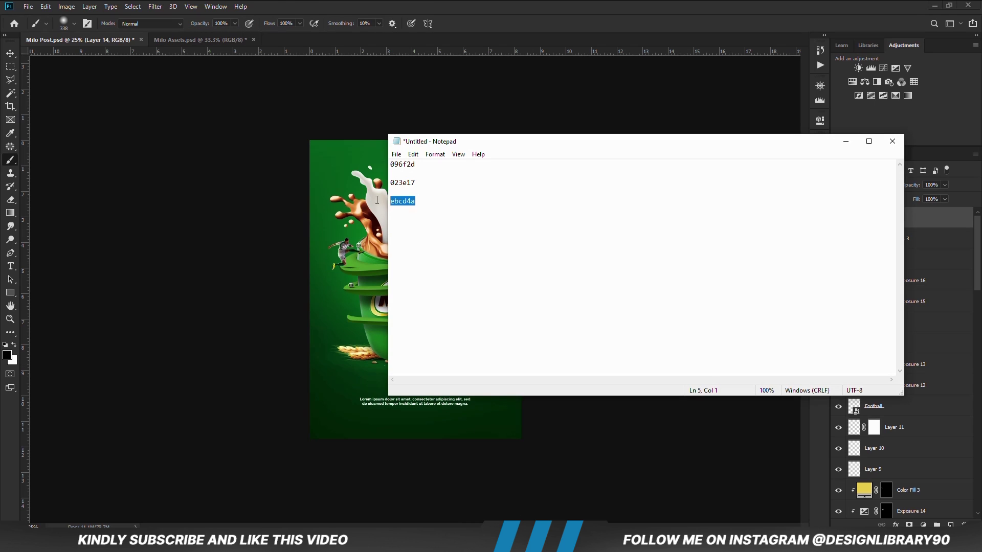
right_click(396, 201)
left_click(409, 233)
key("alt+Tab")
left_click(8, 355)
right_click(722, 289)
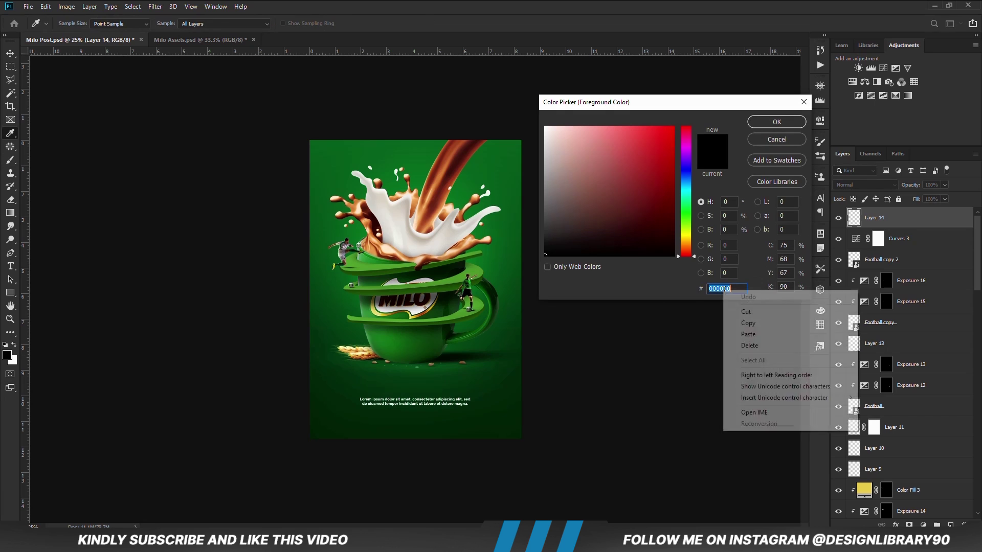
left_click(747, 335)
left_click(776, 122)
key("b")
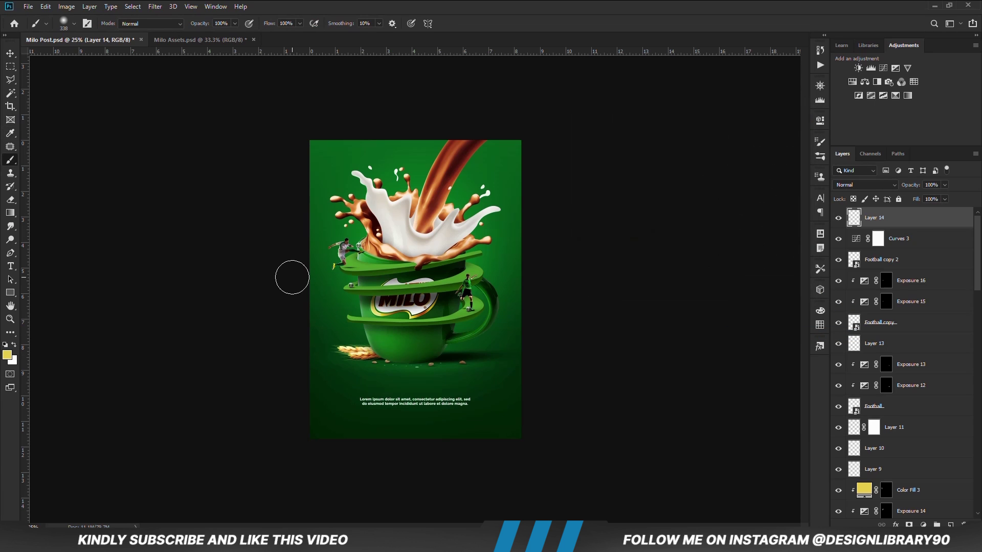
Enlarge the brush to 2000 px and dab a soft yellow glow over the poster's left edge on the new layer
key("bracketright")
key("bracketright")
key("bracketright")
key("bracketright")
key("bracketright")
key("bracketright")
key("bracketright")
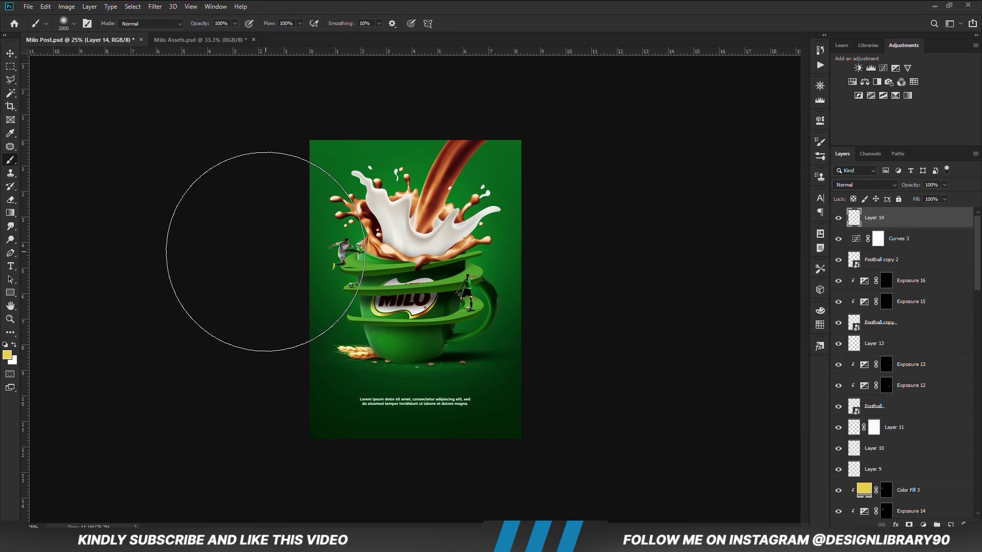
left_click(265, 252)
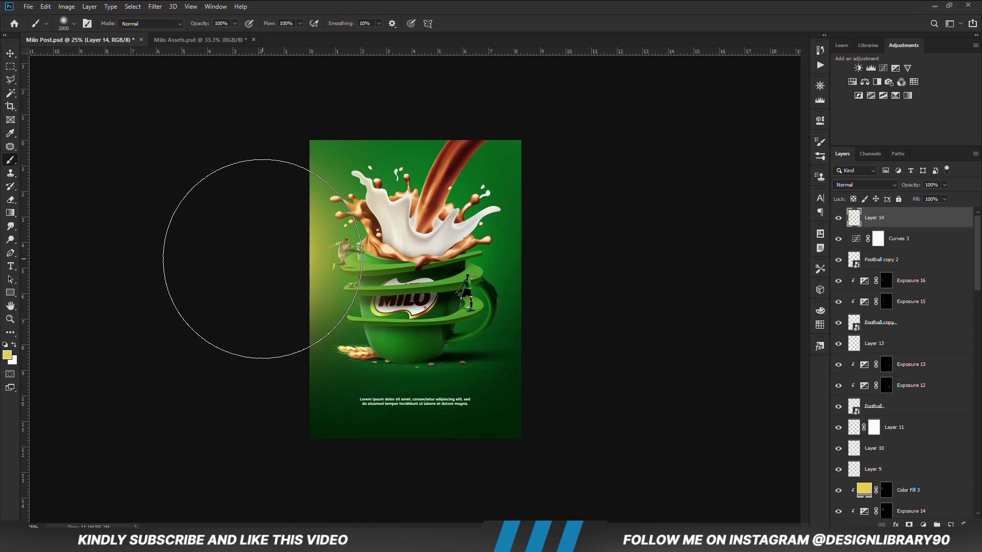
Set the yellow glow layer's blend mode to Linear Dodge (Add) and its opacity to 66%
left_click(10, 53)
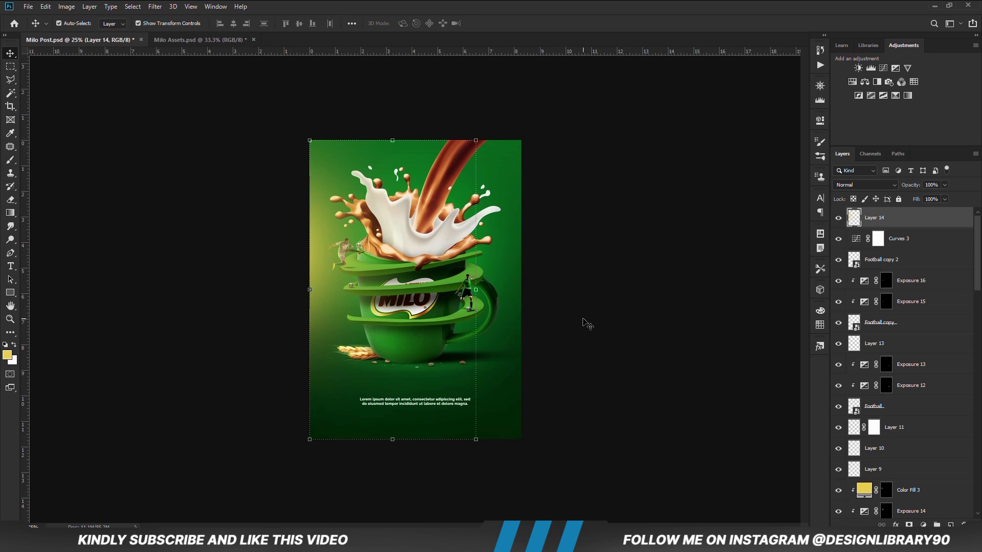
left_click(879, 186)
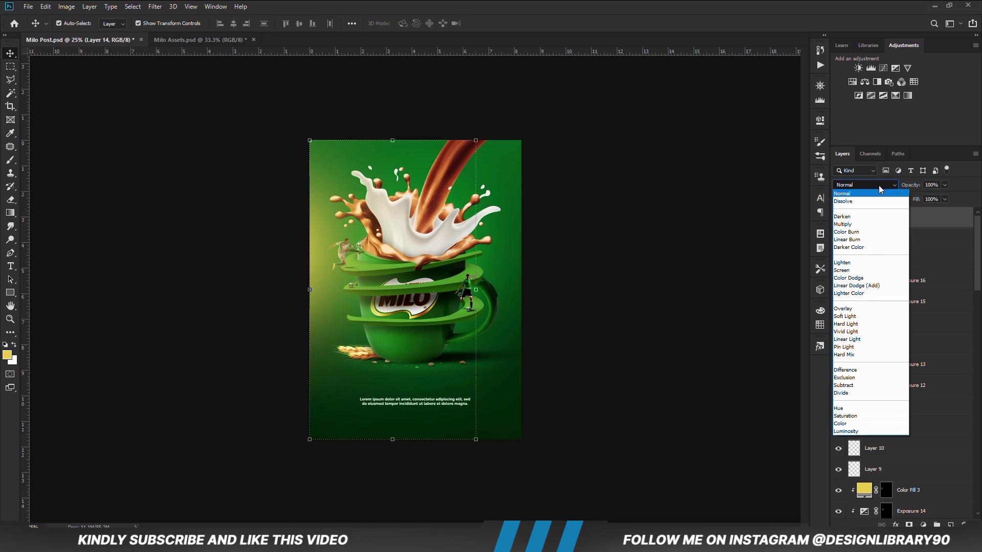
left_click(859, 287)
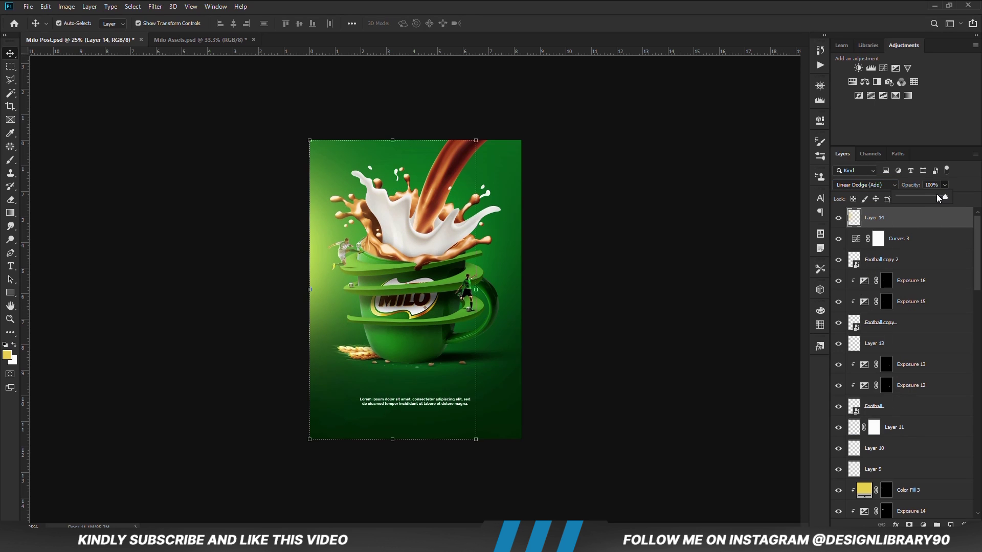
left_click_drag(938, 201, 923, 201)
Scale the yellow glow layer to 104.79% and duplicate it, readying the copy for free transformation
left_click_drag(391, 141, 392, 131)
left_click_drag(385, 444, 387, 445)
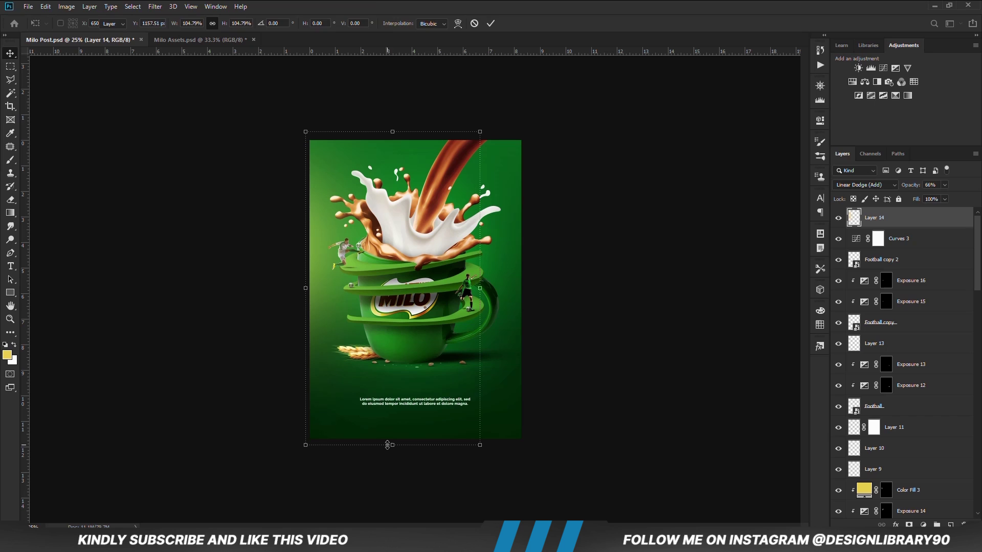
key("Return")
key("ctrl+j")
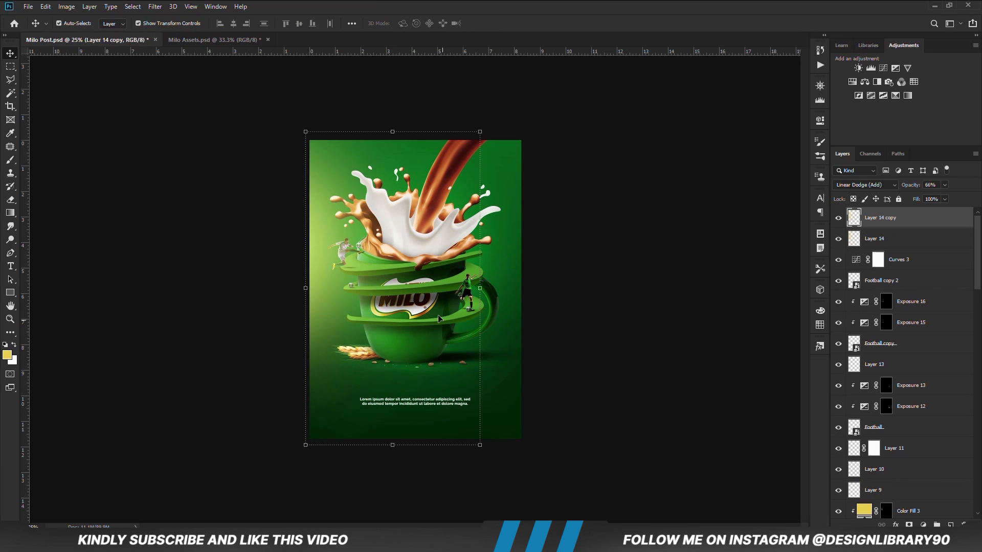
key("ctrl+t")
right_click(388, 236)
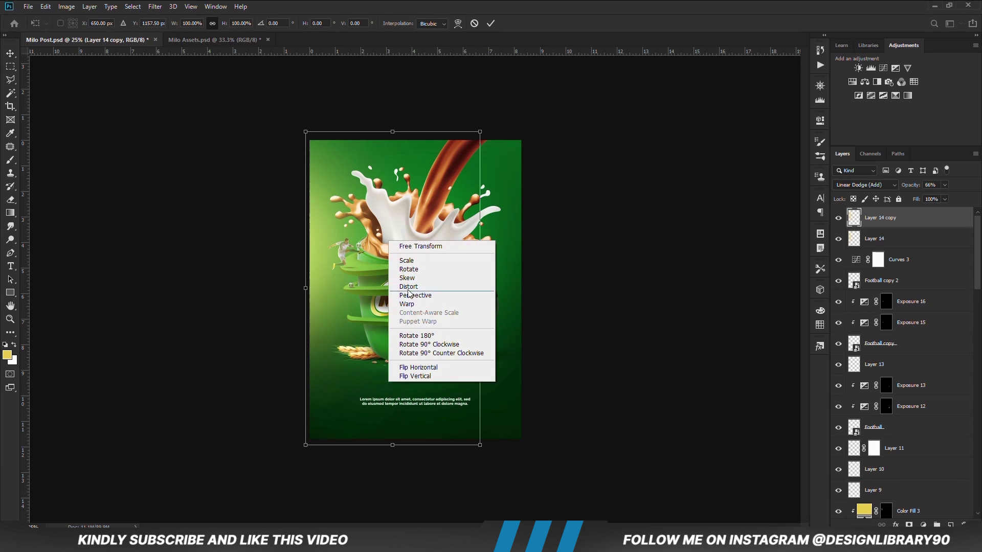
left_click(433, 376)
key("ctrl+z")
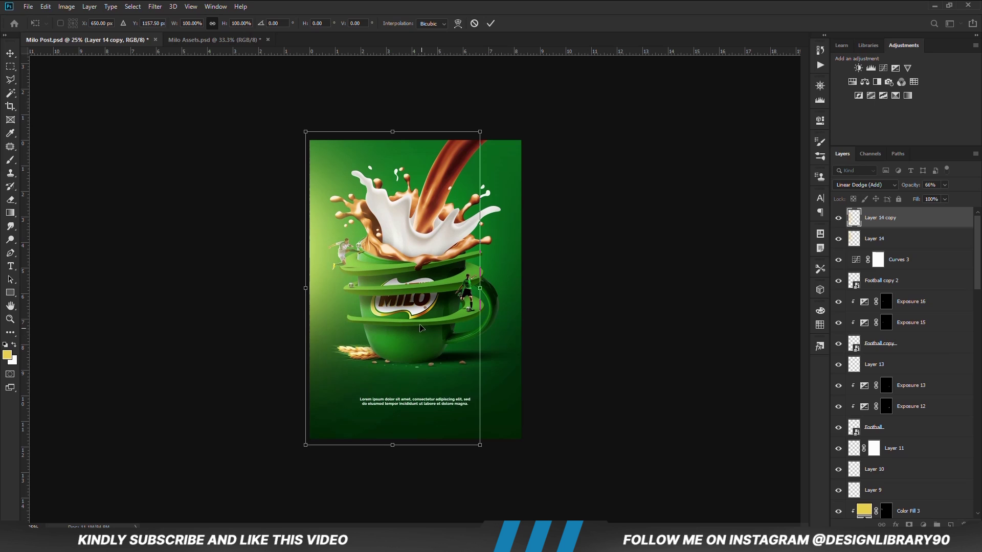
Flip the duplicated glow horizontally and move it to the poster's right edge
right_click(418, 258)
left_click(446, 446)
left_click_drag(382, 313, 421, 306)
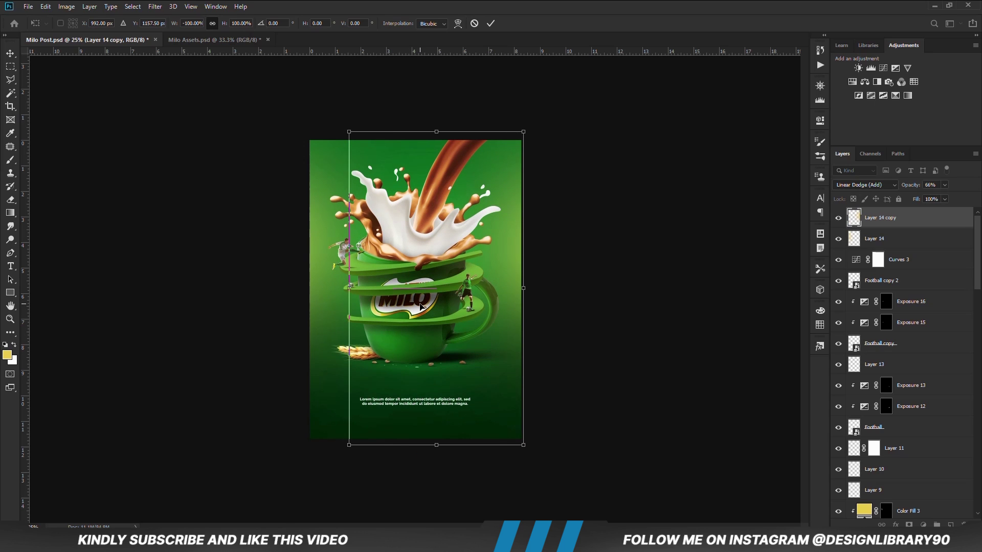
key("Return")
Set the right-hand glow copy's blend mode to Multiply and nudge it slightly to the right
left_click(869, 185)
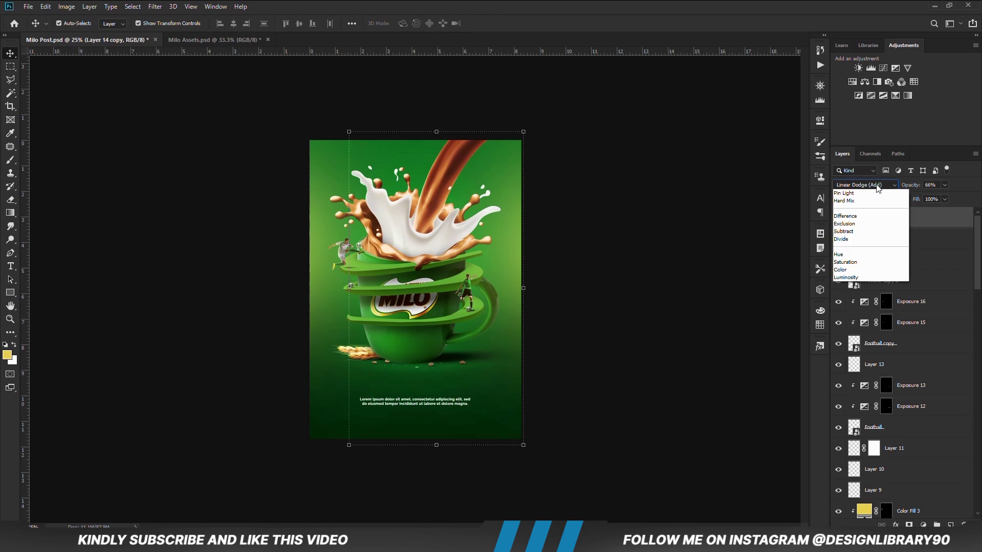
left_click(857, 225)
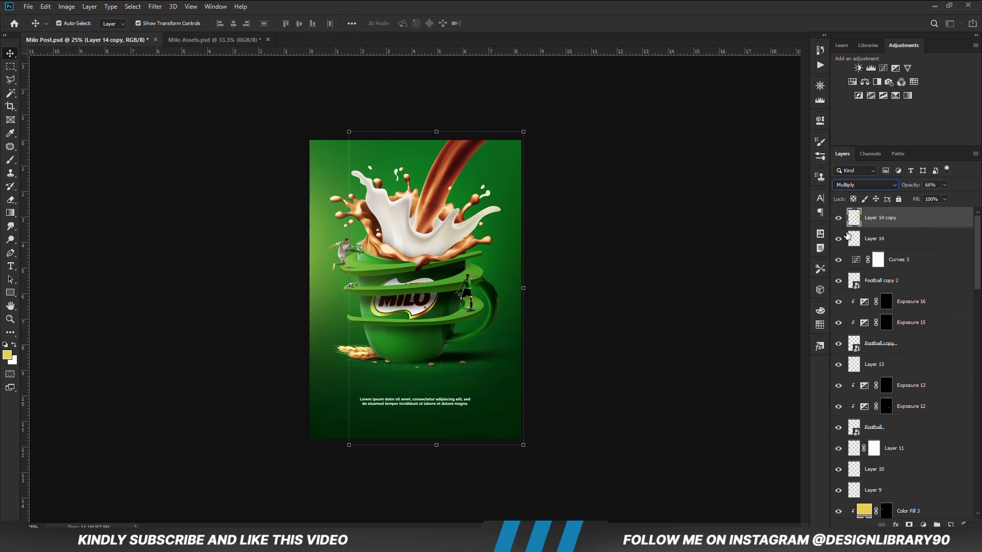
key("shift+Right")
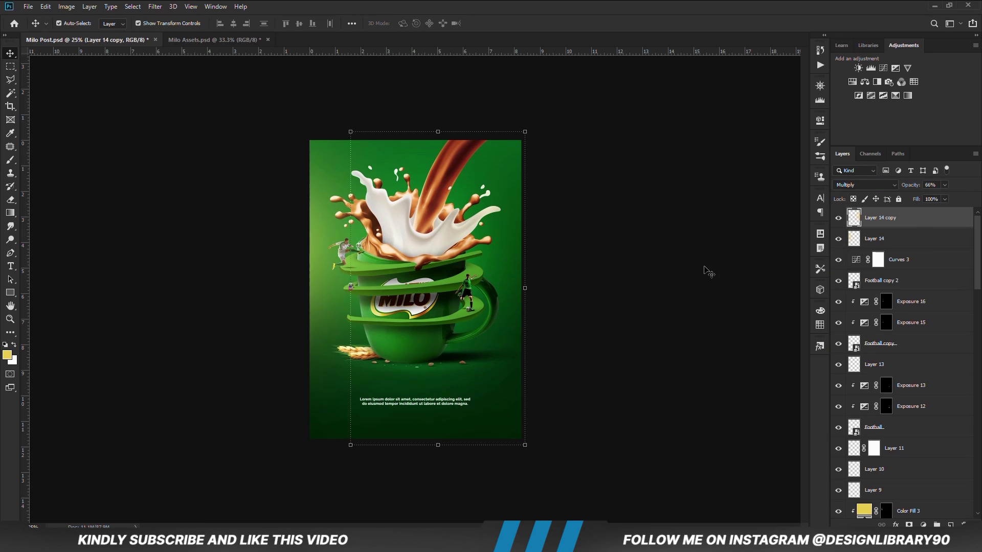
Duplicate the left yellow glow layer and give the copy a white (ffffff) Color Overlay
left_click(883, 244)
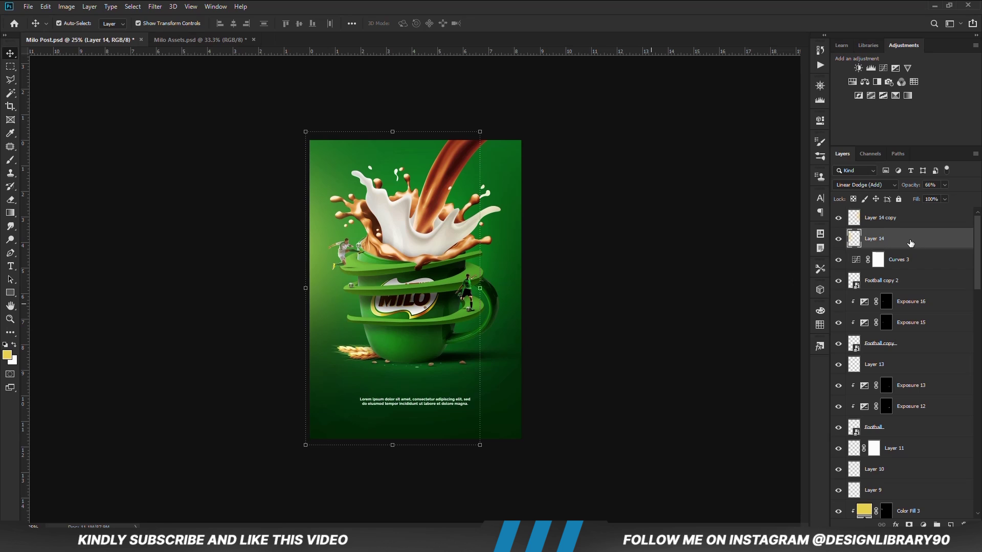
key("ctrl+j")
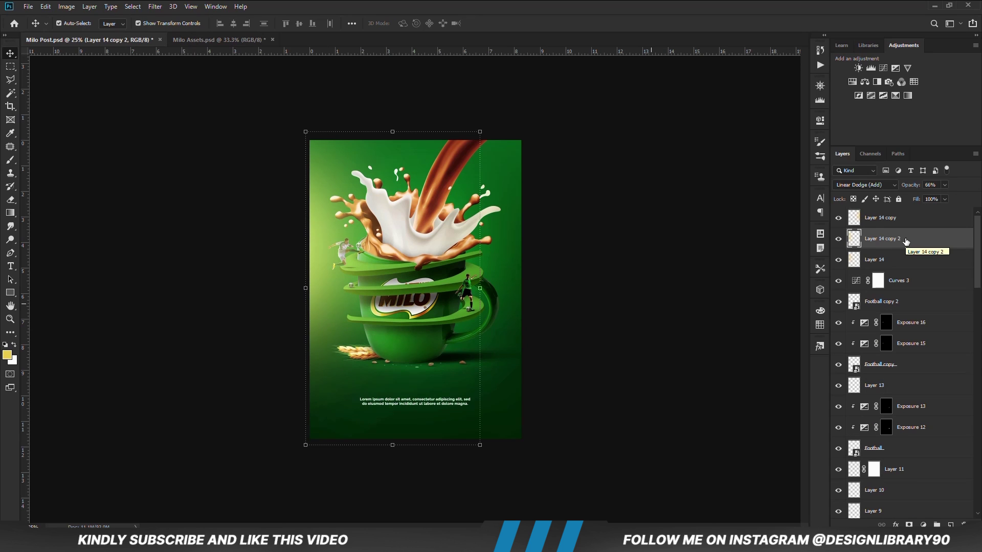
left_click(895, 525)
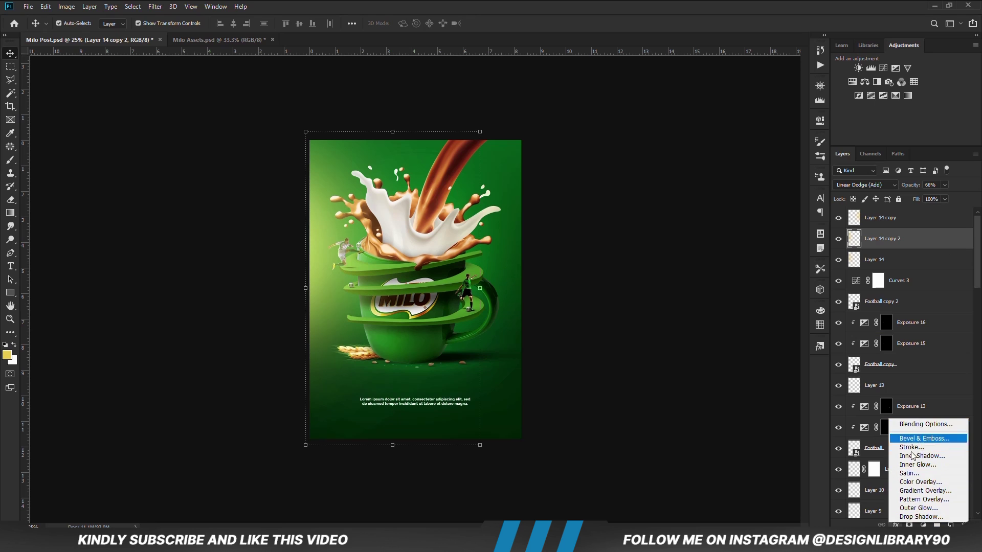
left_click(913, 483)
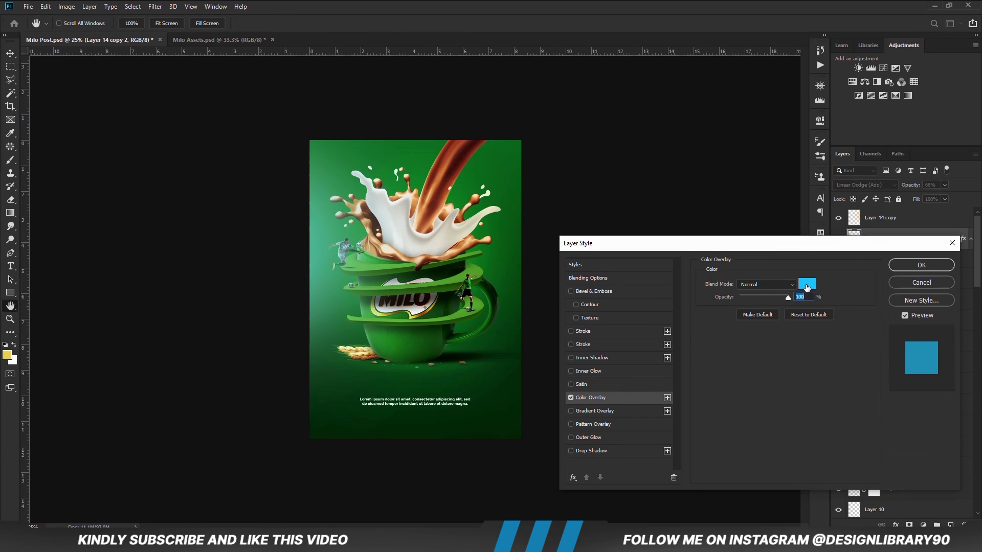
left_click(806, 288)
left_click_drag(592, 200, 545, 126)
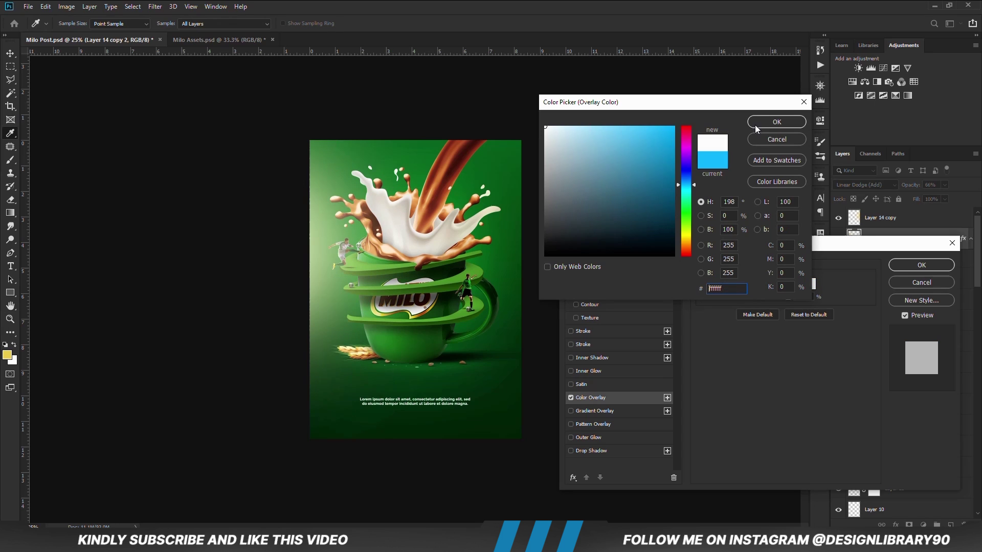
left_click(776, 122)
left_click(922, 265)
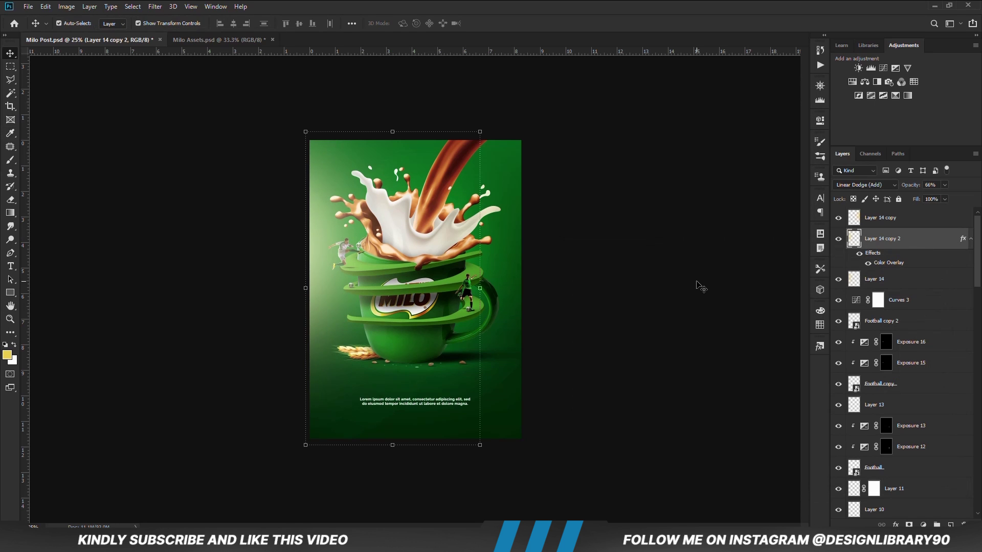
Convert the white glow copy to a smart object, blend it in Overlay at about 72% opacity, and save the document
right_click(882, 248)
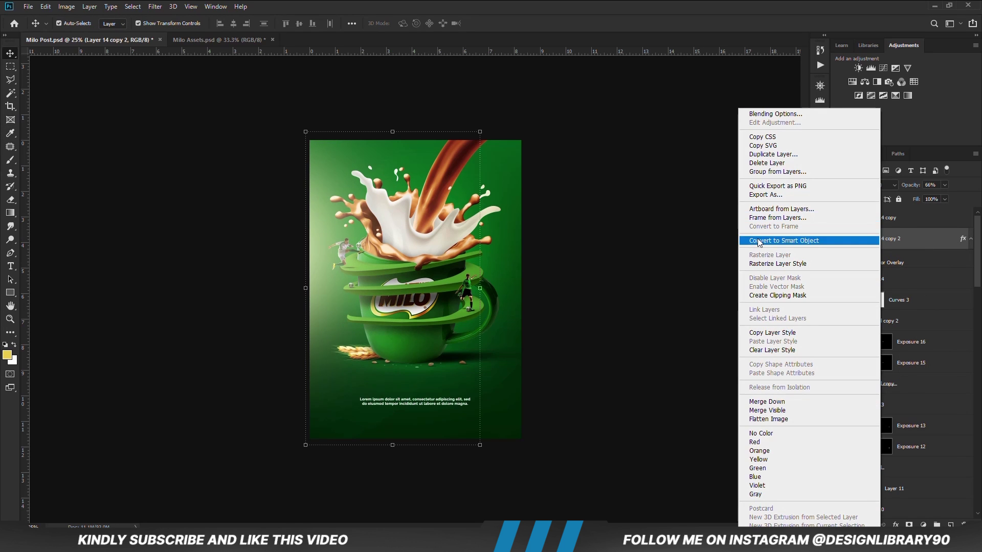
left_click(759, 241)
left_click(855, 187)
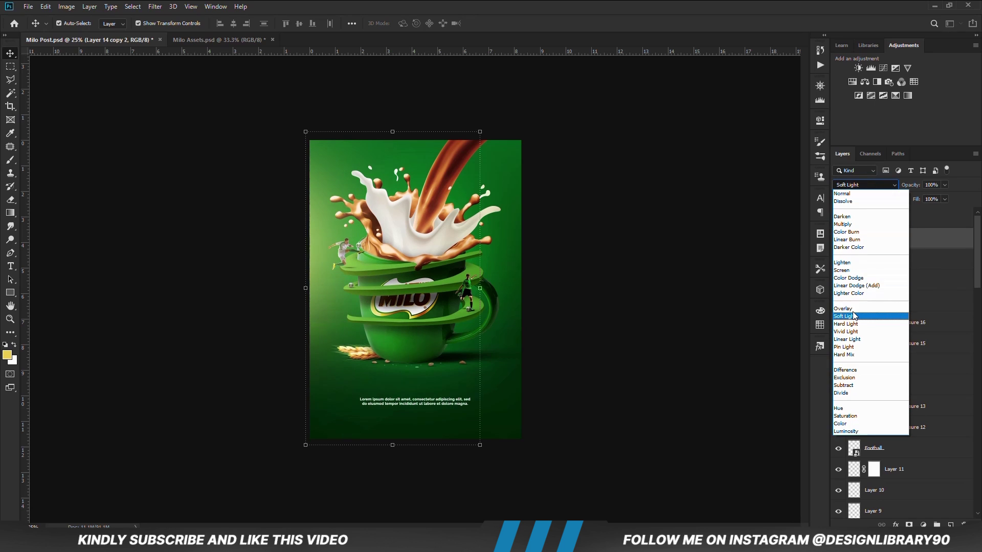
left_click(854, 309)
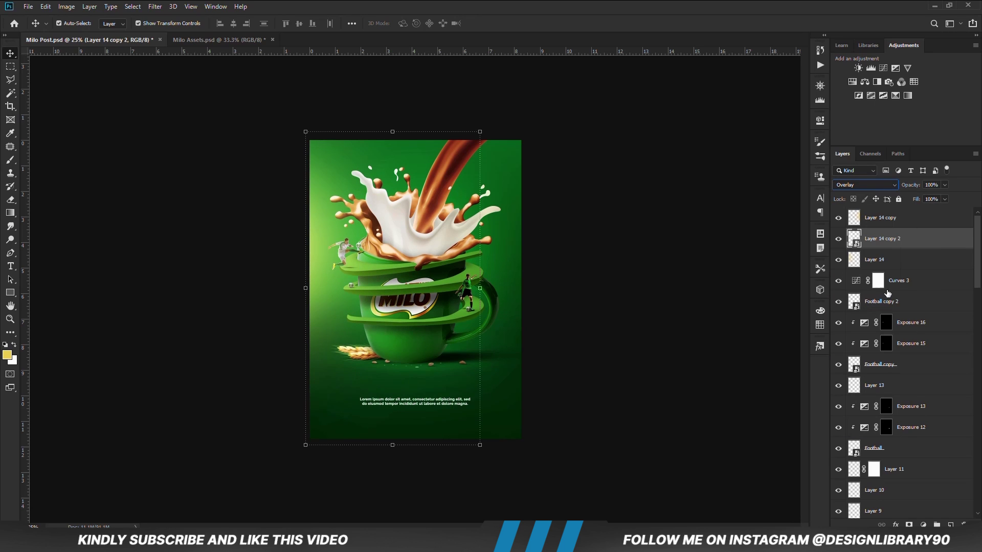
left_click_drag(941, 193, 935, 195)
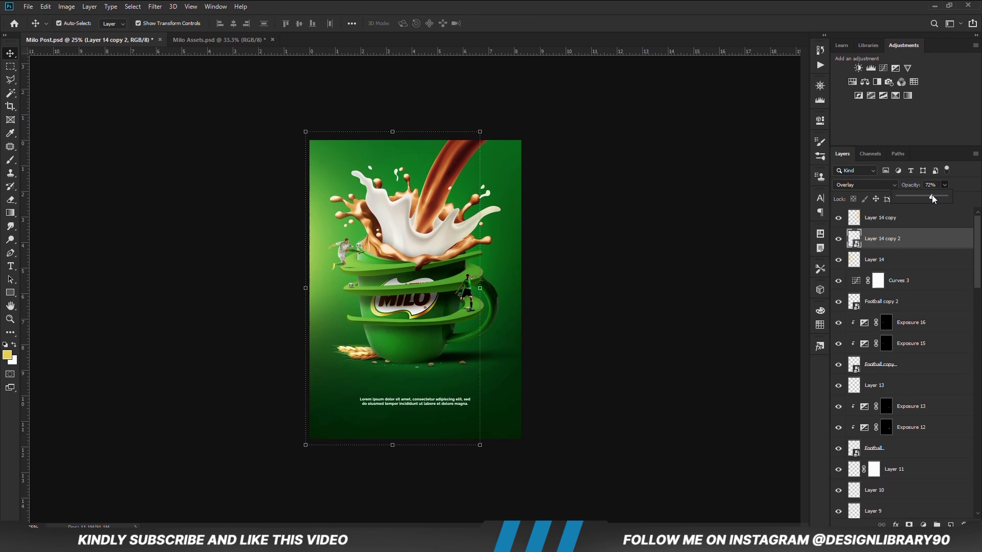
left_click(700, 323)
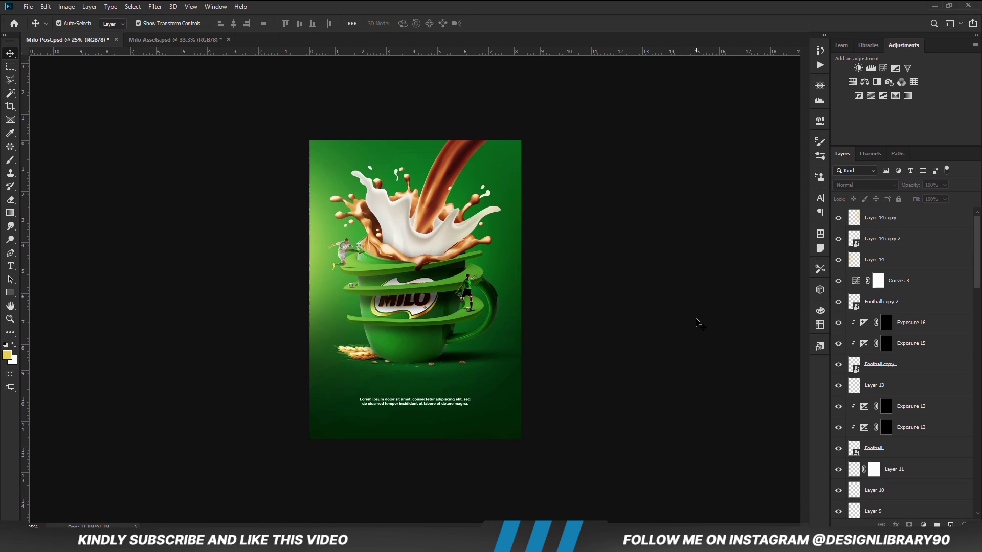
key("ctrl+s")
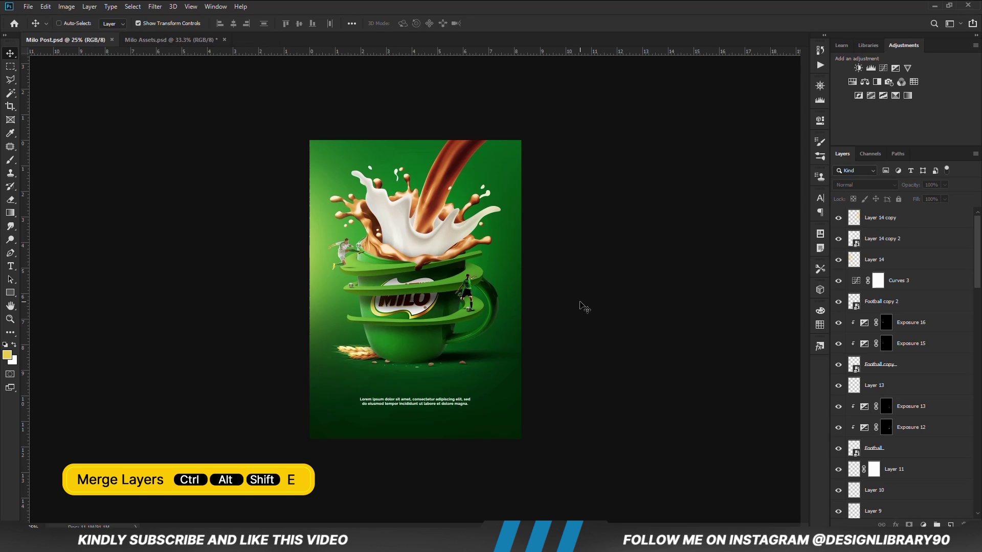
Stamp all visible layers into a new merged layer at the top of the stack and convert it to a smart object
key("ctrl+alt+shift+e")
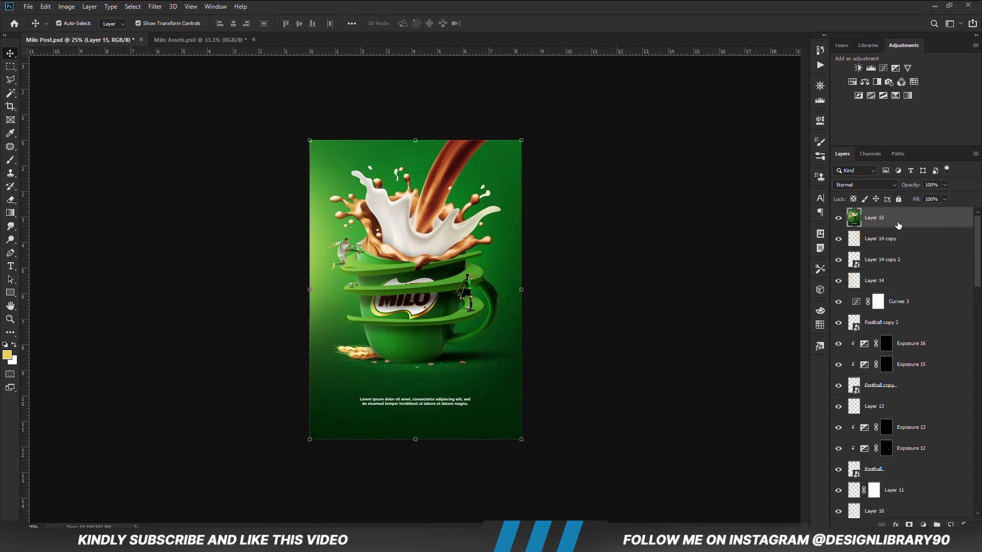
right_click(899, 226)
left_click(782, 238)
Adjust the merged layer in Camera Raw: Exposure +0.10, Contrast +19, Highlights +13, Shadows -17, Whites +8, Blacks -12, Texture +9, Clarity +5
left_click(154, 9)
left_click(197, 69)
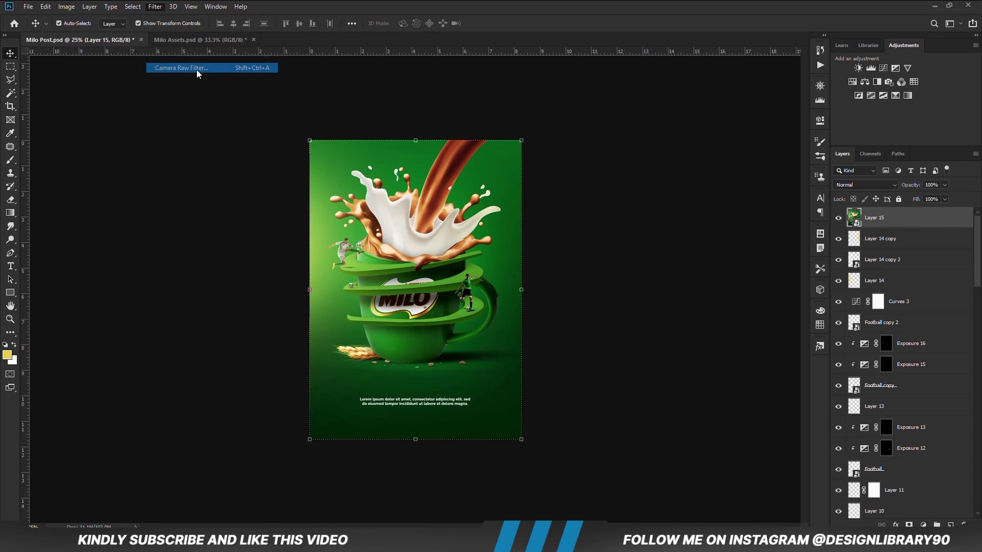
scroll(673, 307, "down", 3)
left_click_drag(672, 283, 660, 332)
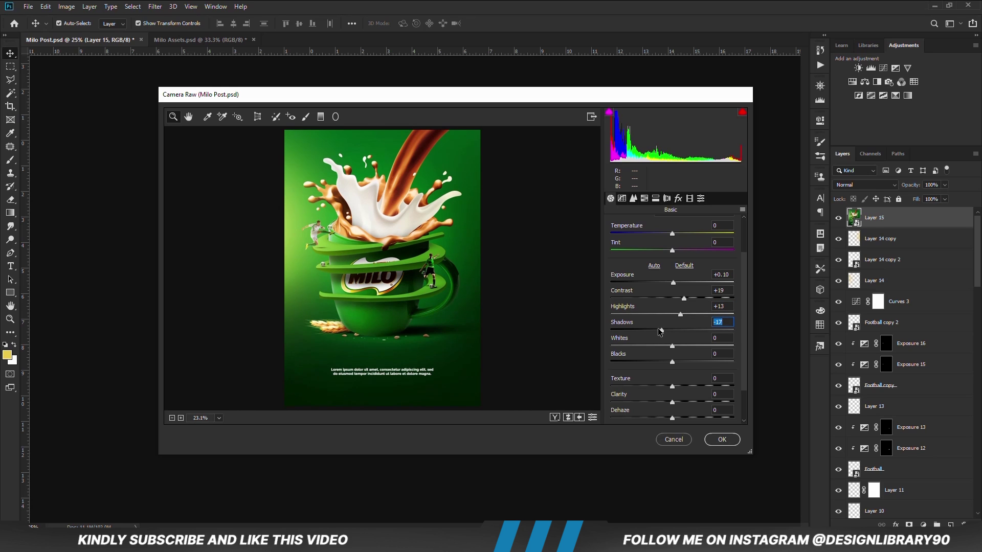
left_click_drag(672, 347, 677, 402)
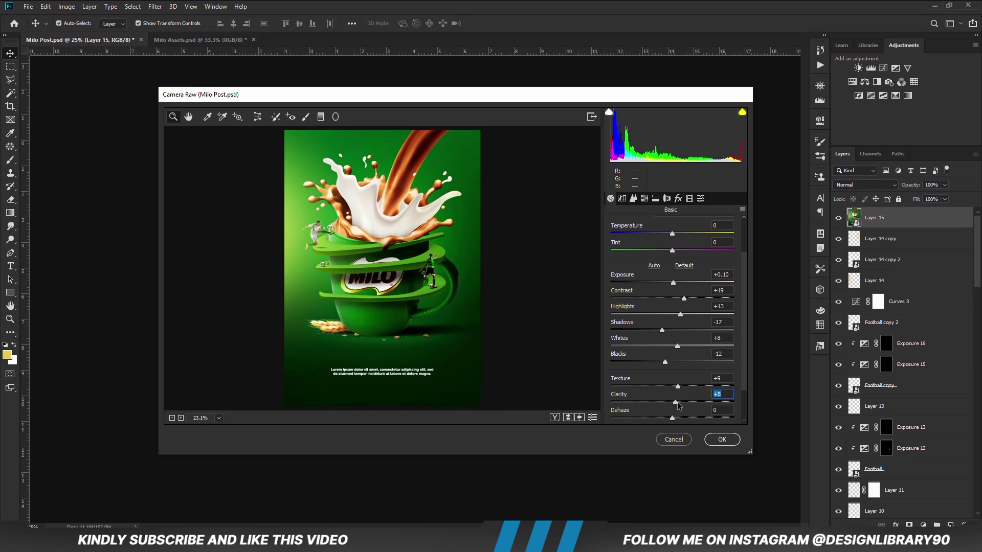
Add the Heavy Vignetting preset to the merged layer and apply the Camera Raw filter
left_click(701, 199)
scroll(634, 306, "down", 2)
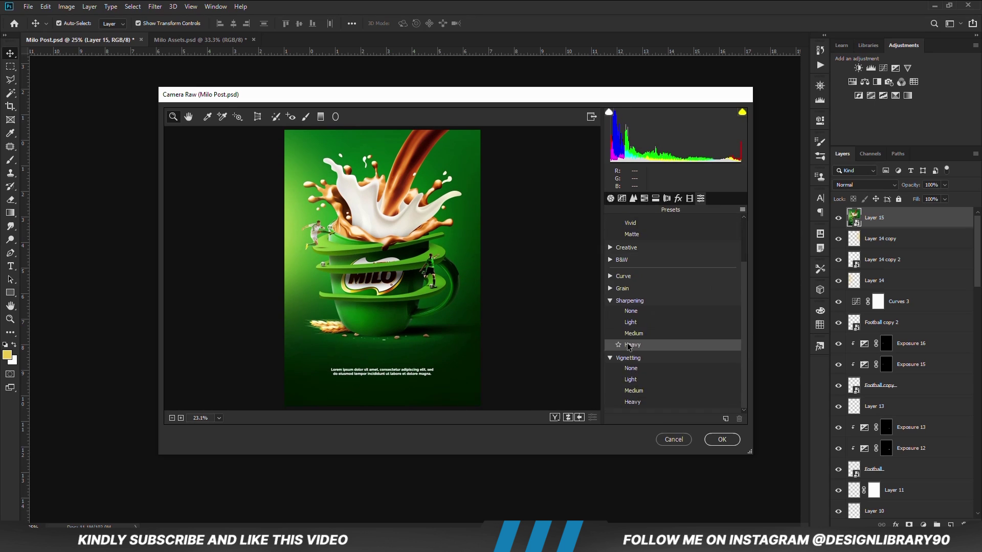
left_click(633, 403)
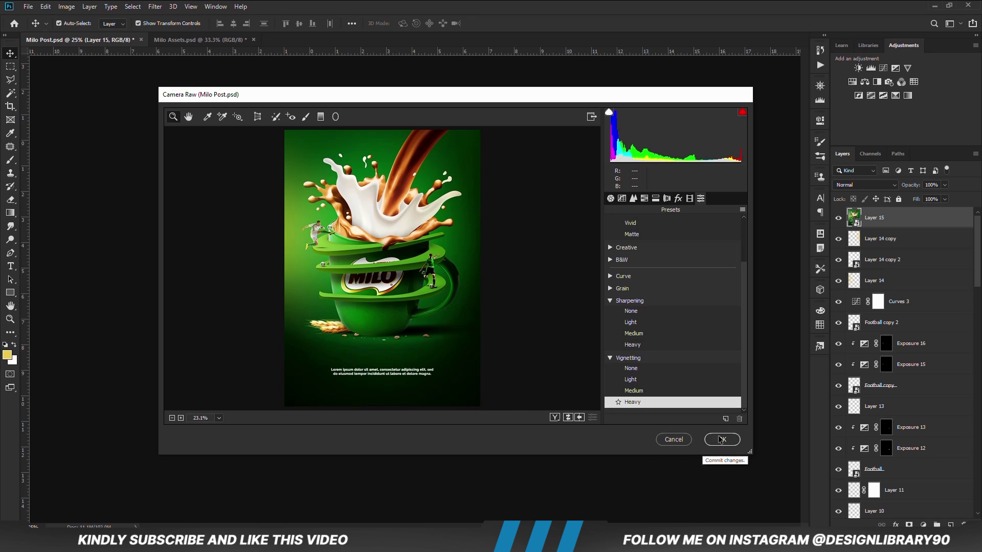
left_click(721, 440)
Lower the Camera Raw-filtered layer's opacity to about 59% and compare the poster with and without it
left_click(838, 218)
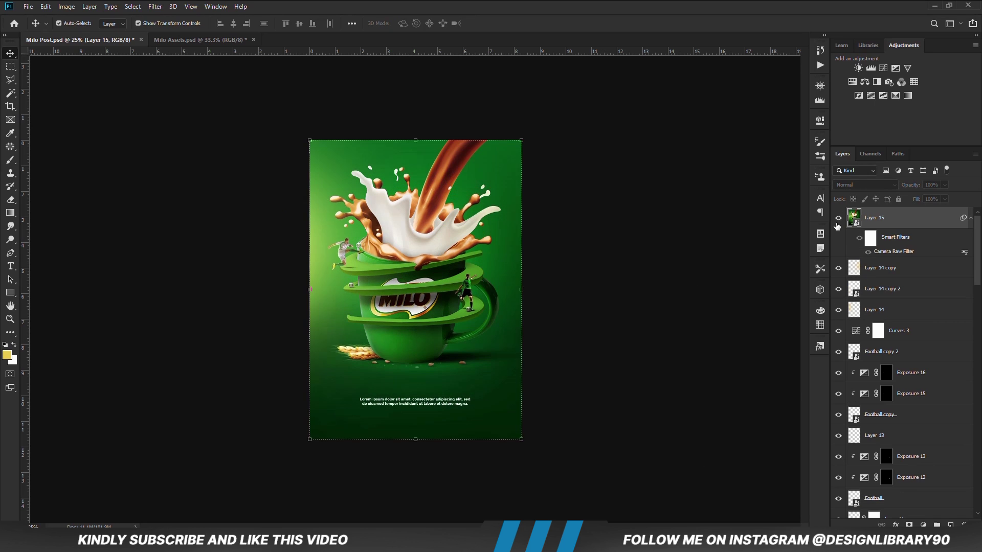
left_click_drag(926, 194, 926, 198)
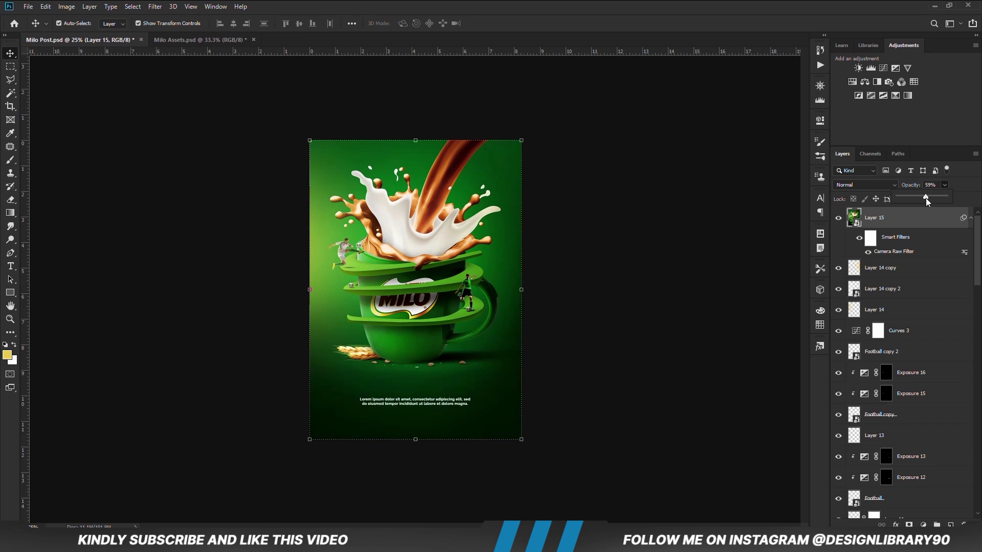
left_click(659, 289)
left_click(659, 290)
left_click(837, 218)
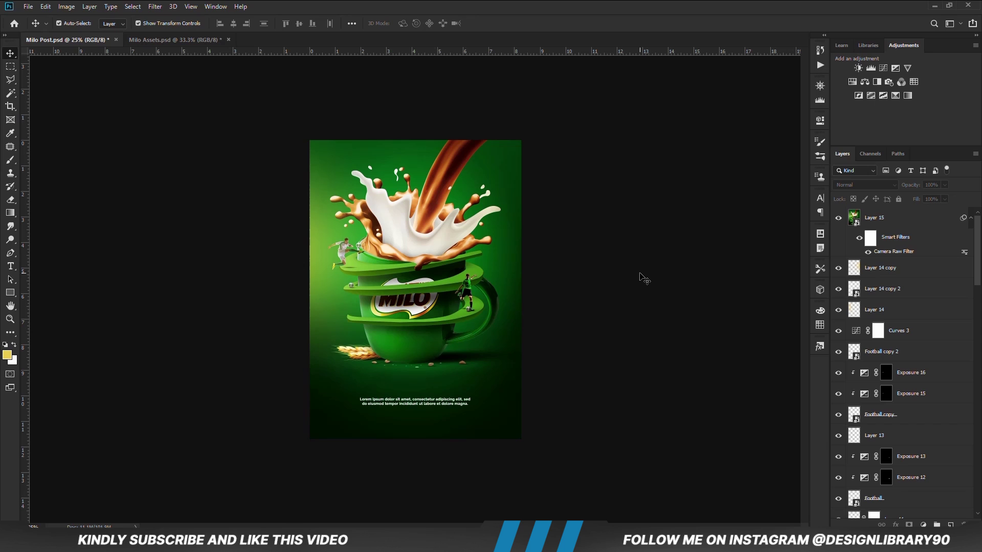
key("ctrl+equal")
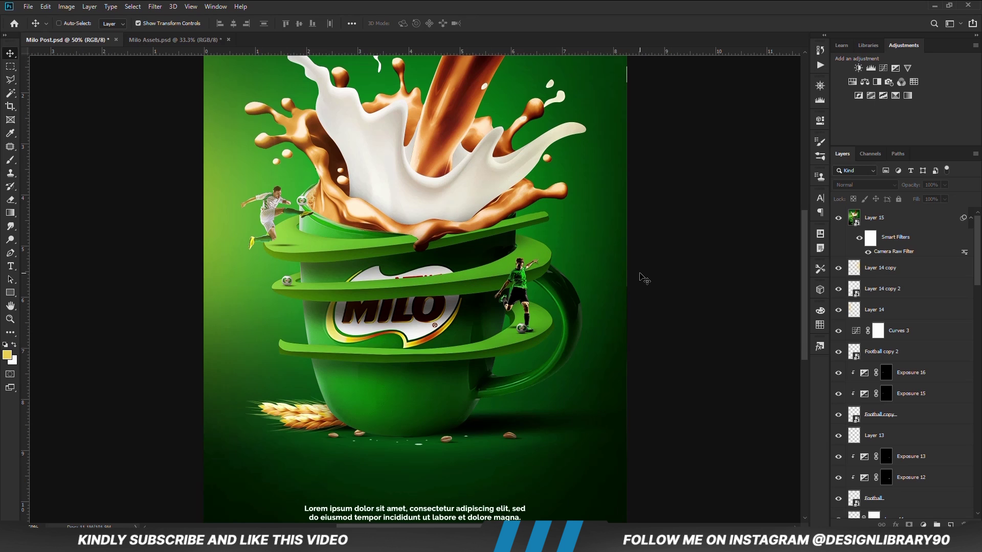
key("ctrl+minus")
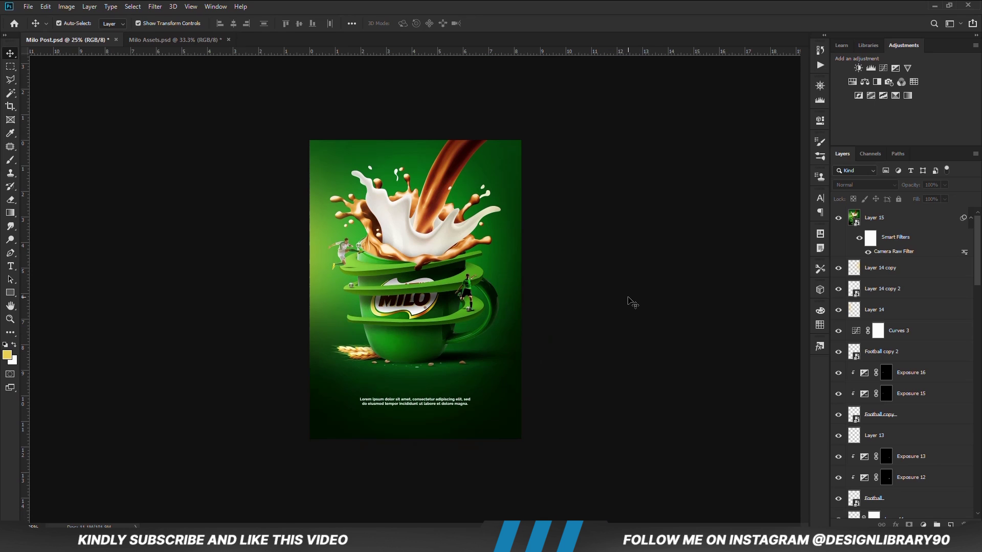